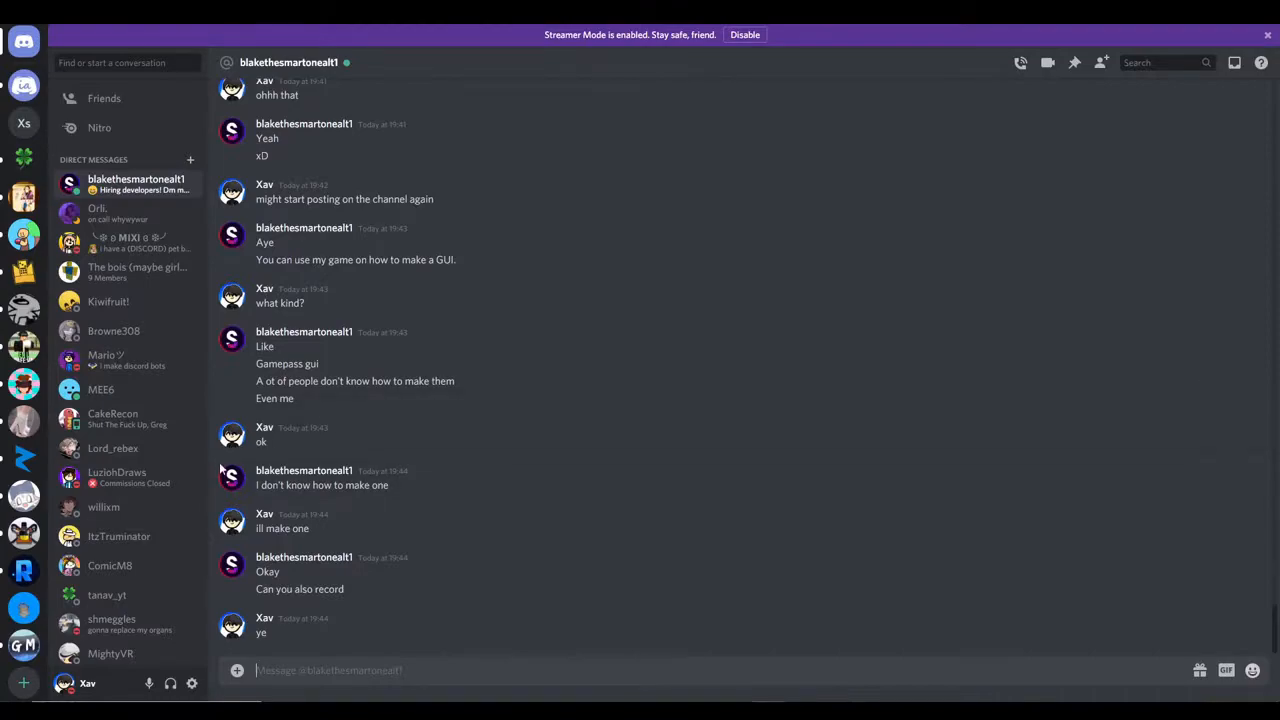
pyautogui.moveTo(397, 471); pyautogui.dragTo(258, 478)
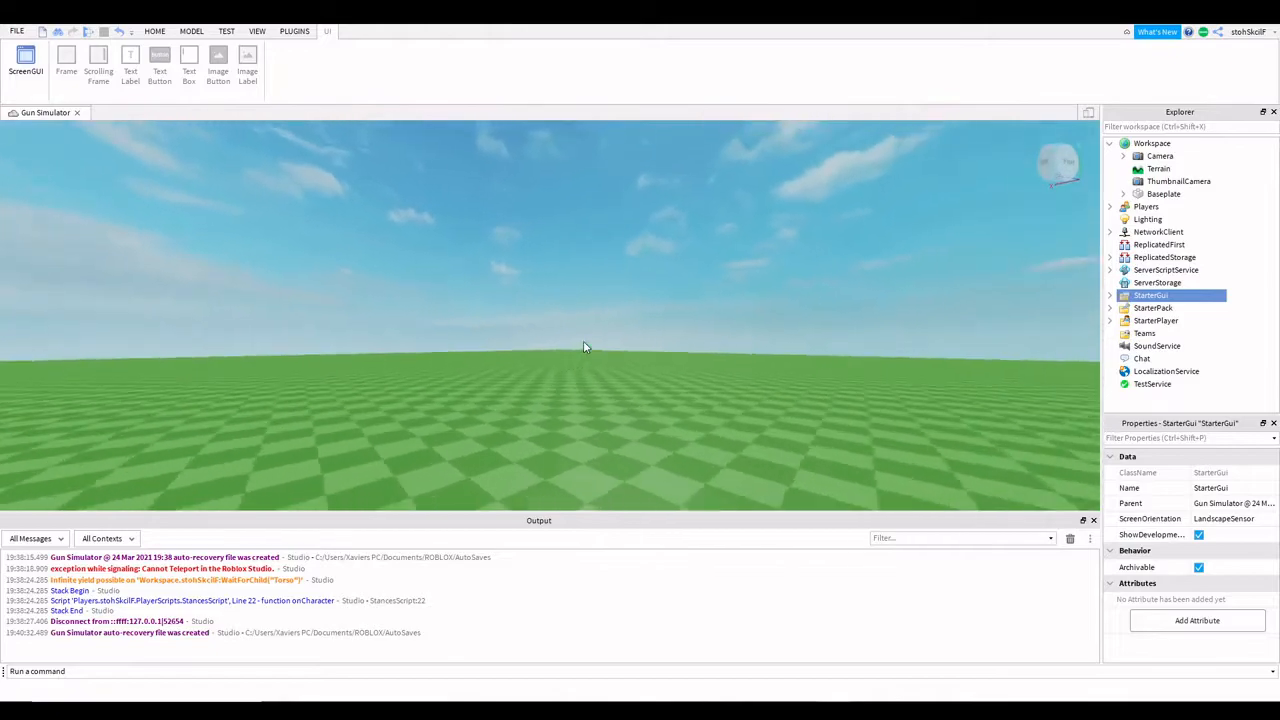
# Insert a ScreenGui into StarterGui and add a Frame inside it.
pyautogui.moveTo(585, 347); pyautogui.dragTo(1100, 247, button='right')
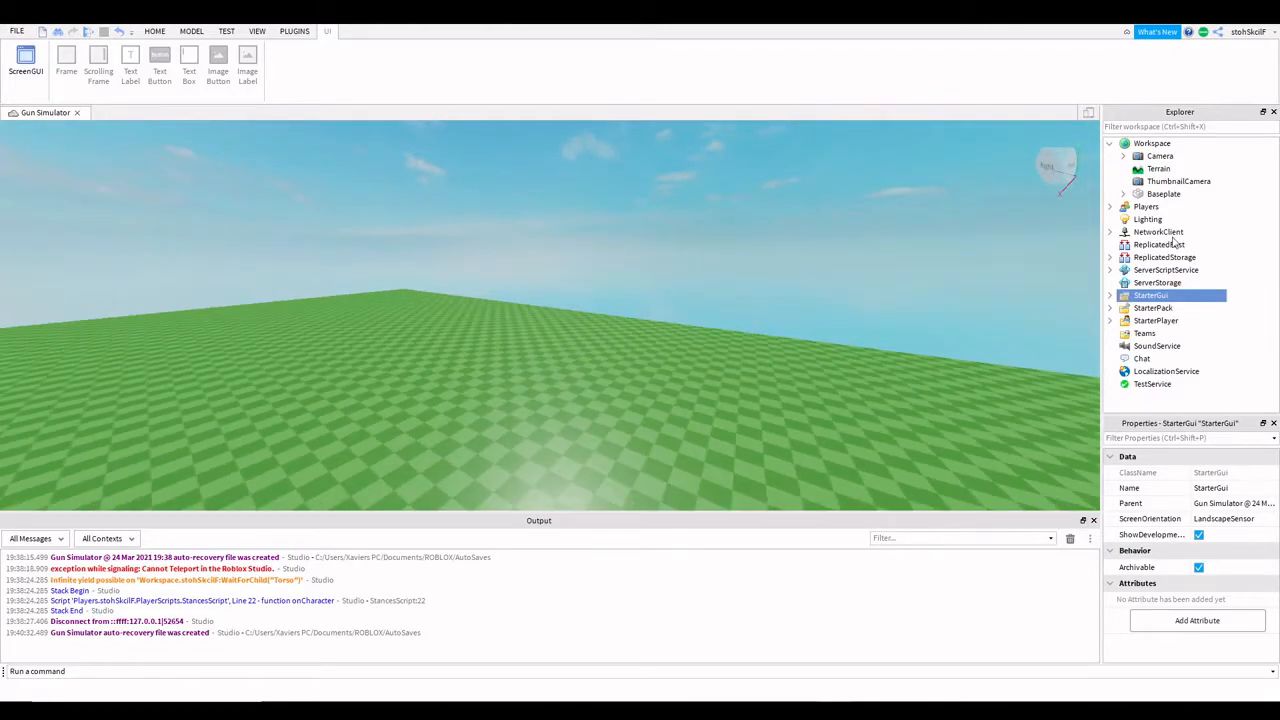
pyautogui.click(1177, 296)
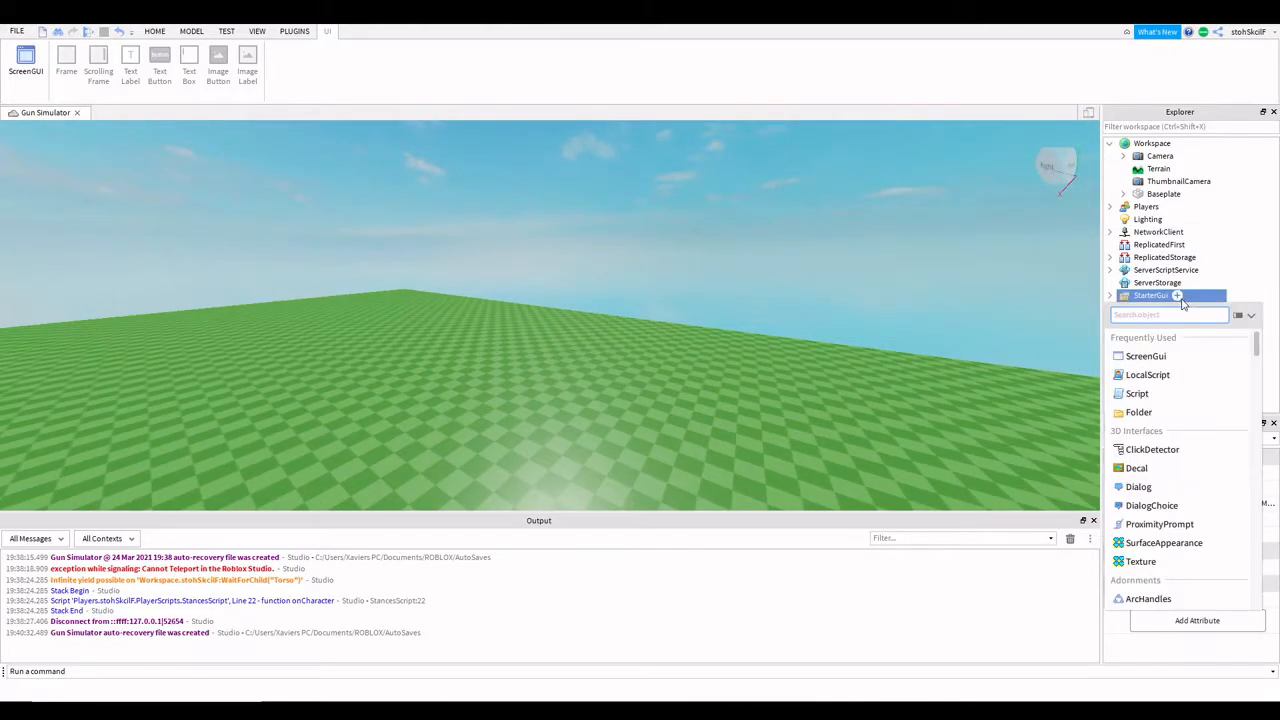
pyautogui.click(1140, 358)
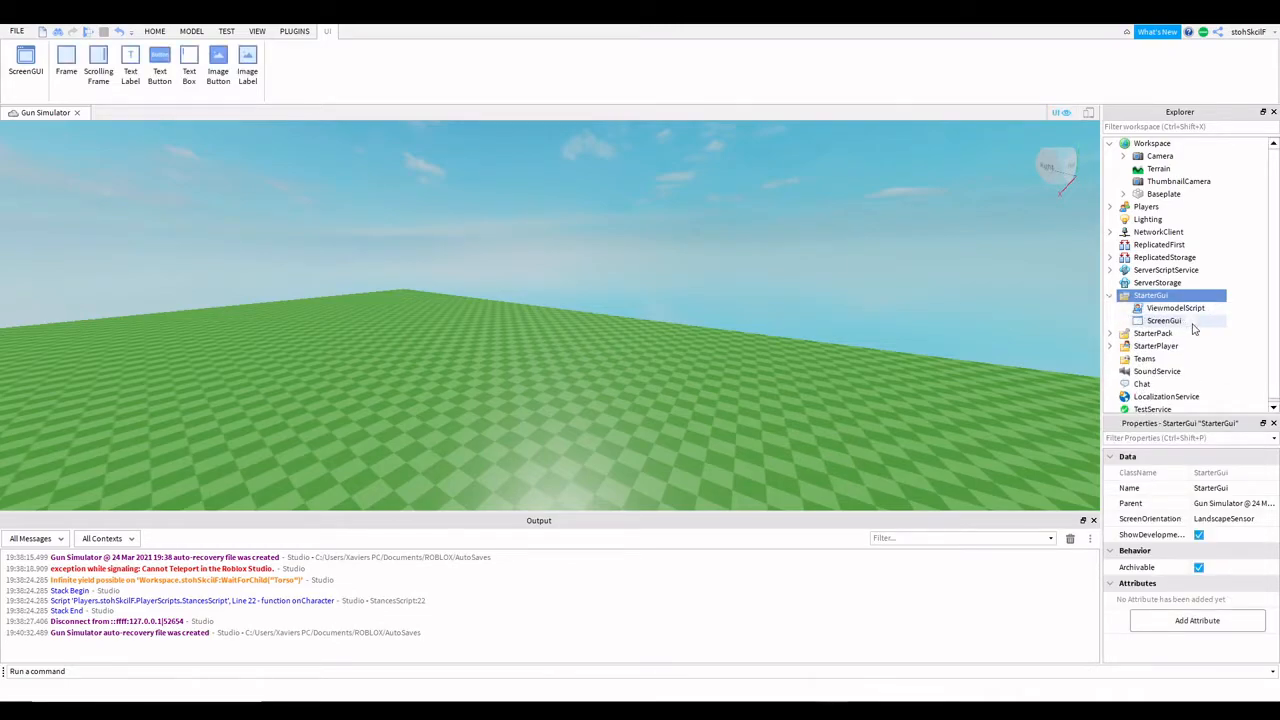
pyautogui.click(1190, 321)
pyautogui.click(1139, 381)
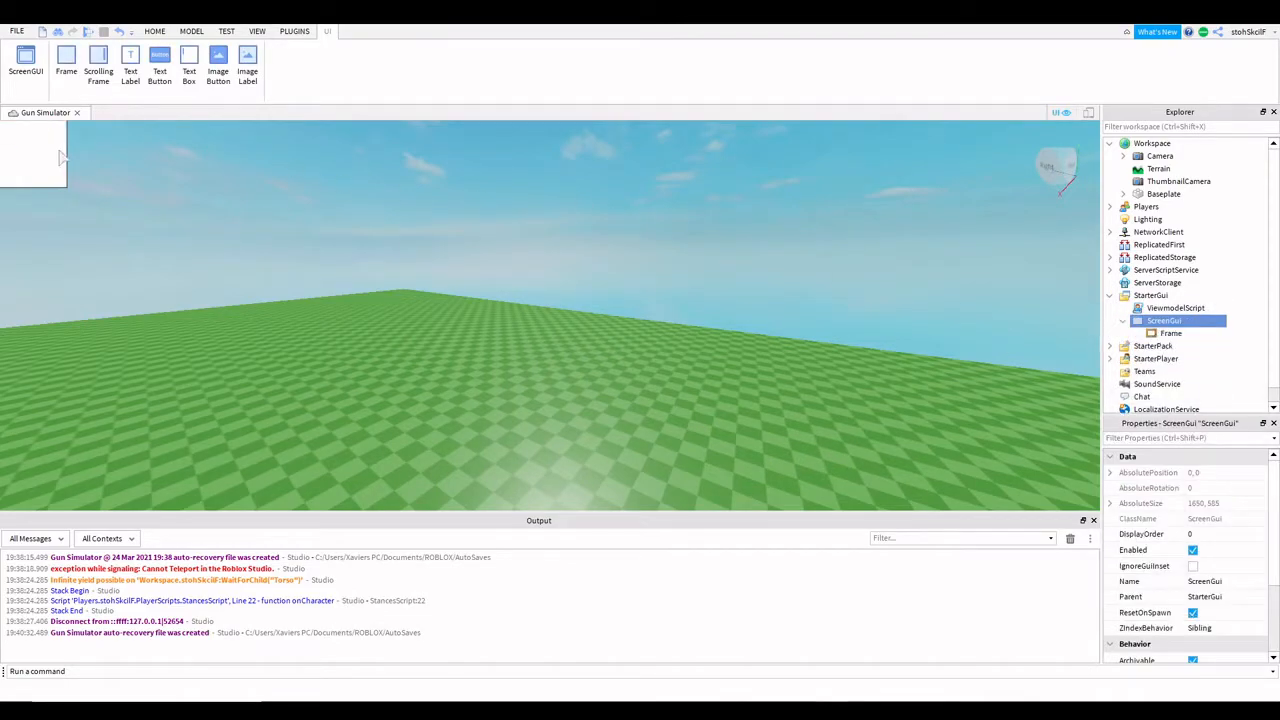
# Enlarge the frame to about 605 x 446 pixels and position it near the middle of the viewport.
pyautogui.moveTo(45, 165); pyautogui.dragTo(683, 315)
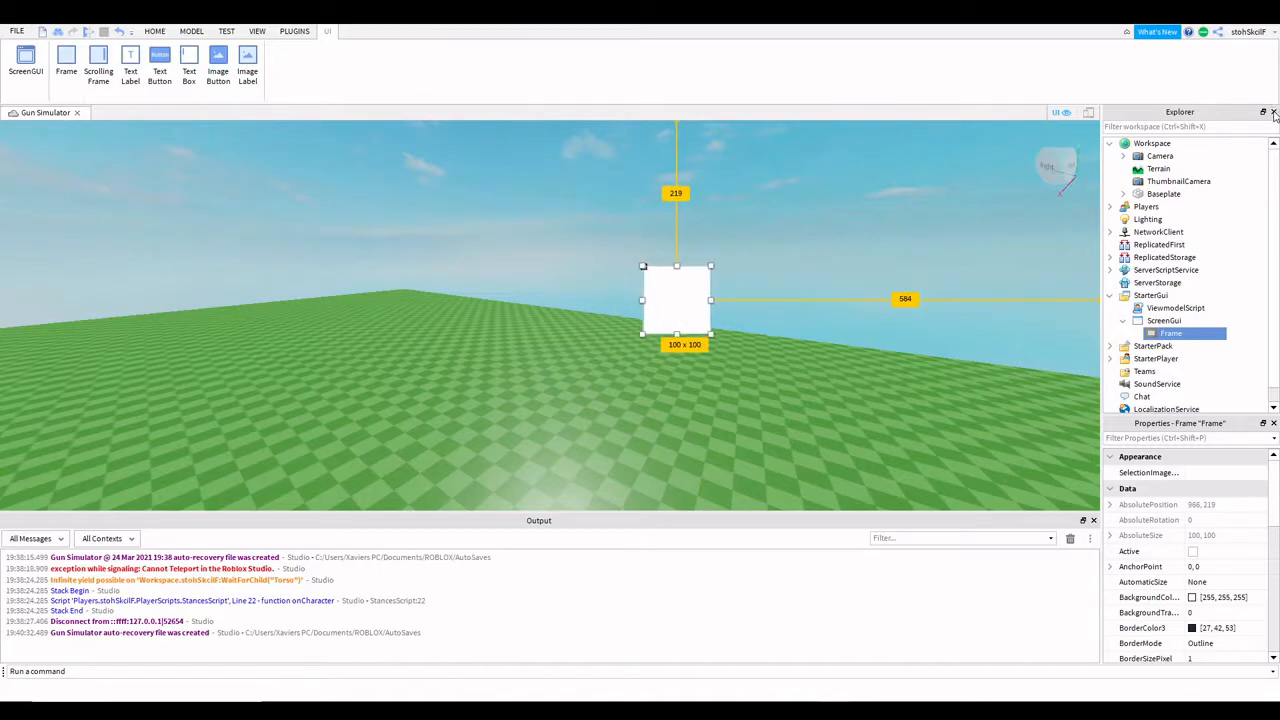
pyautogui.moveTo(648, 308); pyautogui.dragTo(255, 311)
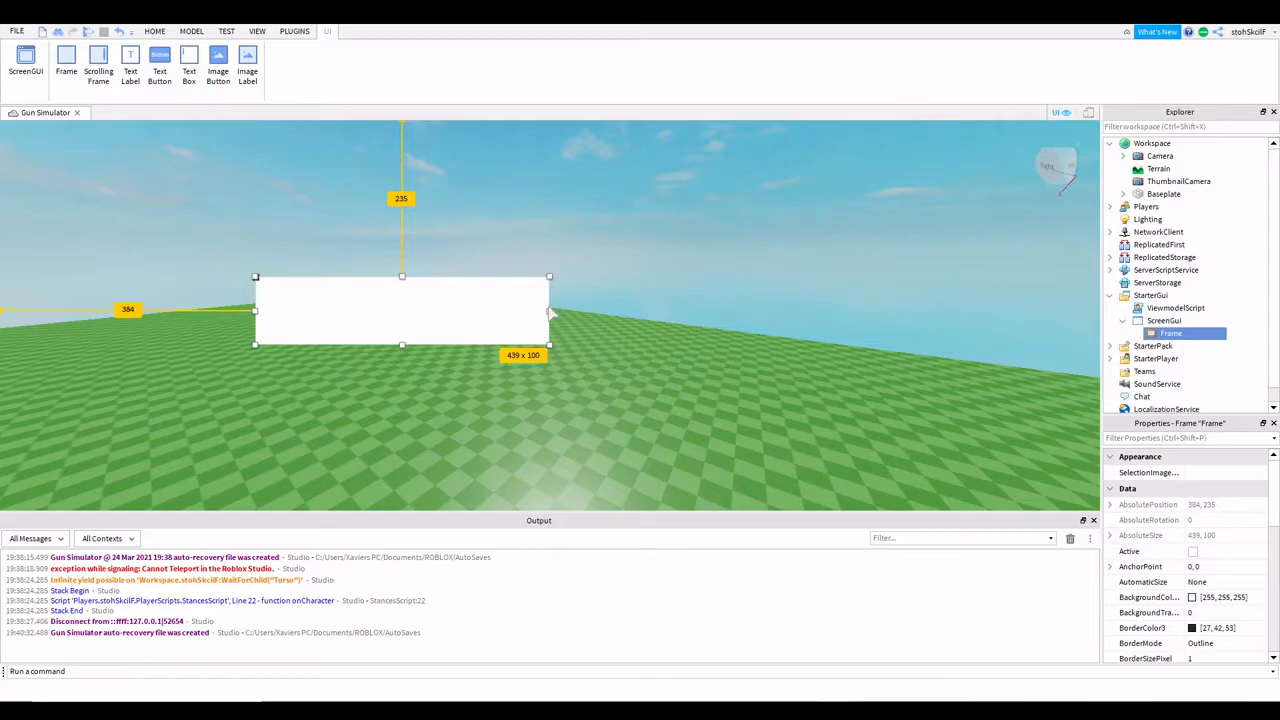
pyautogui.moveTo(552, 318); pyautogui.dragTo(851, 293)
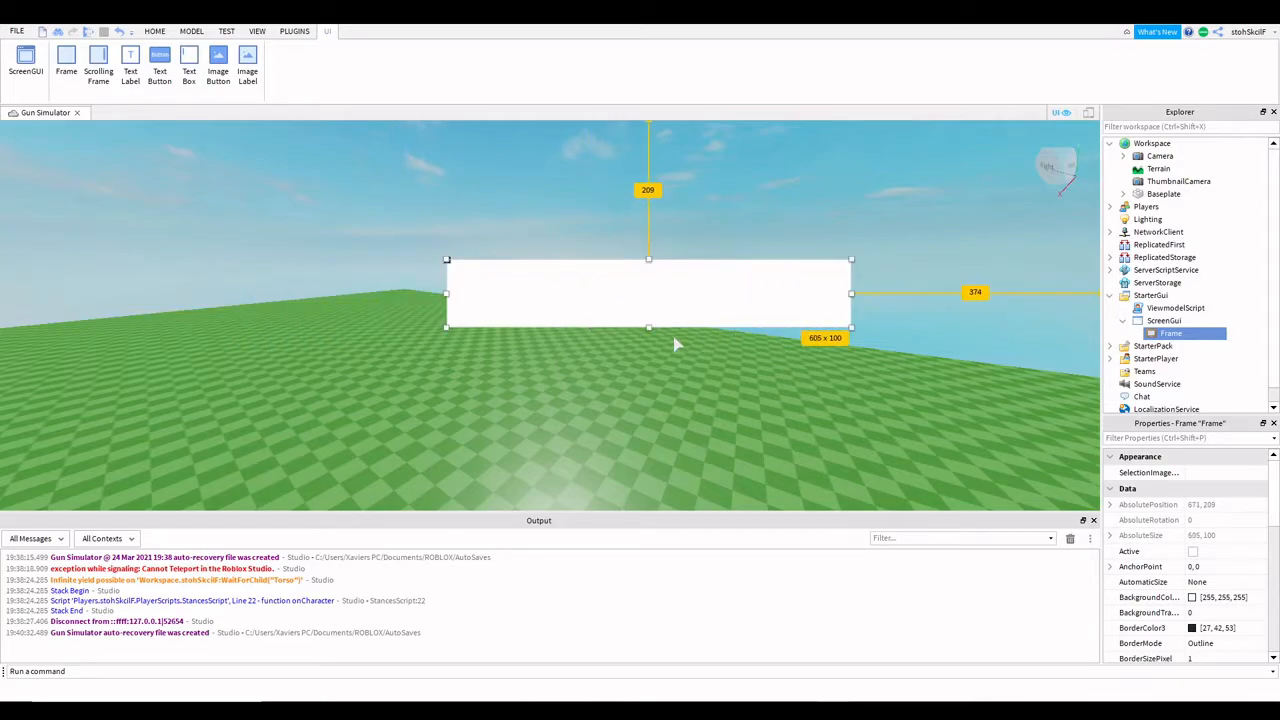
pyautogui.moveTo(650, 328); pyautogui.dragTo(645, 448)
pyautogui.moveTo(652, 370); pyautogui.dragTo(606, 343)
pyautogui.moveTo(602, 235); pyautogui.dragTo(604, 122)
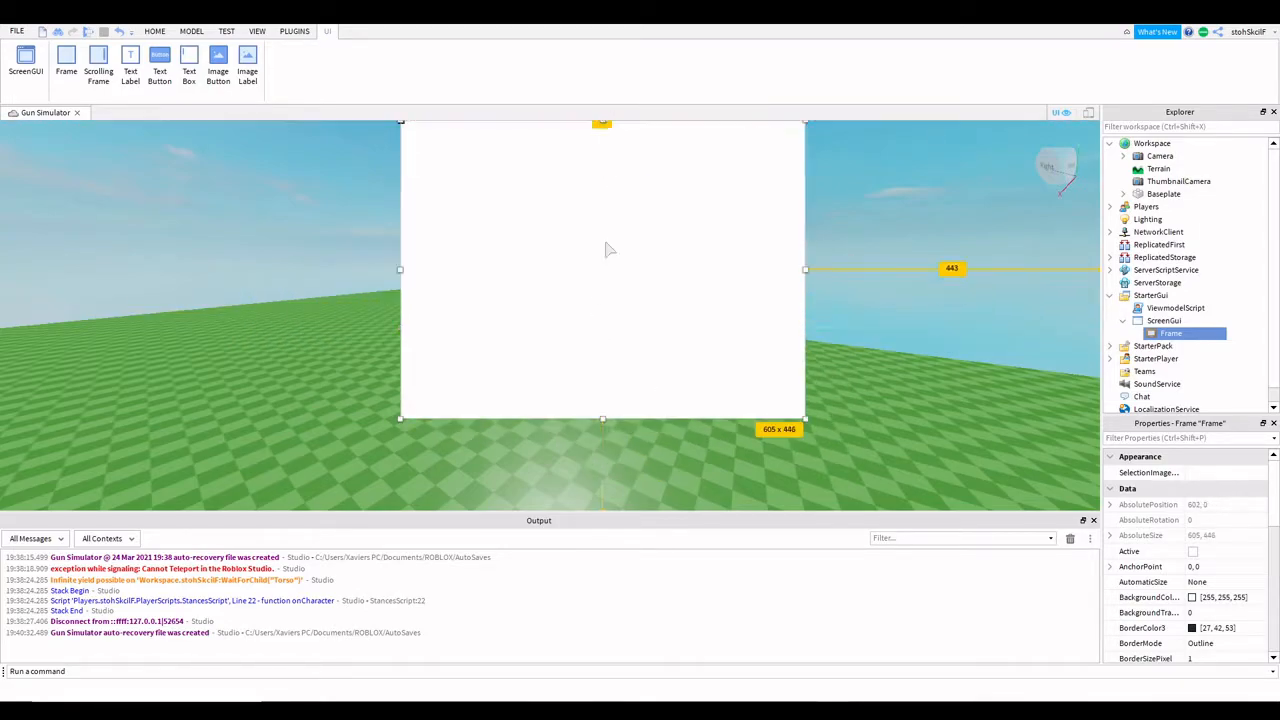
pyautogui.moveTo(611, 178); pyautogui.dragTo(580, 244)
# Set the frame's background colour to light blue 85, 170, 255.
pyautogui.click(1191, 598)
pyautogui.click(559, 339)
pyautogui.click(725, 475)
# Roundify the frame at size 12 with IsBorder enabled and add a second copy of the rounded layer.
pyautogui.click(292, 32)
pyautogui.click(105, 58)
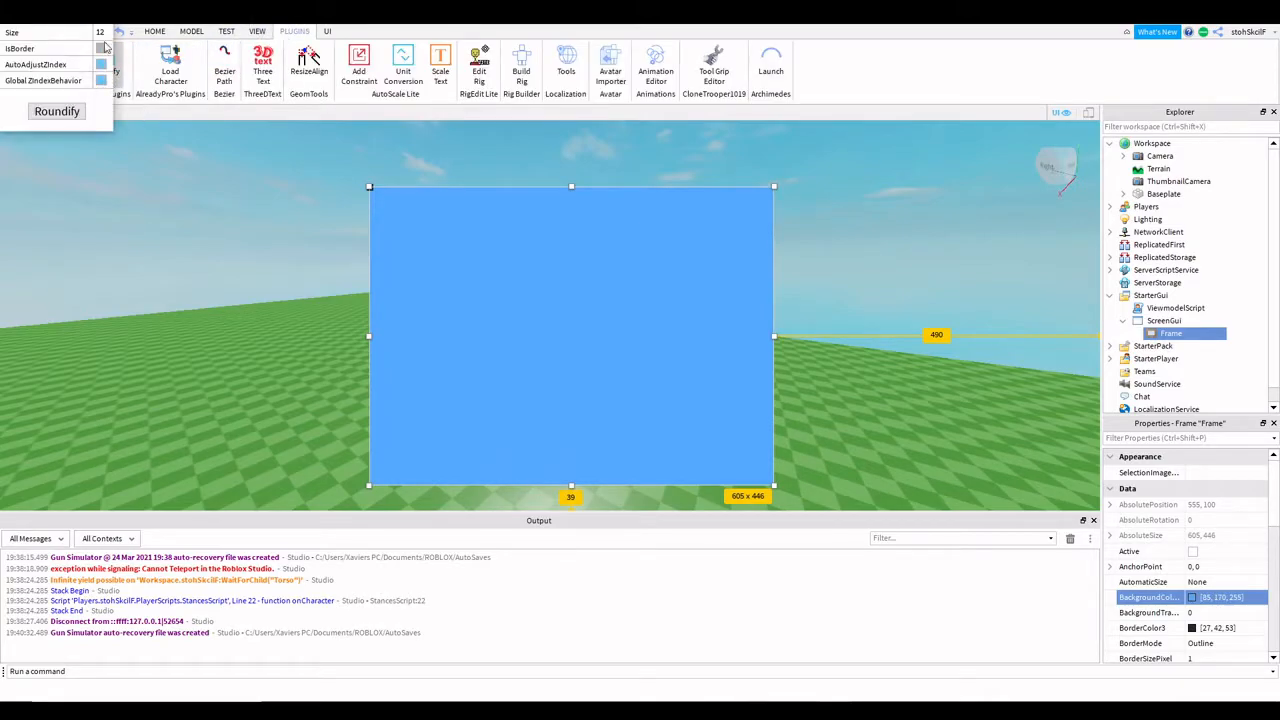
pyautogui.click(57, 111)
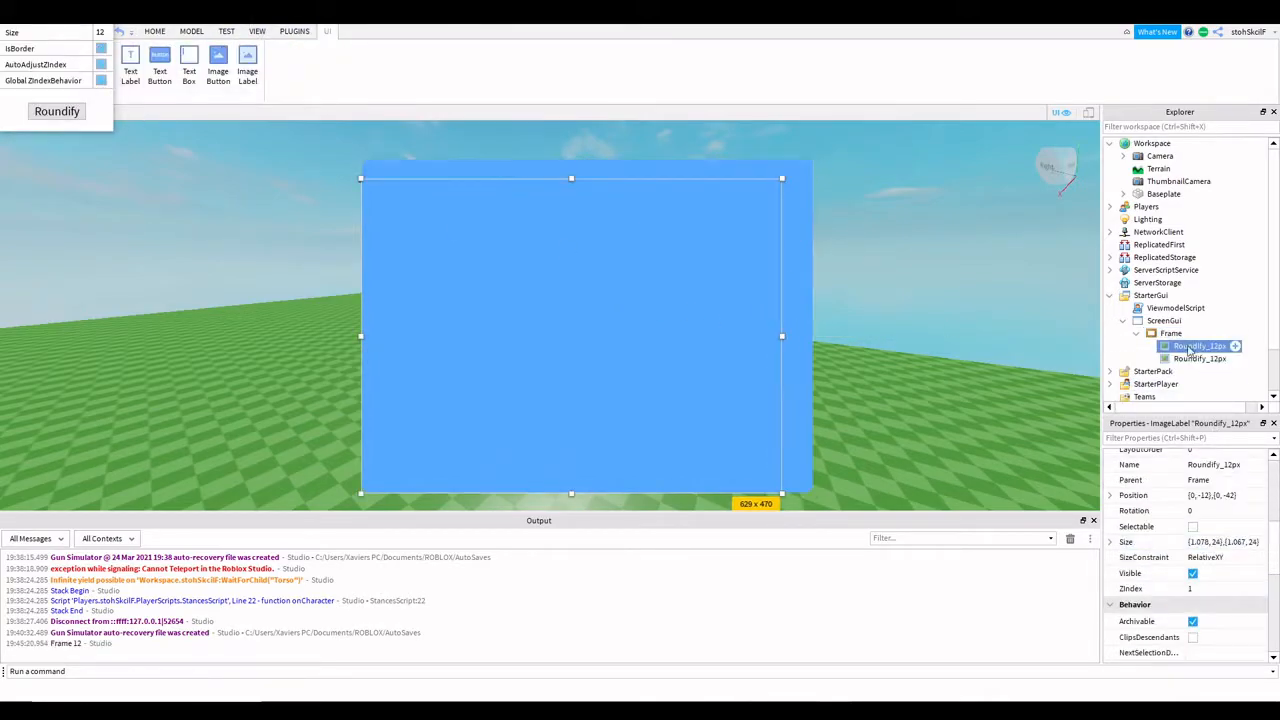
# Reposition the second, larger rounded layer and set its background colour to darker blue 65, 130, 195.
pyautogui.click(1186, 359)
pyautogui.moveTo(793, 289); pyautogui.dragTo(762, 297)
pyautogui.scroll(5, 1190, 590)
pyautogui.click(1192, 598)
pyautogui.click(750, 295)
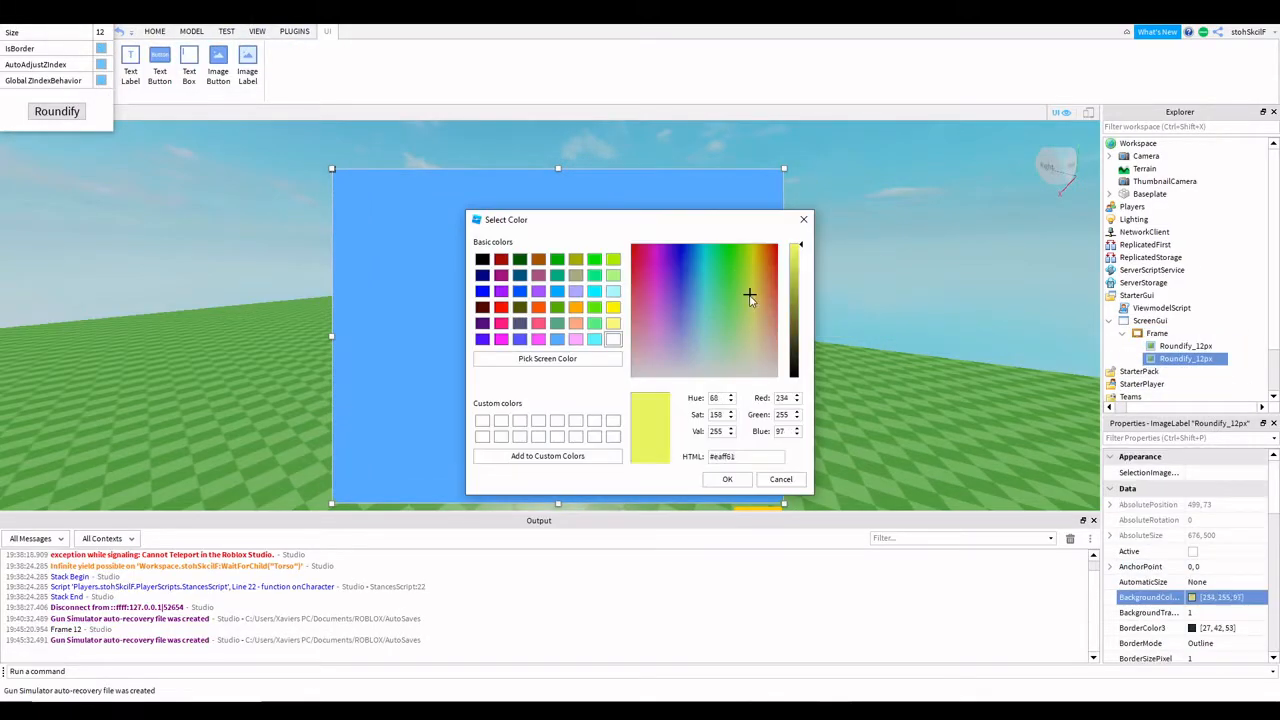
pyautogui.click(557, 339)
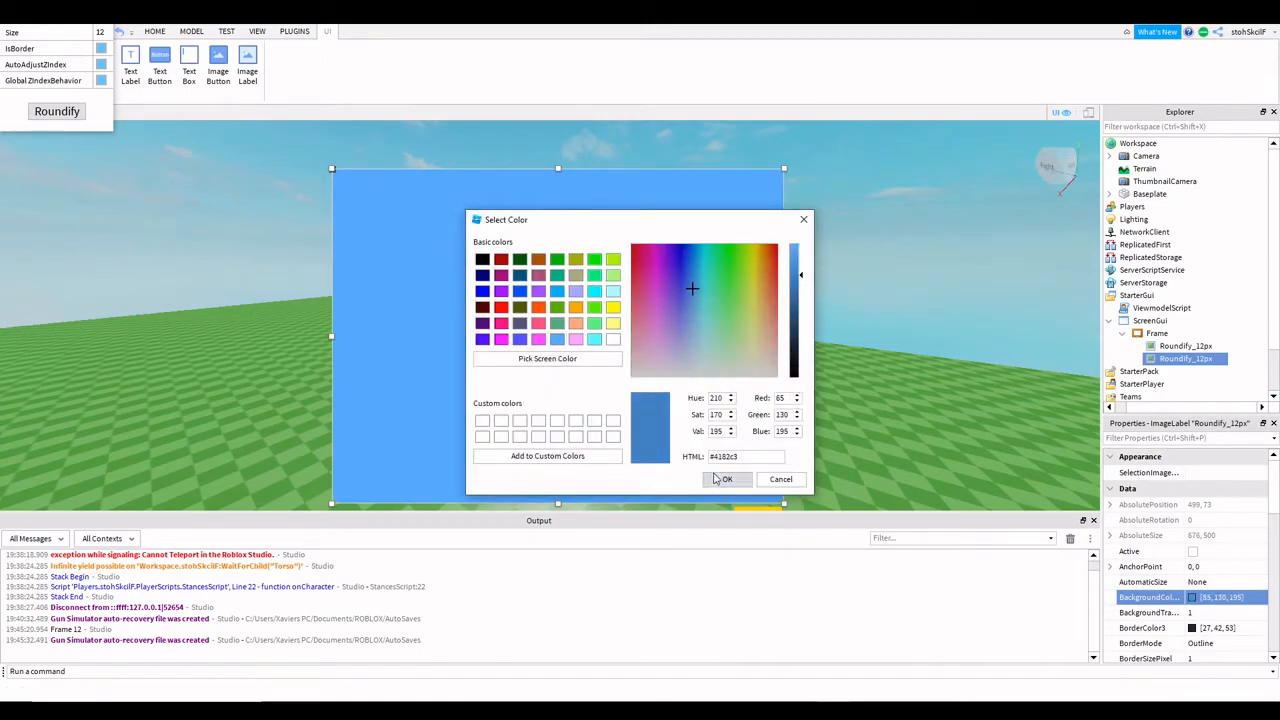
pyautogui.click(727, 479)
# Set the larger rounded layer's ZIndex to 3 and its image colour to 70, 141, 211.
pyautogui.click(1213, 589)
pyautogui.write('3')
pyautogui.press('Return')
pyautogui.moveTo(606, 373); pyautogui.dragTo(746, 373)
pyautogui.scroll(-4, 1200, 584)
pyautogui.click(1192, 554)
pyautogui.click(798, 268)
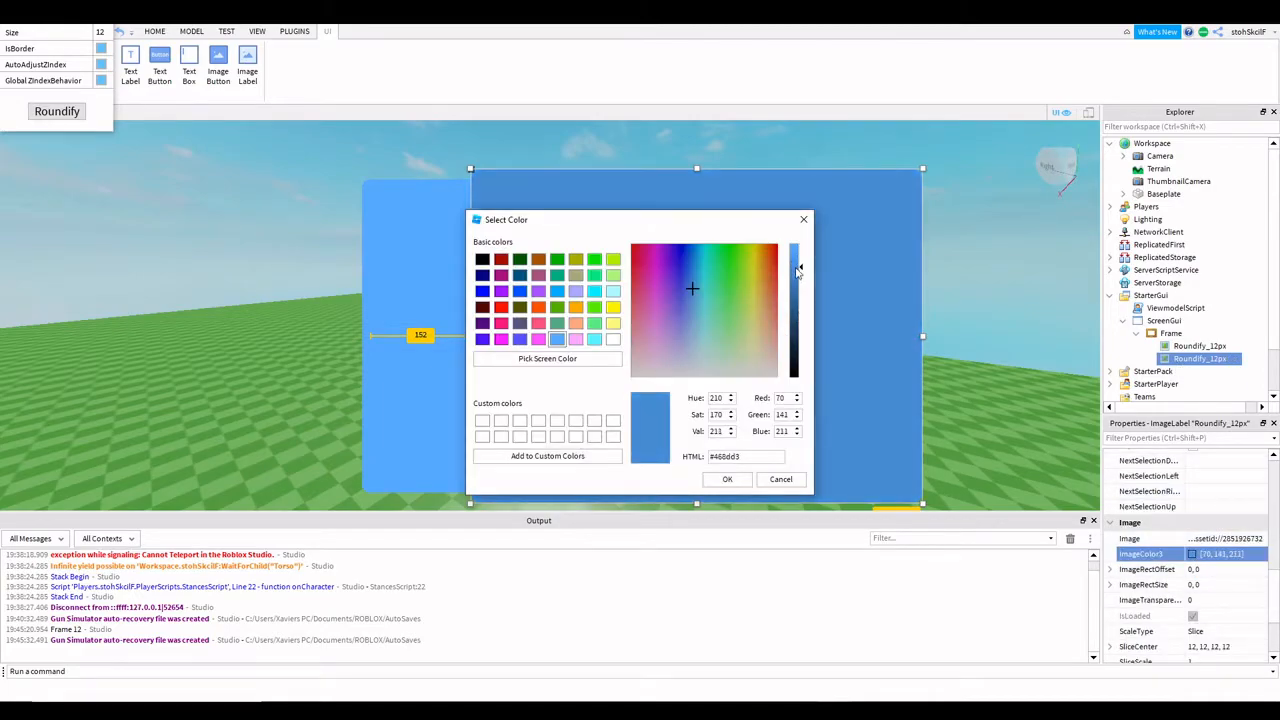
pyautogui.click(727, 479)
# Set the smaller rounded layer's ZIndex to 5 and align the larger layer behind it as a border.
pyautogui.click(1190, 347)
pyautogui.scroll(3, 1217, 540)
pyautogui.click(1214, 523)
pyautogui.write('5')
pyautogui.press('Return')
pyautogui.moveTo(864, 266); pyautogui.dragTo(784, 267)
pyautogui.click(744, 265)
# Insert a TextButton into the frame and set its ZIndex to 10.
pyautogui.click(1171, 333)
pyautogui.click(160, 65)
pyautogui.click(1178, 346)
pyautogui.scroll(-5, 1210, 560)
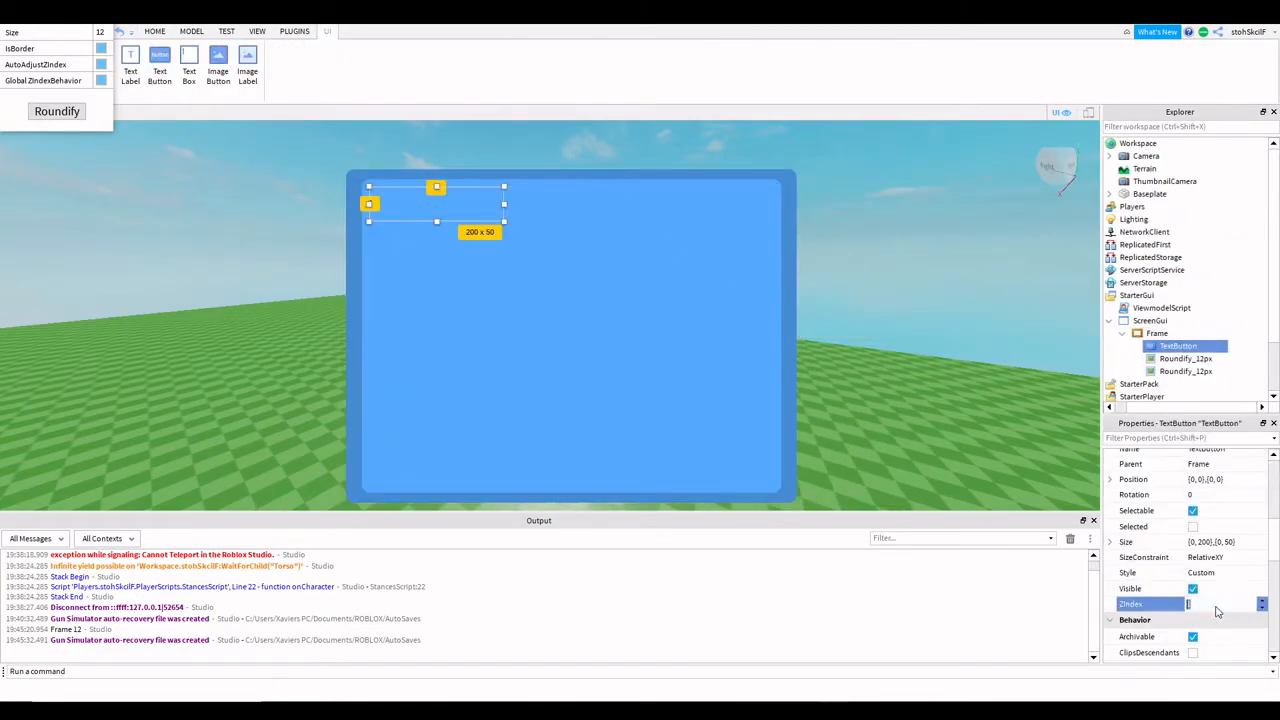
pyautogui.click(1216, 605)
pyautogui.write('10')
pyautogui.press('Return')
# Resize the text button to 50 x 50 pixels and move it onto the panel's upper-right corner.
pyautogui.click(1212, 544)
pyautogui.write('50')
pyautogui.press('Return')
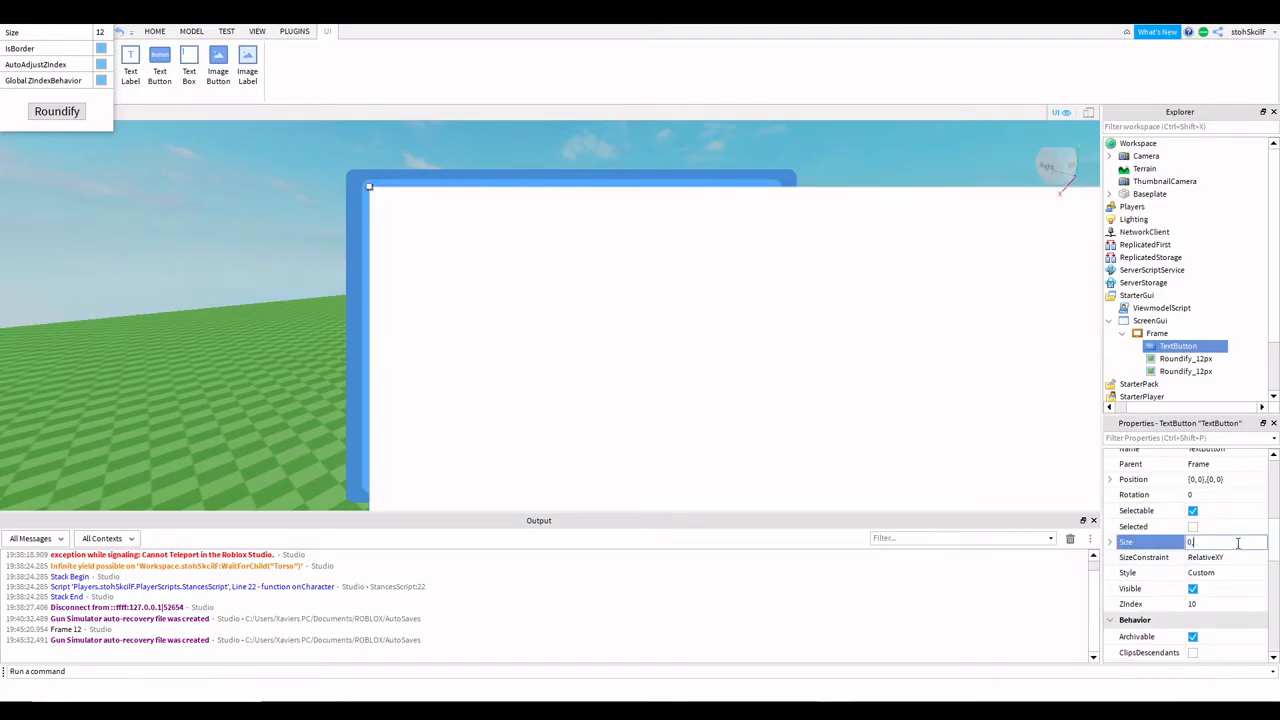
pyautogui.write('0')
pyautogui.press('Return')
pyautogui.moveTo(392, 207); pyautogui.dragTo(795, 173)
# Set the corner button's background colour to light red 255, 106, 106.
pyautogui.scroll(5, 1205, 540)
pyautogui.click(1193, 566)
pyautogui.click(775, 297)
pyautogui.click(727, 478)
# Set the corner button's text to X in the LuckiestGuy font with TextScaled enabled.
pyautogui.scroll(-5, 1213, 500)
pyautogui.scroll(5, 1211, 490)
pyautogui.scroll(-8, 1200, 590)
pyautogui.click(1210, 603)
pyautogui.scroll(-4, 1225, 680)
pyautogui.scroll(-2, 1228, 692)
pyautogui.click(1226, 686)
pyautogui.scroll(-3, 1214, 590)
pyautogui.click(1211, 523)
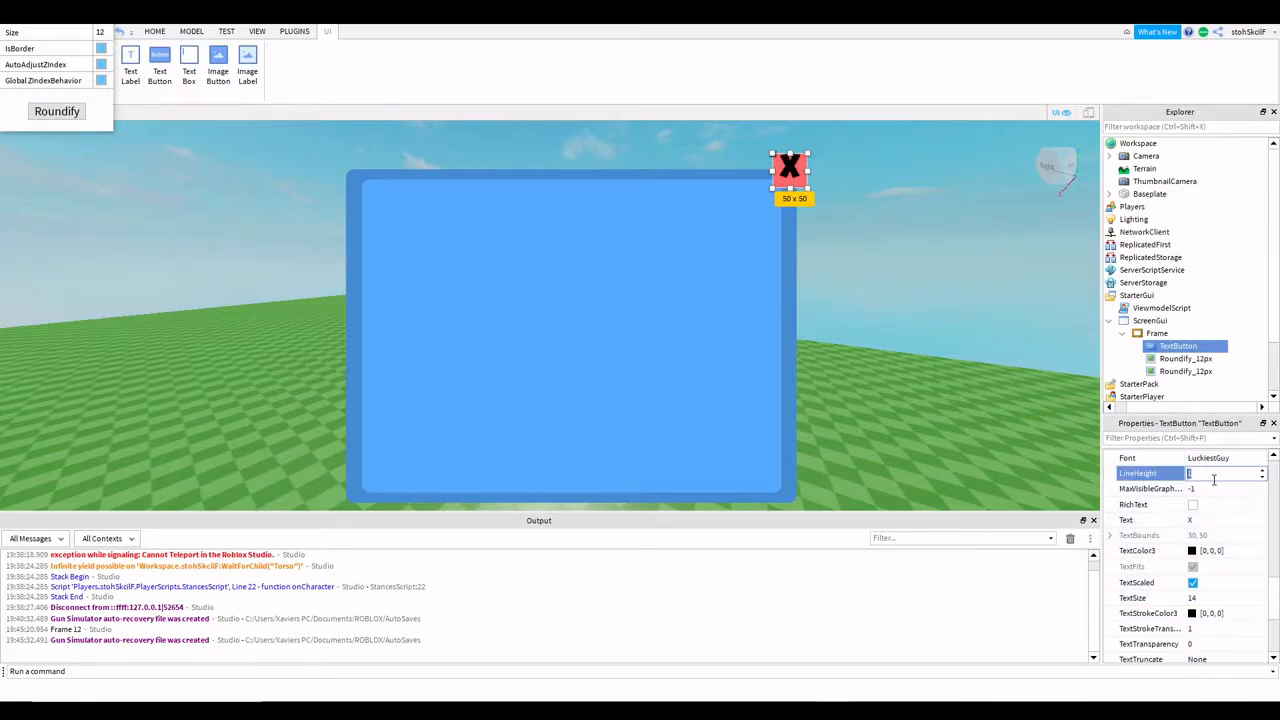
# Change the corner button's text colour to white.
pyautogui.click(1192, 551)
pyautogui.click(611, 337)
pyautogui.click(727, 478)
pyautogui.scroll(5, 1137, 500)
pyautogui.click(1213, 499)
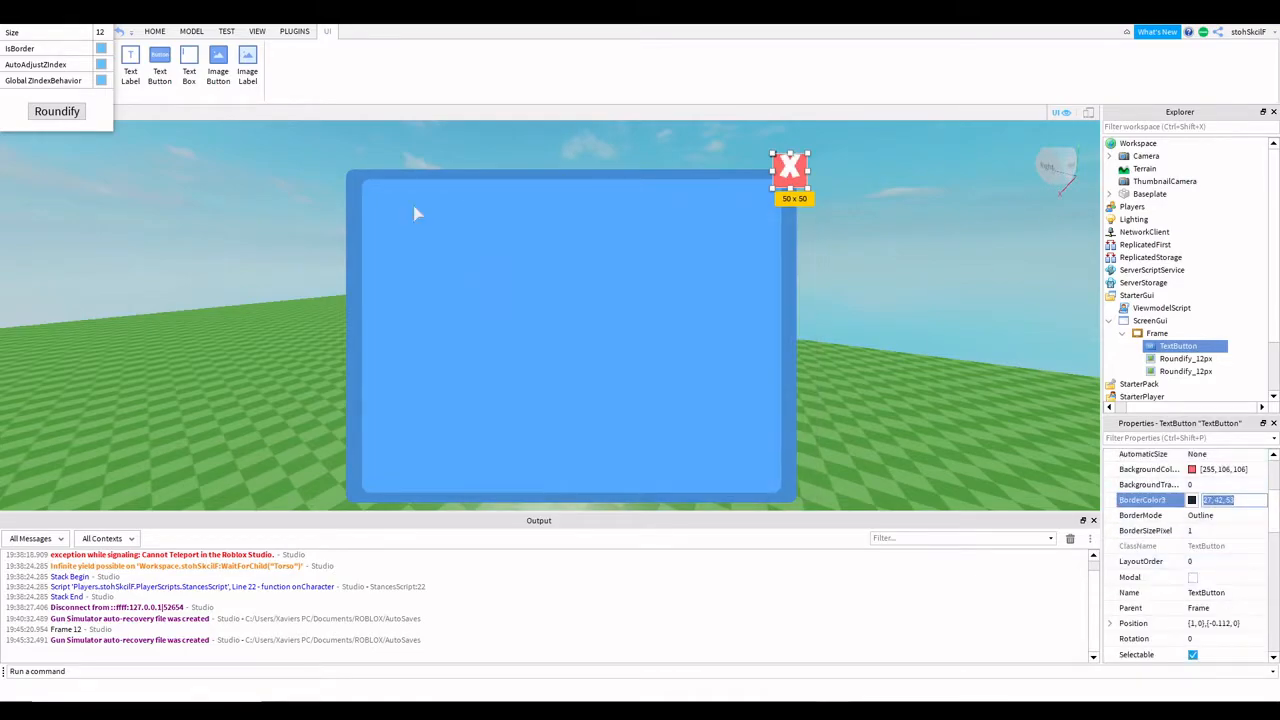
# Roundify the X button at size 12 and set its rounded layer's ZIndex to 10.
pyautogui.click(57, 111)
pyautogui.scroll(-8, 1212, 578)
pyautogui.hotkey('ctrl', 'z')
pyautogui.scroll(7, 1200, 522)
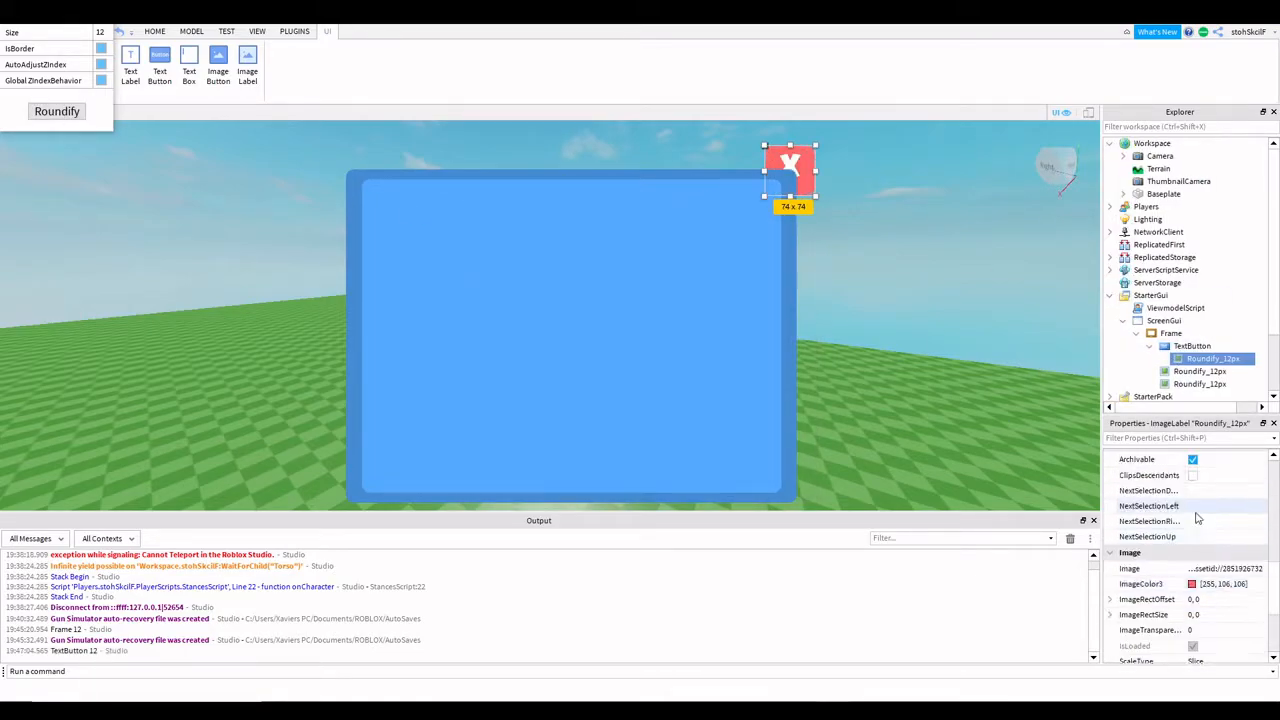
pyautogui.click(1210, 621)
pyautogui.write('10')
# Set the X button's own ZIndex to 11 so its text sits above the rounded layer.
pyautogui.click(1197, 347)
pyautogui.scroll(-3, 1220, 640)
pyautogui.click(1203, 490)
pyautogui.write('11')
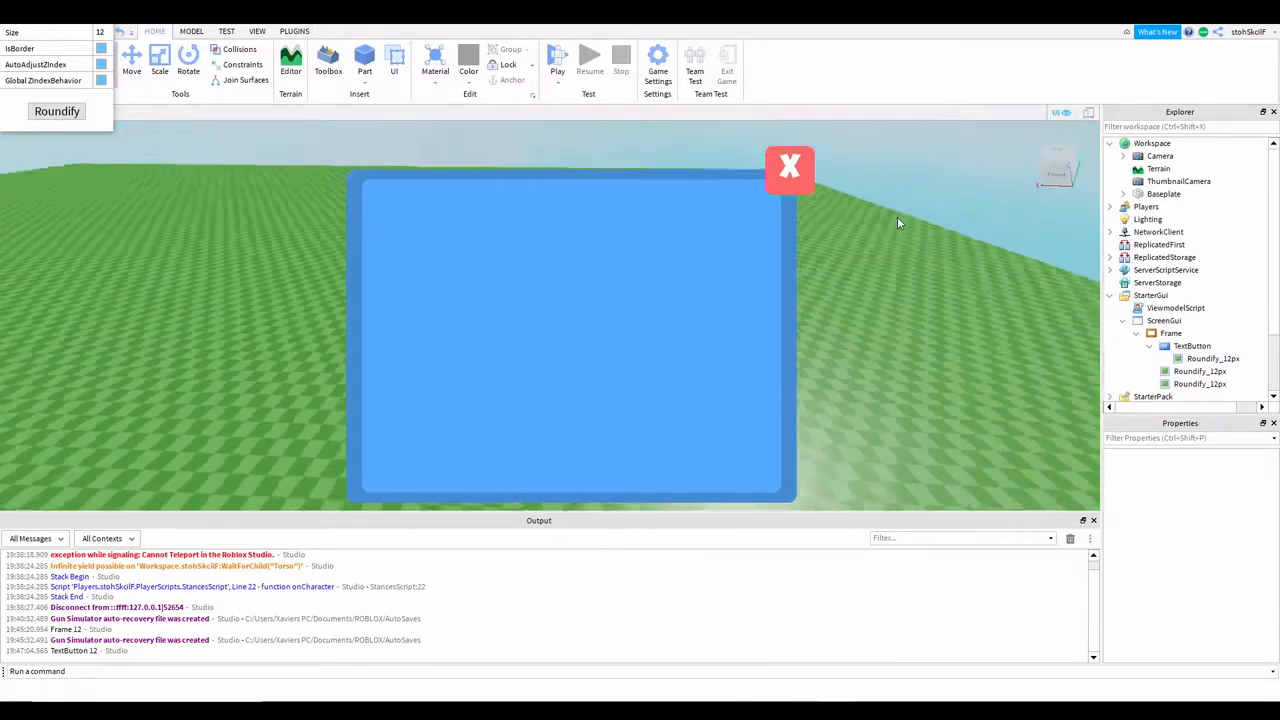
# Insert a TextLabel into the frame and set its ZIndex to 1000000.
pyautogui.click(1157, 457)
pyautogui.scroll(-4, 1180, 593)
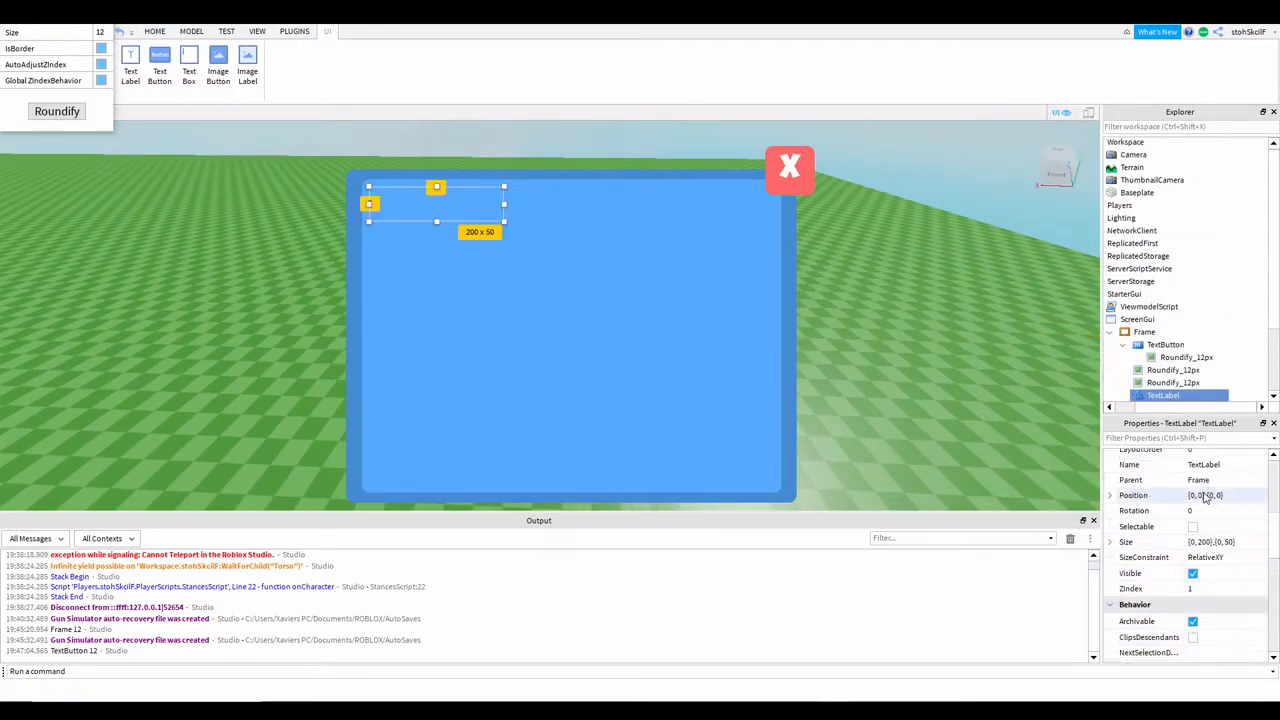
pyautogui.scroll(3, 1205, 545)
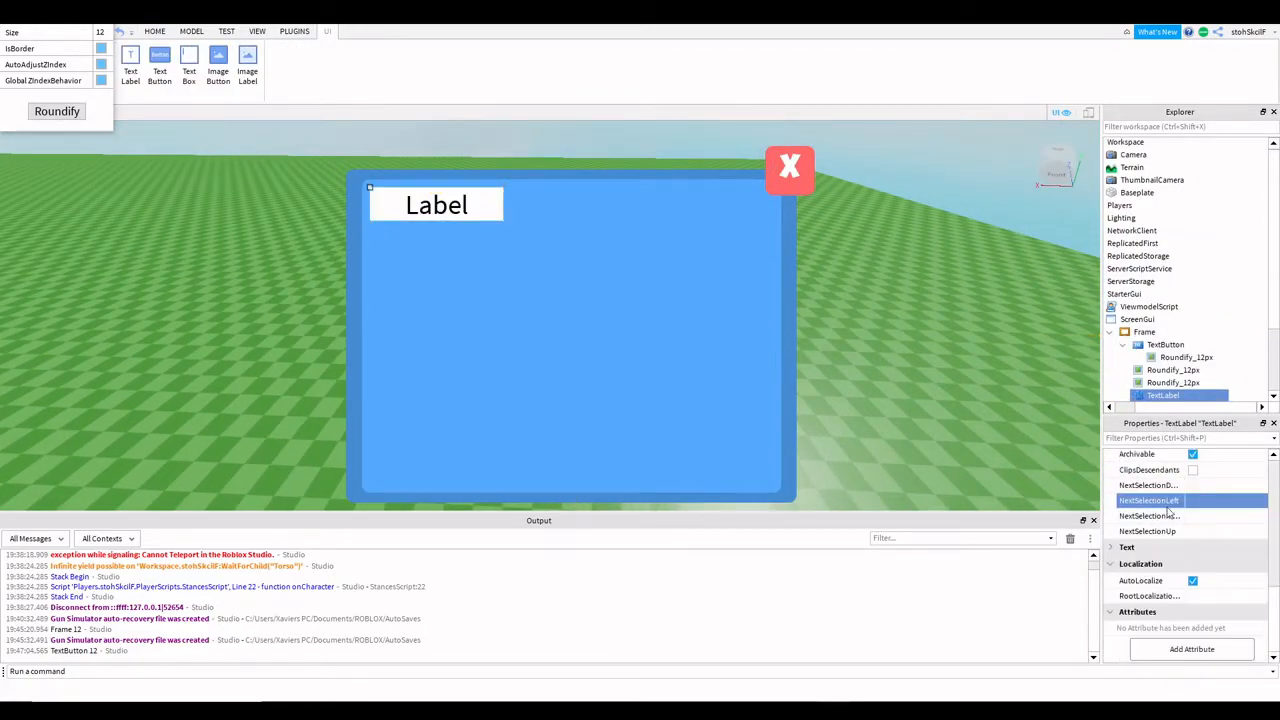
# Change the text label's font to LuckiestGuy.
pyautogui.click(1220, 634)
pyautogui.scroll(3, 1233, 600)
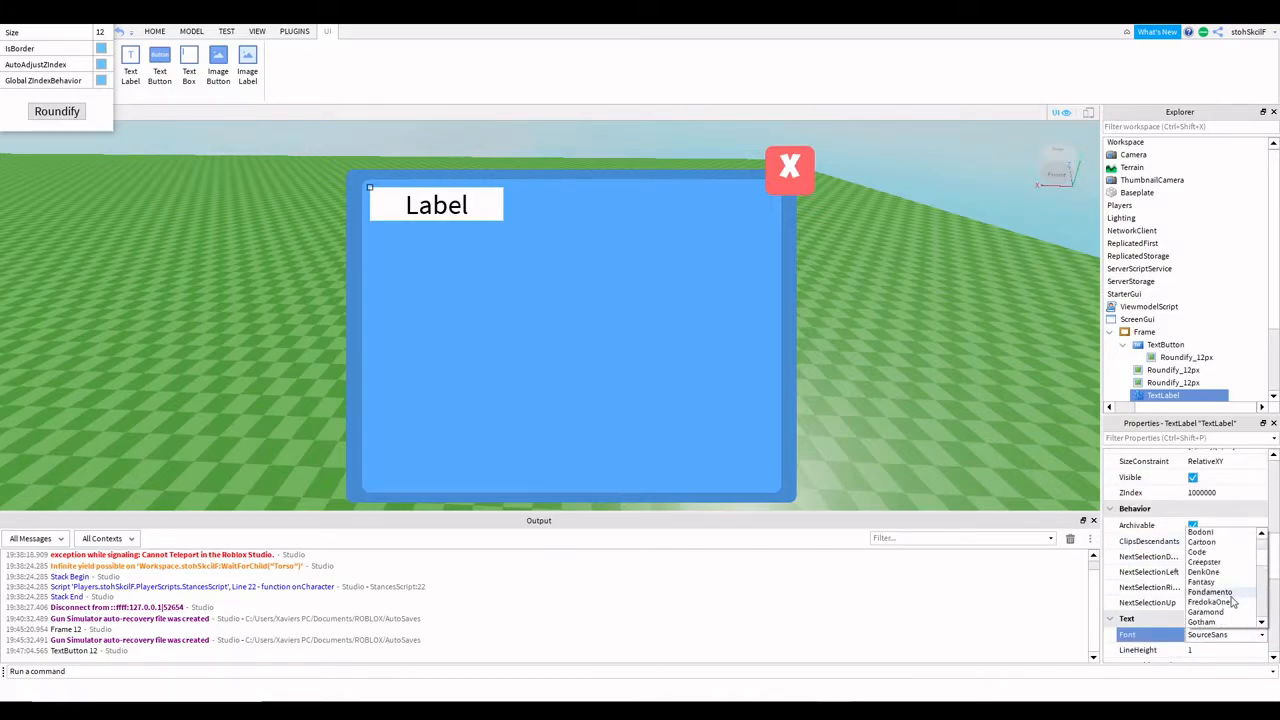
pyautogui.click(1227, 582)
pyautogui.scroll(5, 1205, 600)
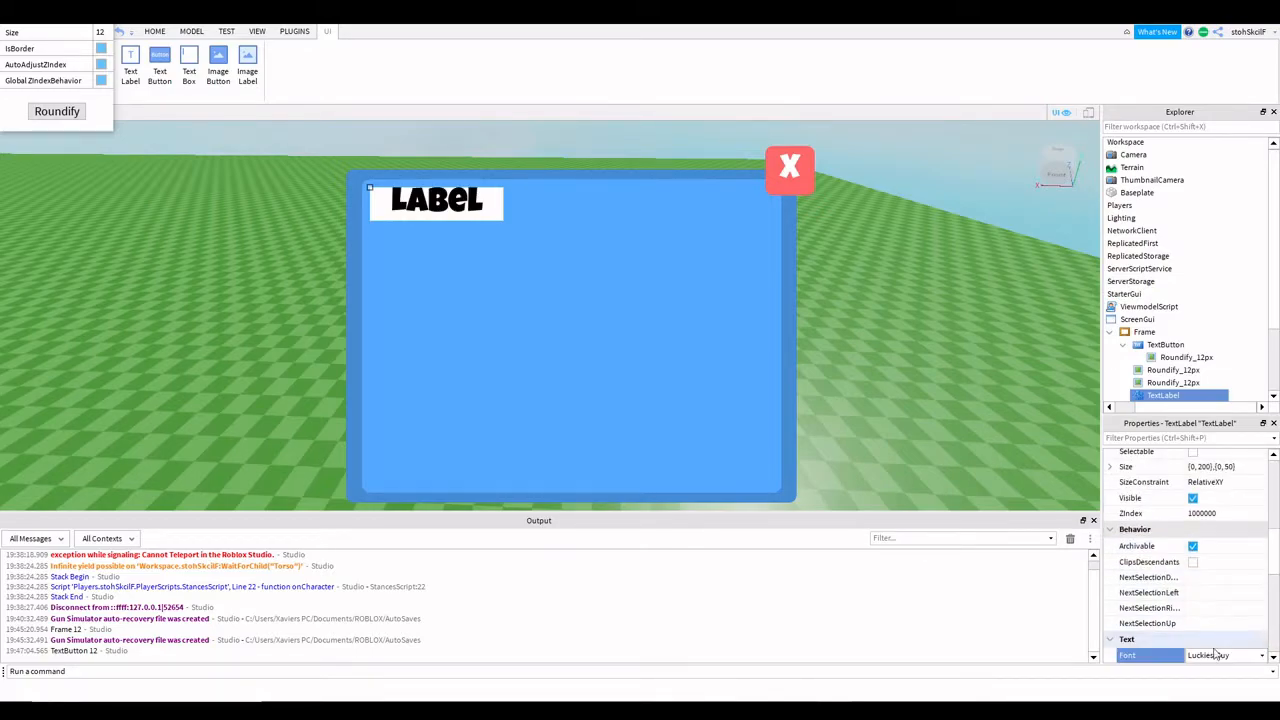
# Set the label's background colour to 131, 185, 255 and widen it to about 617 x 50 pixels across the panel.
pyautogui.click(1192, 597)
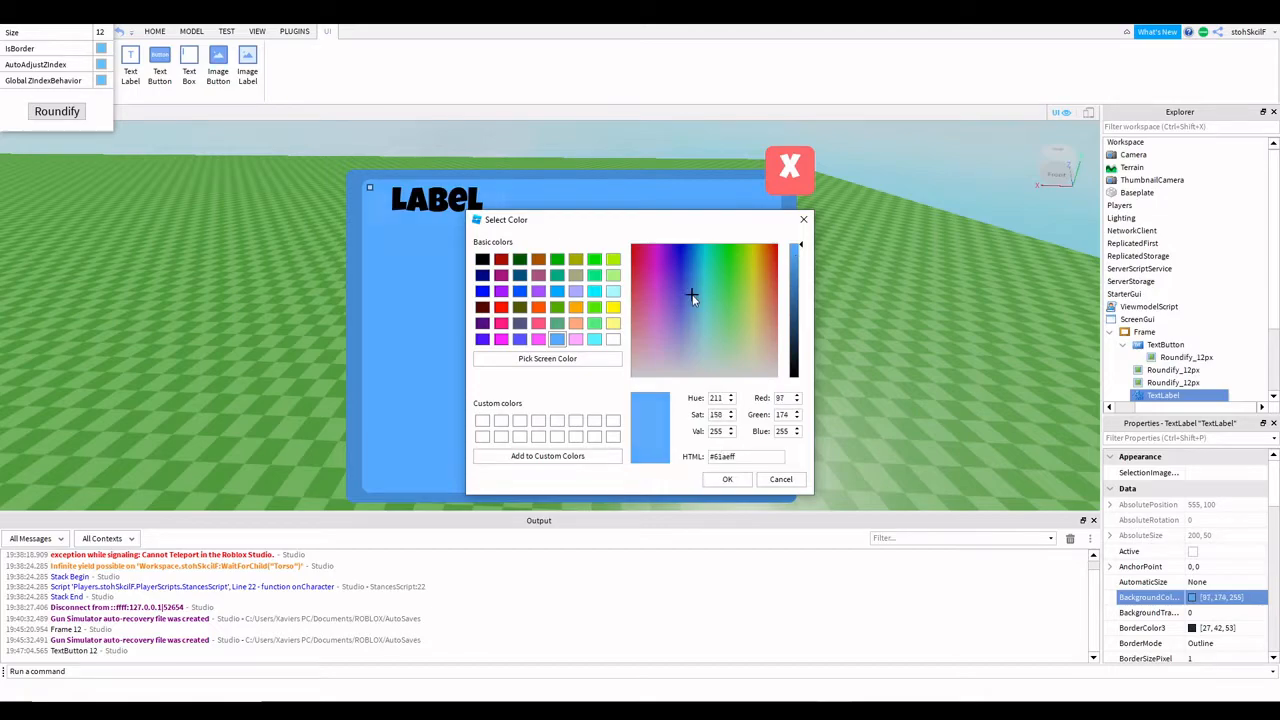
pyautogui.click(692, 312)
pyautogui.click(727, 479)
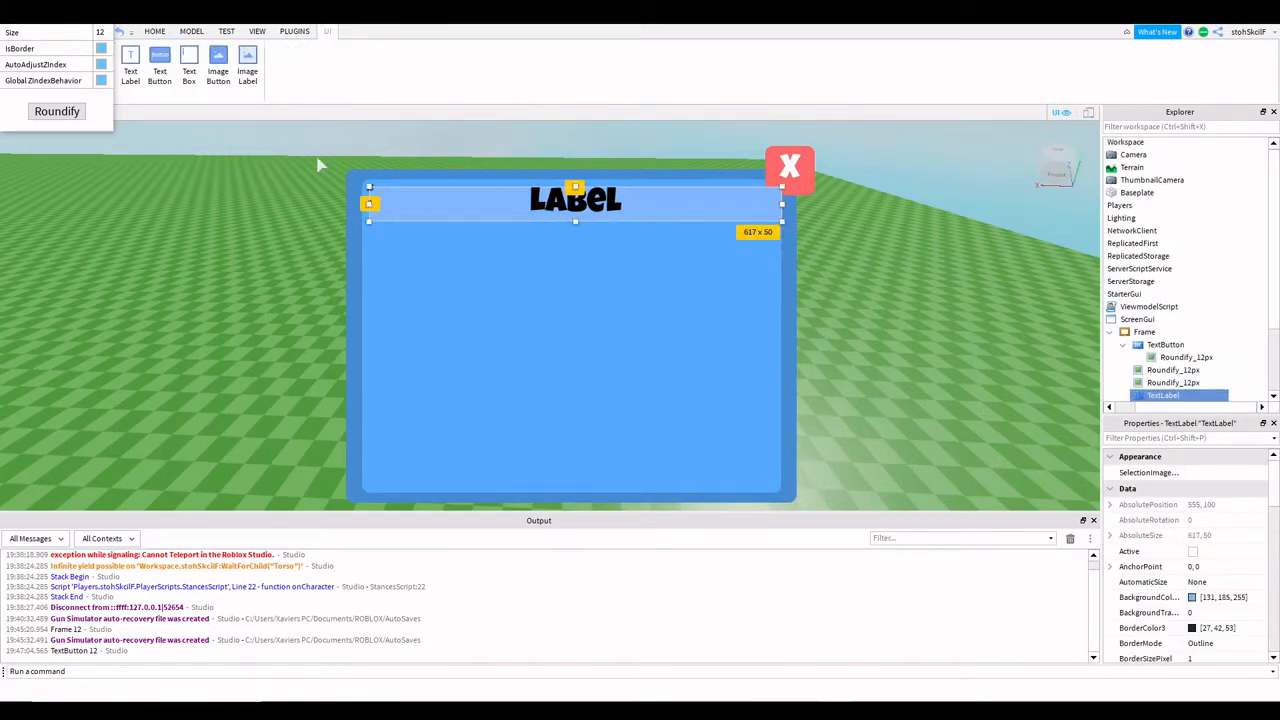
# Roundify the title label at size 12 and set its text to Gamepasses.
pyautogui.click(57, 111)
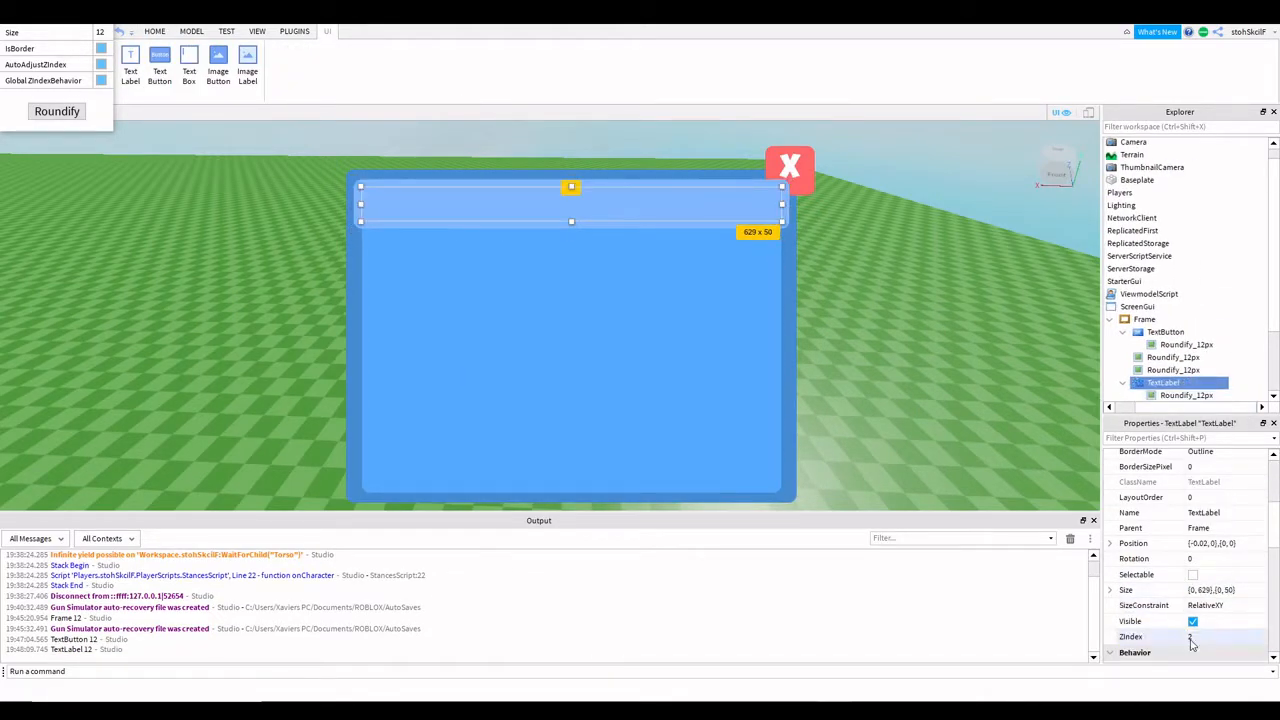
pyautogui.scroll(-5, 1205, 502)
pyautogui.write('mepasses')
pyautogui.press('Return')
# Change the Gamepasses title's text colour to white.
pyautogui.click(1192, 535)
pyautogui.moveTo(797, 374); pyautogui.dragTo(797, 242)
pyautogui.click(727, 479)
pyautogui.scroll(4, 1223, 574)
# Close the Roundify plugin's settings.
pyautogui.click(900, 350)
pyautogui.moveTo(573, 176); pyautogui.dragTo(680, 195, button='right')
pyautogui.click(294, 31)
pyautogui.click(171, 62)
pyautogui.click(389, 216)
pyautogui.click(104, 62)
pyautogui.moveTo(428, 162); pyautogui.dragTo(560, 170, button='right')
# Narrow the title label's rounded layer to match the panel's inner width.
pyautogui.click(790, 170)
pyautogui.click(786, 206)
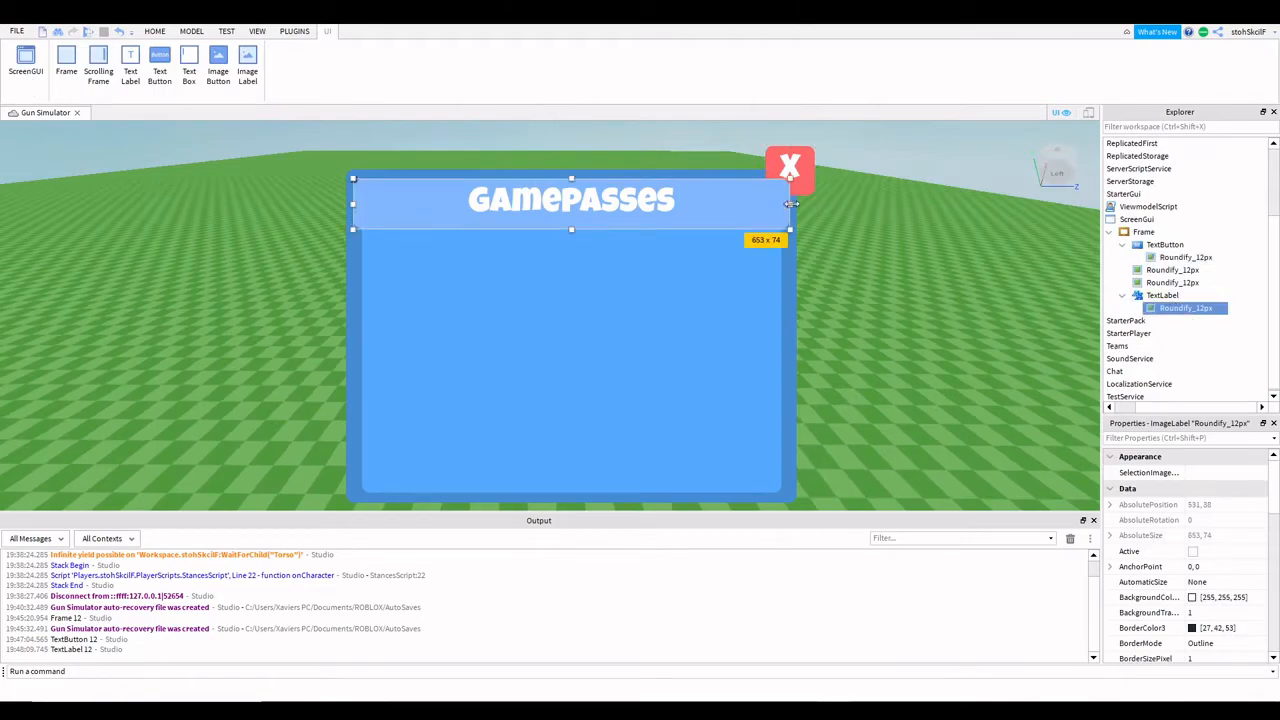
pyautogui.click(1155, 278)
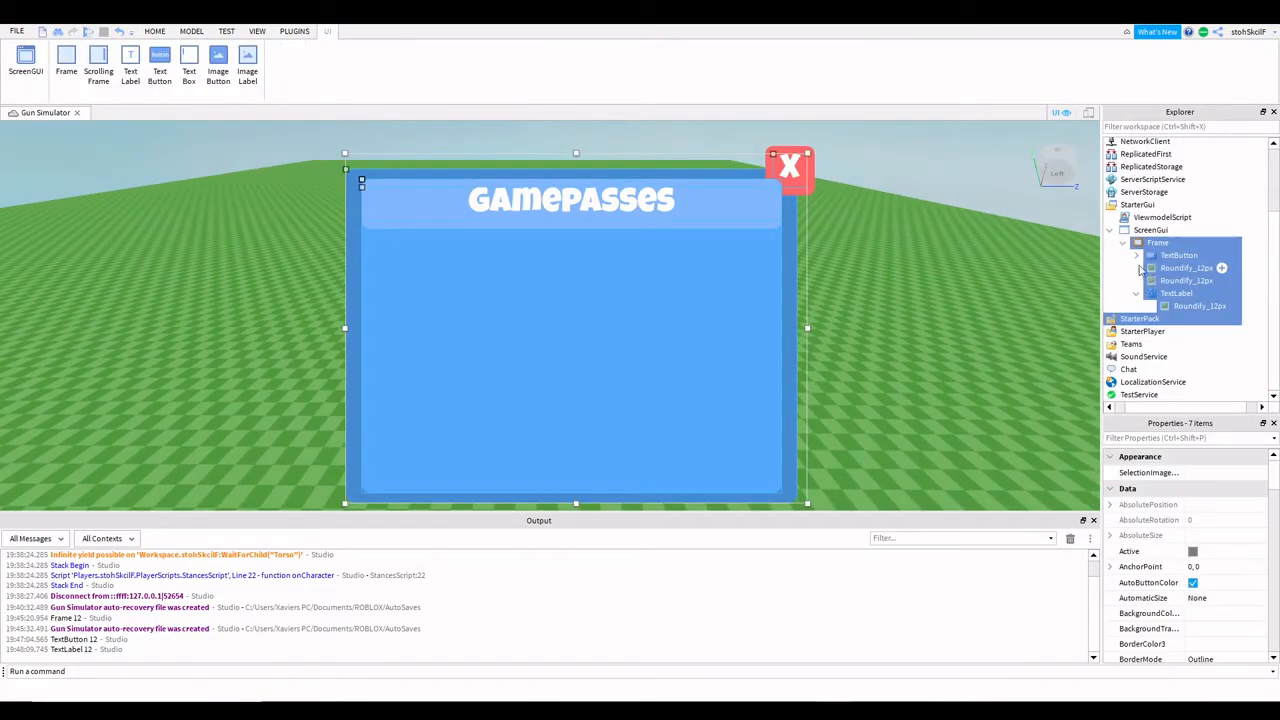
# Insert a second TextButton into the frame, set its ZIndex to 1000 and move it just below the title bar.
pyautogui.click(1155, 271)
pyautogui.click(1178, 255)
pyautogui.click(1158, 335)
pyautogui.scroll(-6, 1181, 589)
pyautogui.click(1200, 603)
pyautogui.write('1000')
pyautogui.press('Return')
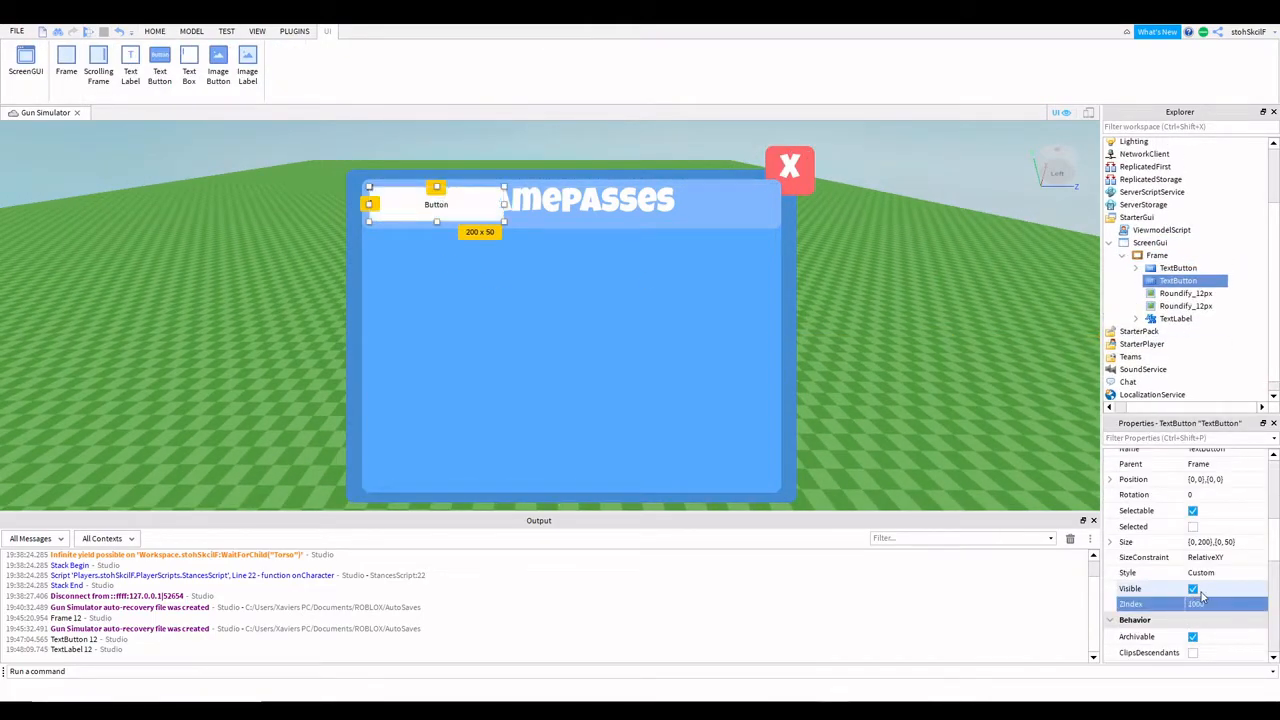
pyautogui.moveTo(443, 216); pyautogui.dragTo(443, 270)
# Set the new button's size to 100 x 100 pixels.
pyautogui.scroll(-5, 1230, 590)
pyautogui.scroll(3, 1220, 491)
pyautogui.click(1211, 494)
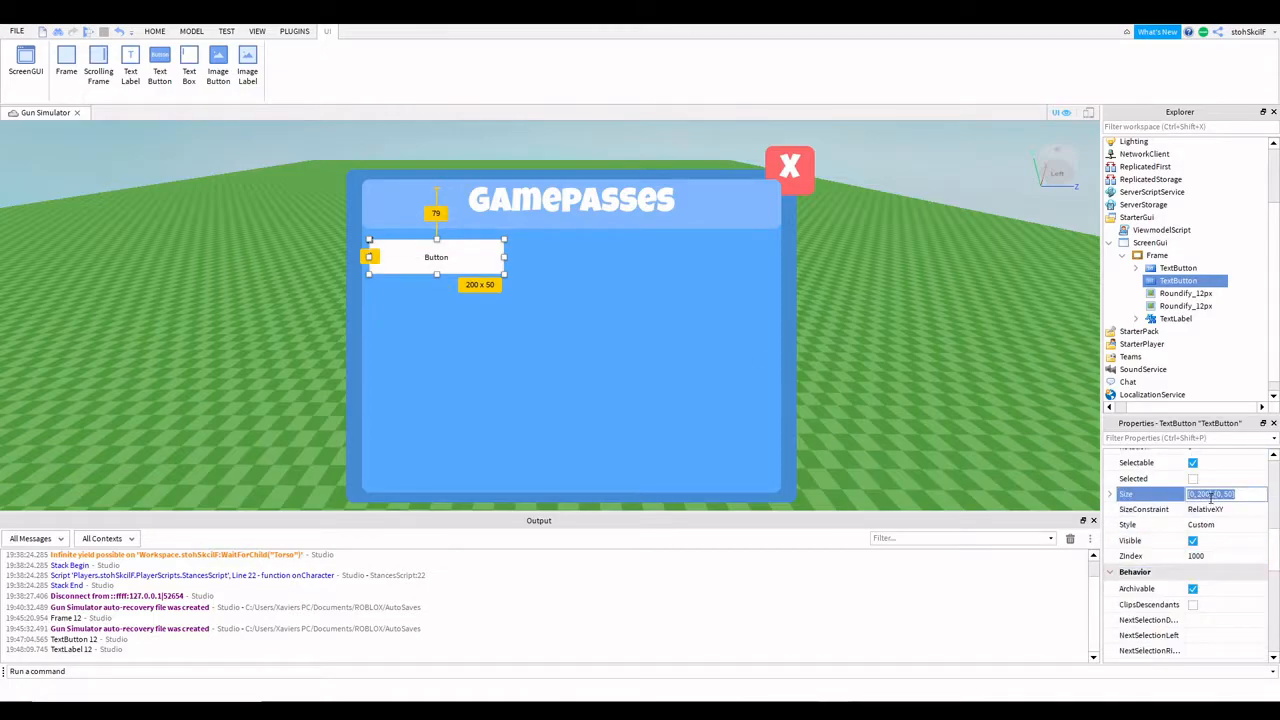
pyautogui.write('0, 70},{0, 70')
pyautogui.press('Return')
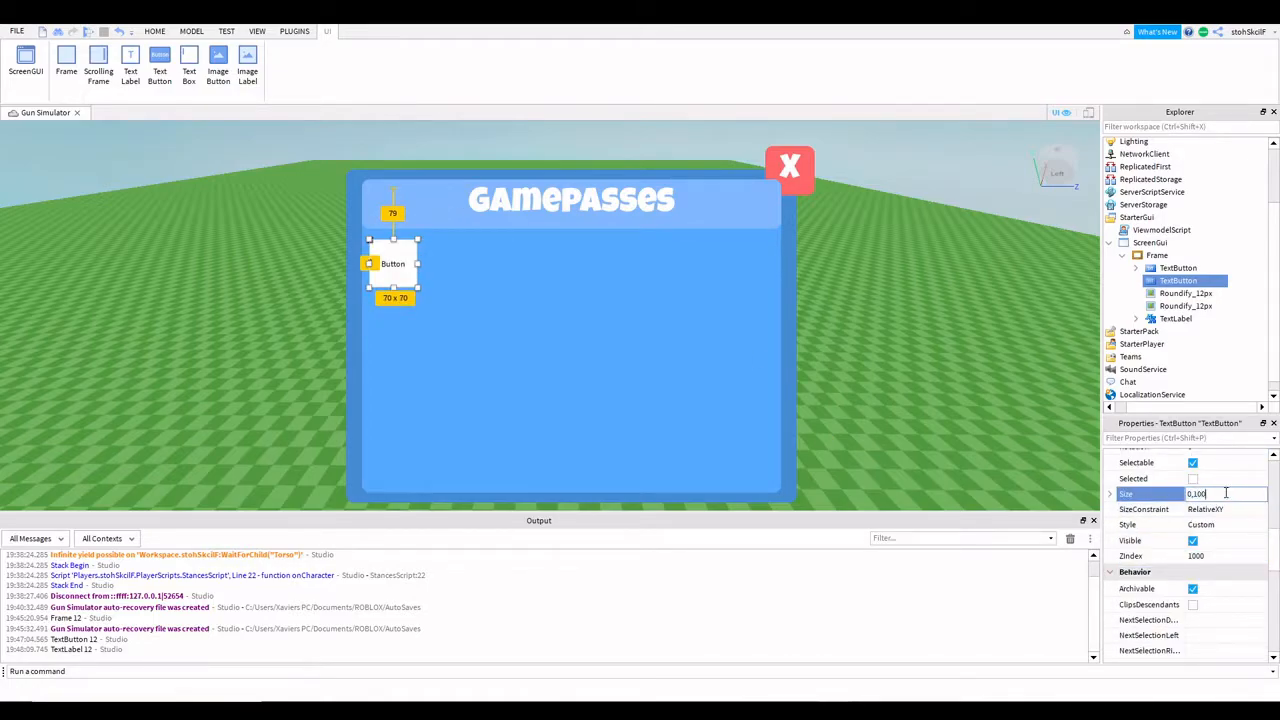
pyautogui.press('Return')
# Set the new button's text to 2x Speed in the LuckiestGuy font.
pyautogui.scroll(-4, 1230, 510)
pyautogui.click(1241, 540)
pyautogui.click(1227, 507)
pyautogui.click(1227, 507)
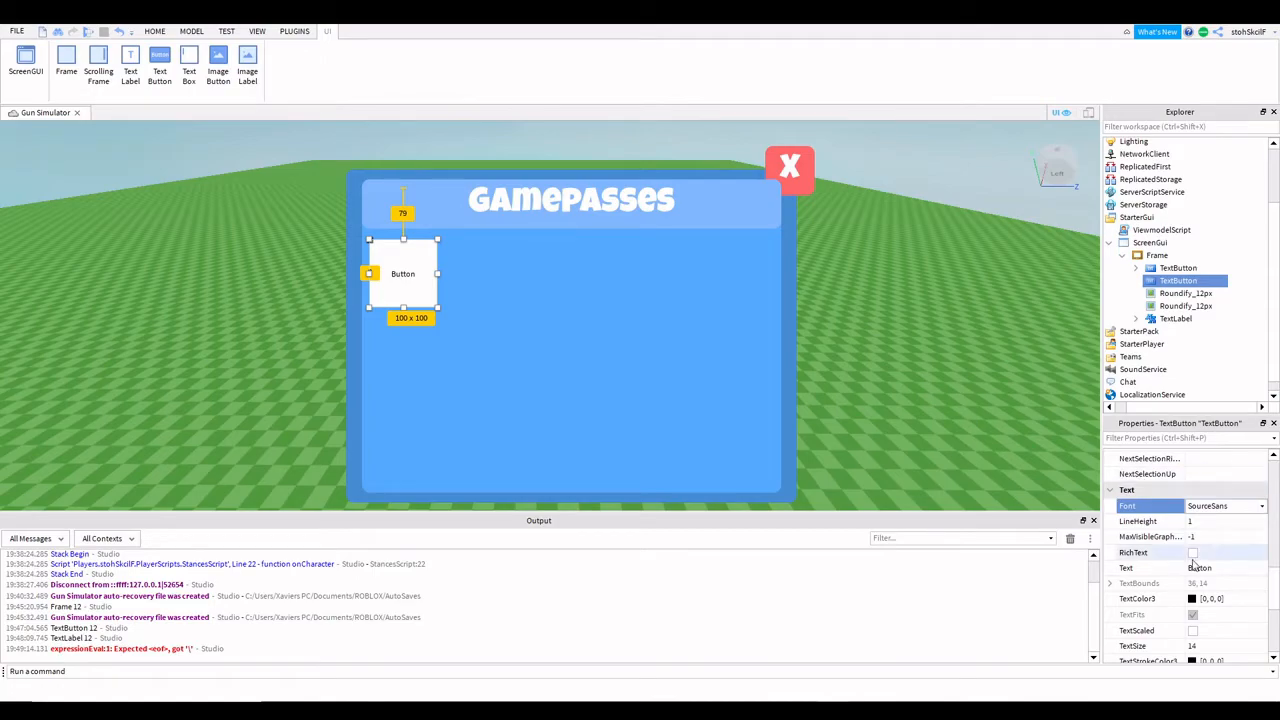
pyautogui.scroll(-2, 1210, 560)
pyautogui.click(1218, 476)
pyautogui.press('BackSpace')
pyautogui.scroll(2, 1217, 484)
pyautogui.click(1206, 509)
pyautogui.click(1206, 510)
pyautogui.scroll(-5, 1218, 534)
pyautogui.click(1218, 533)
# Set the 2x Speed button's background colour to light yellow 255, 255, 127.
pyautogui.scroll(6, 1204, 547)
pyautogui.scroll(4, 1203, 548)
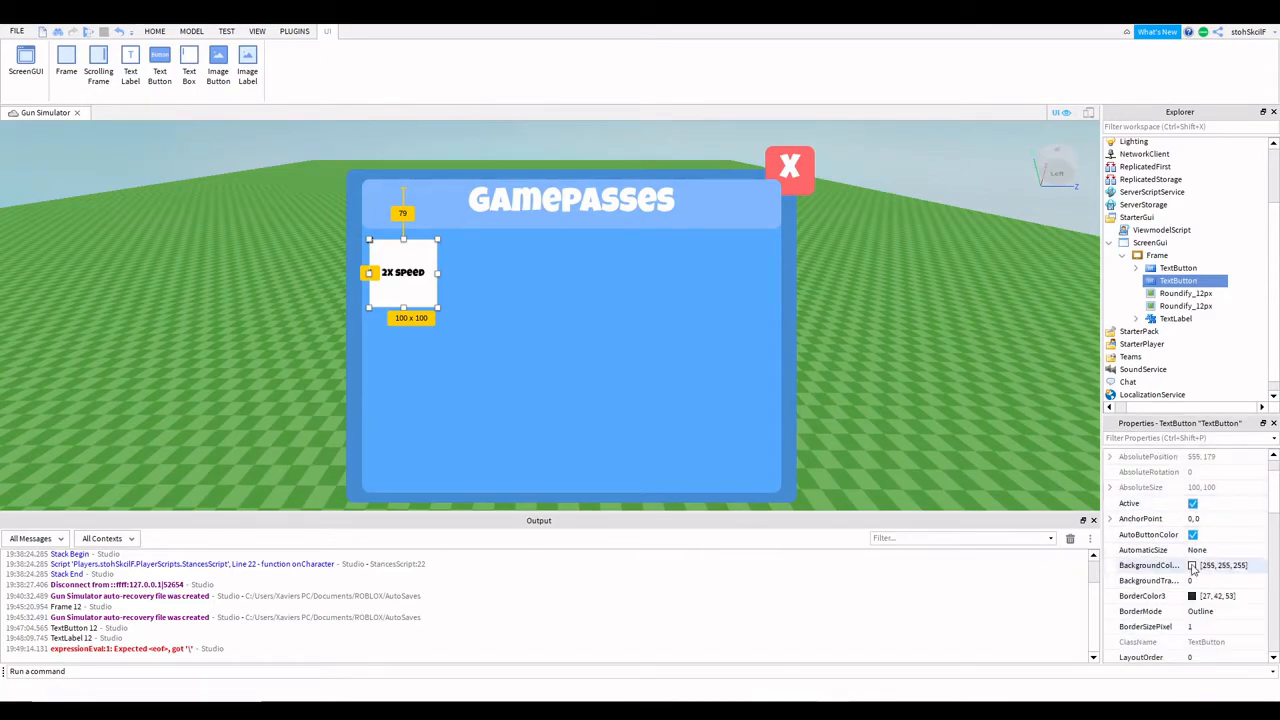
pyautogui.click(1192, 566)
pyautogui.click(749, 294)
pyautogui.click(616, 317)
pyautogui.click(727, 478)
# Round the corners of the 2X speed button with the Roundify plugin at size 12.
pyautogui.click(294, 31)
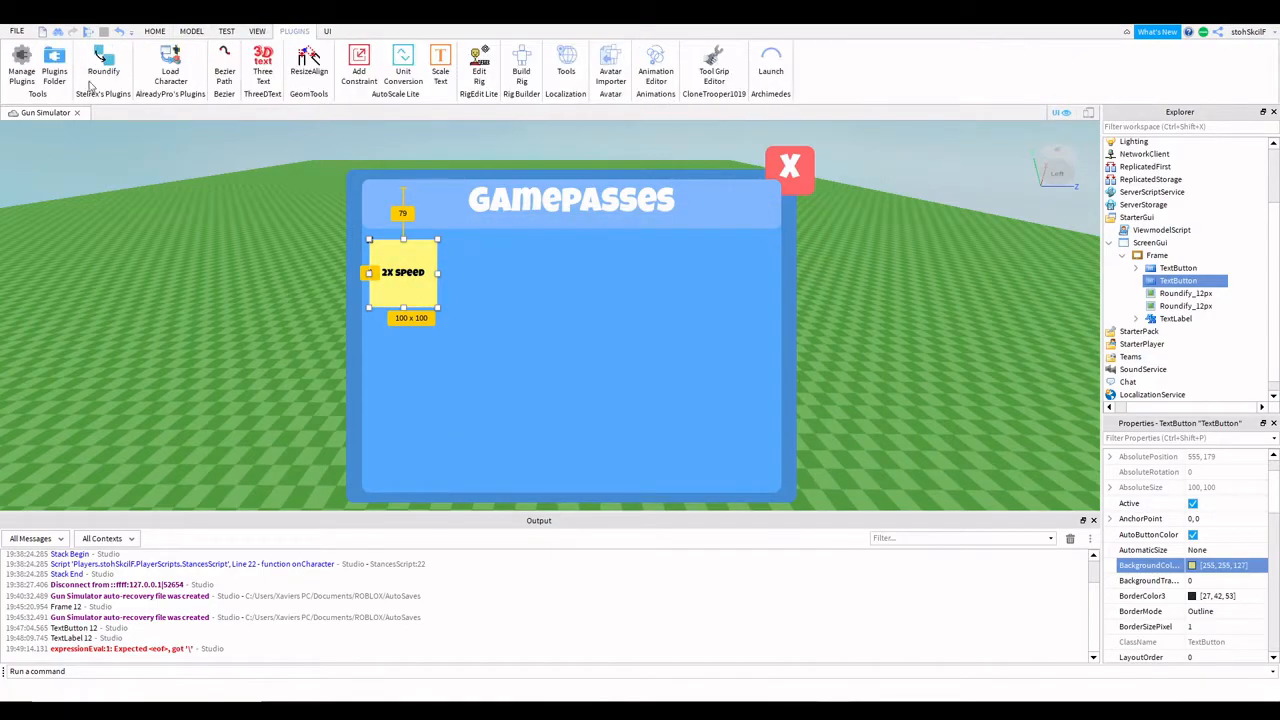
pyautogui.click(177, 72)
pyautogui.click(57, 111)
# Raise the 2X speed button's ZIndex above that of its rounded background.
pyautogui.scroll(-4, 1202, 526)
pyautogui.click(1194, 572)
pyautogui.write('100000')
pyautogui.press('Return')
pyautogui.click(1165, 283)
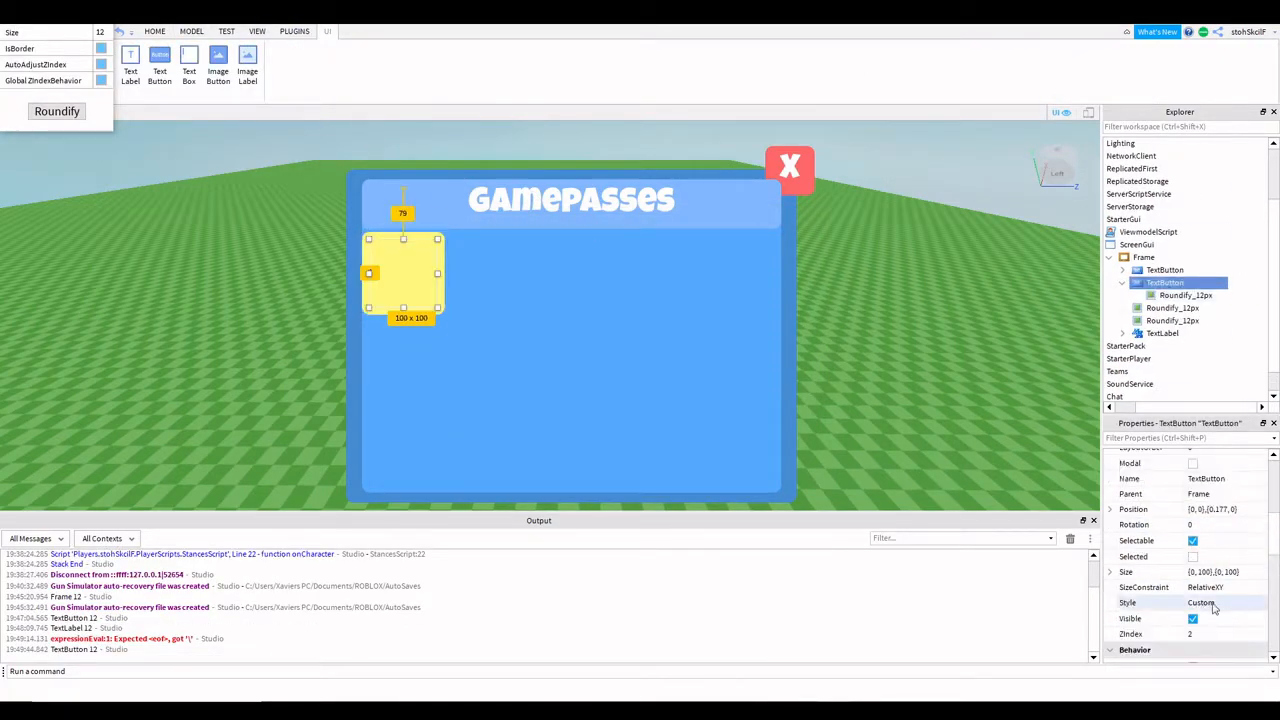
pyautogui.scroll(-2, 1203, 611)
pyautogui.click(1197, 539)
pyautogui.write('9')
# Set the 2X speed button's text colour to white and enlarge the text to fill the button.
pyautogui.scroll(2, 1183, 461)
pyautogui.click(1192, 566)
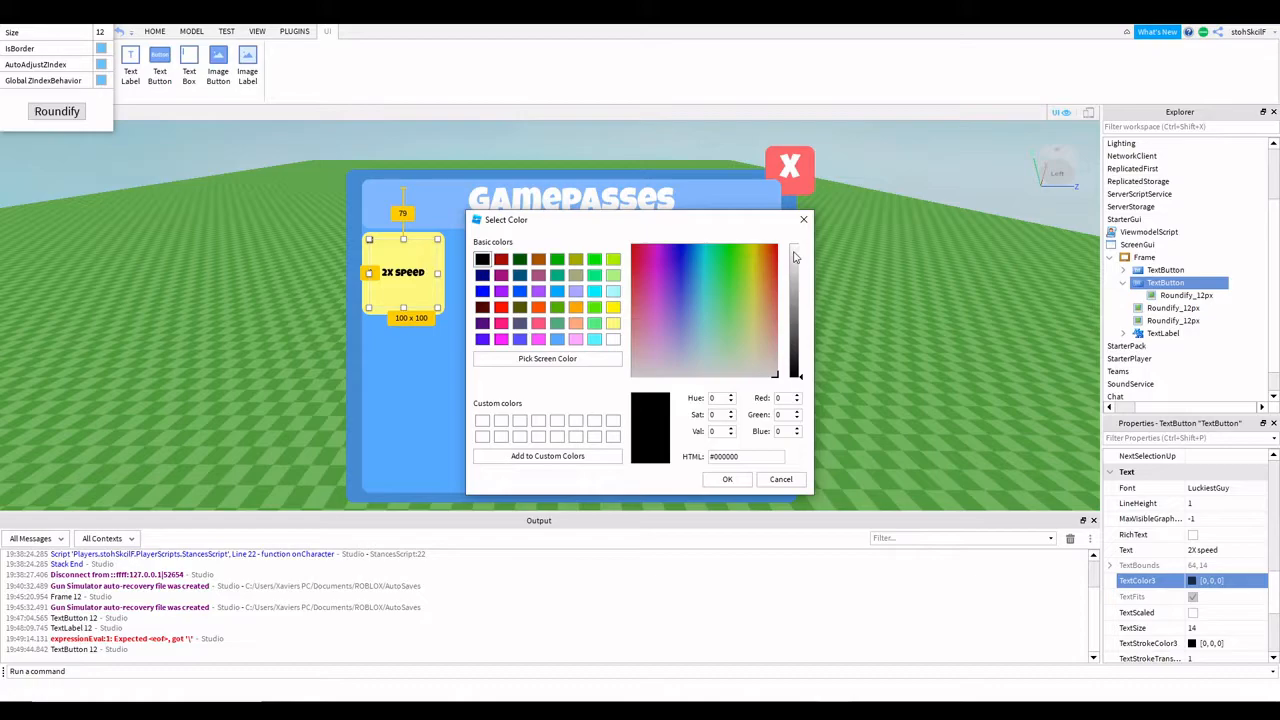
pyautogui.click(729, 477)
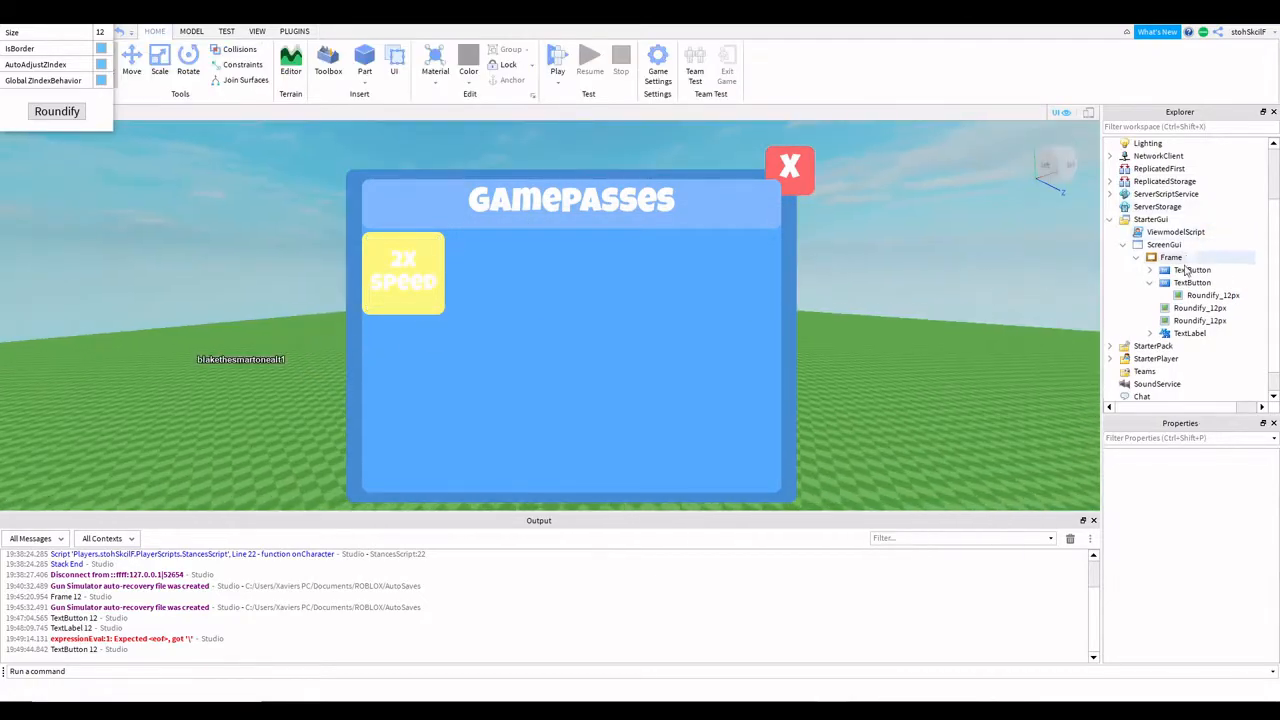
# Add a LocalScript to the 2X speed TextButton and open it for editing.
pyautogui.click(1192, 283)
pyautogui.click(1194, 283)
pyautogui.click(1143, 343)
pyautogui.click(288, 33)
pyautogui.click(162, 115)
pyautogui.click(295, 33)
pyautogui.click(119, 68)
pyautogui.doubleClick(1203, 296)
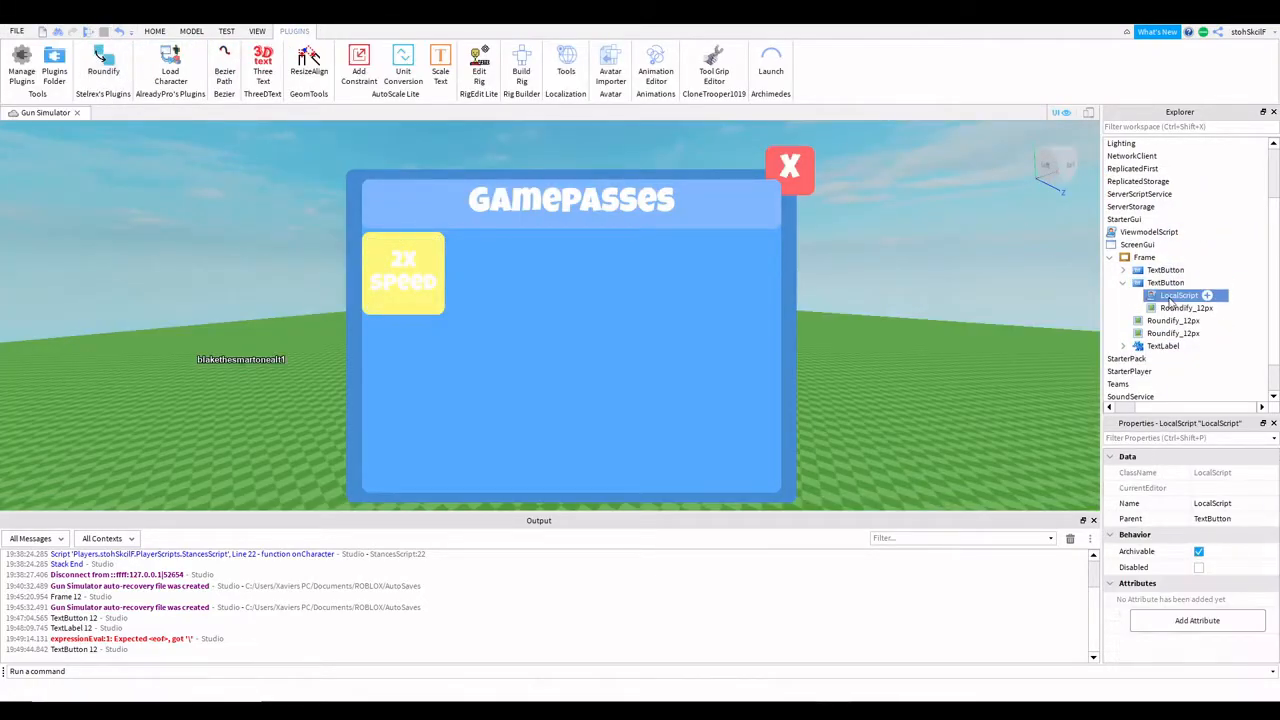
# Declare MPS as the MarketplaceService and player as game.Players.LocalPlayer at the start of the script.
pyautogui.write('local MPS = game:GetService("MarketplaceService")')
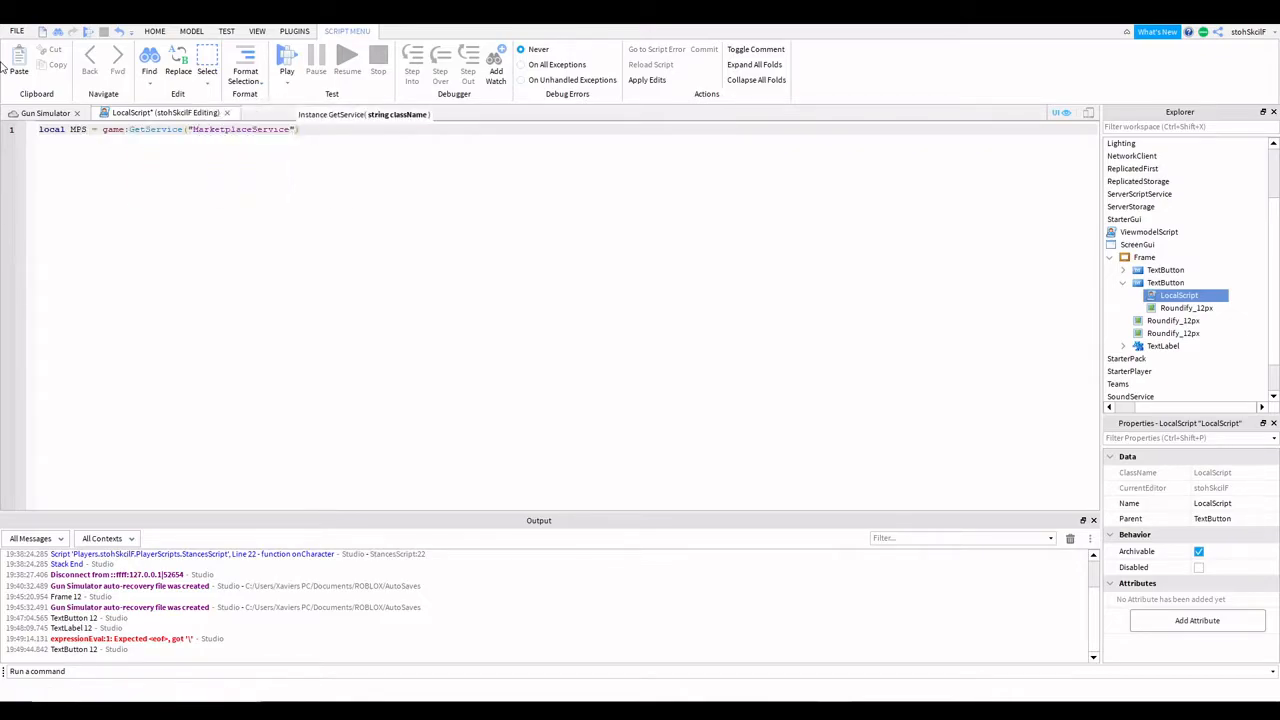
pyautogui.press('Return')
pyautogui.write('local pl')
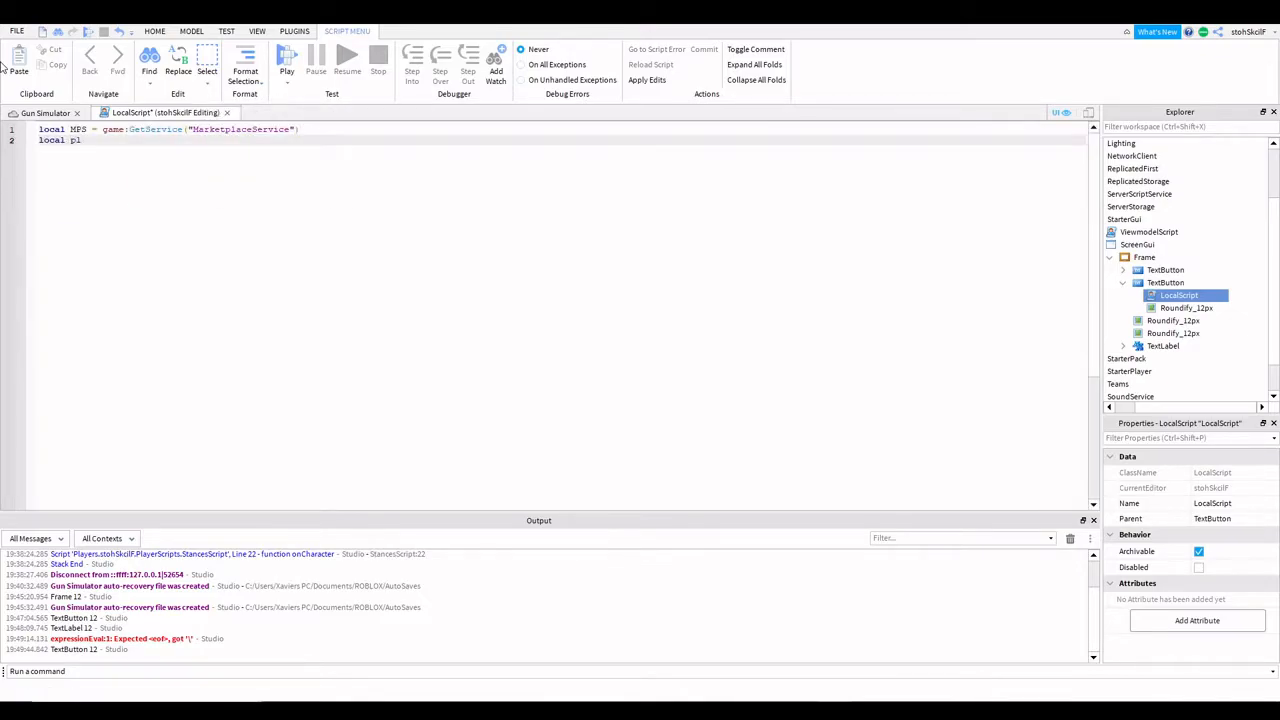
pyautogui.write('ayer = game.Players.LocalPlayer')
pyautogui.press('Return')
# Connect a function to script.Parent.MouseButton1Click that calls MPS:PromptGamePassPurchase().
pyautogui.press('Return')
pyautogui.write('script.Parent.MouseButton1Click:Connect(function()')
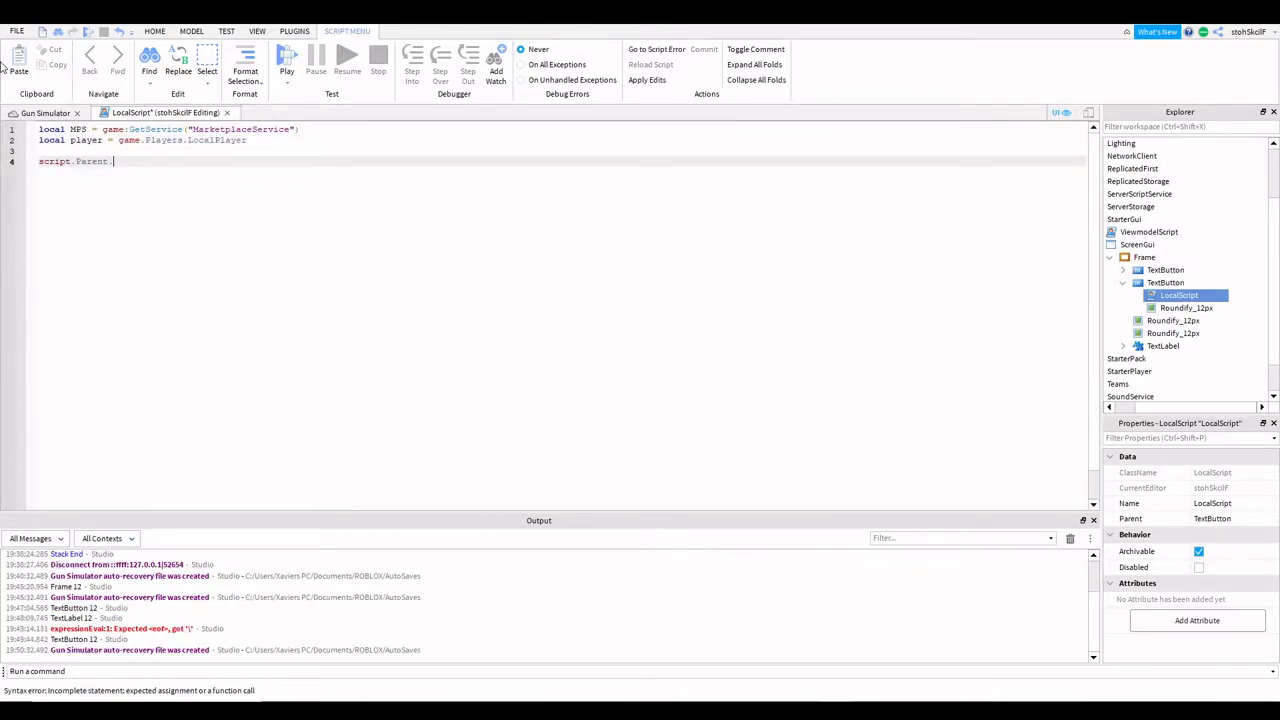
pyautogui.press('Return')
pyautogui.write('MPS:po')
pyautogui.press('BackSpace')
pyautogui.press('BackSpace')
pyautogui.write('PromptGamePassPurchase()')
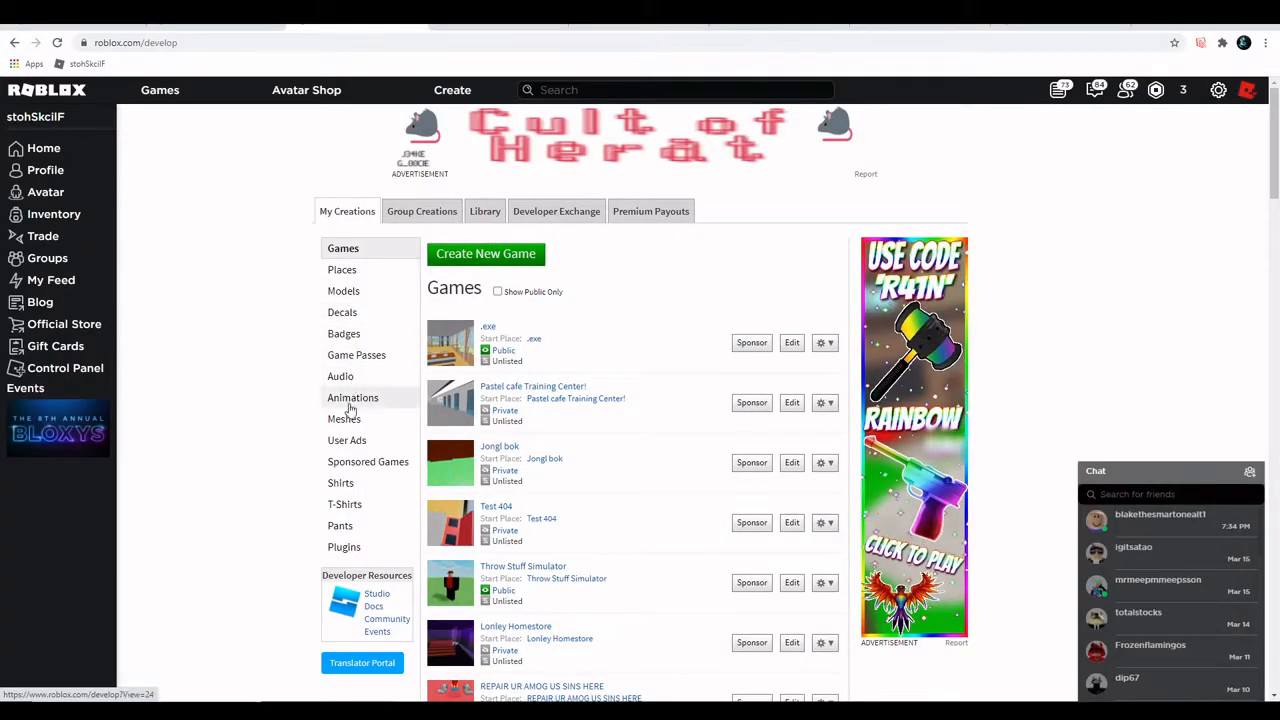
# Get the game pass ID from the Game Passes page on the Roblox website and pass 16123516, player to PromptGamePassPurchase.
pyautogui.click(357, 354)
pyautogui.click(537, 149)
pyautogui.doubleClick(150, 222)
pyautogui.click(469, 235)
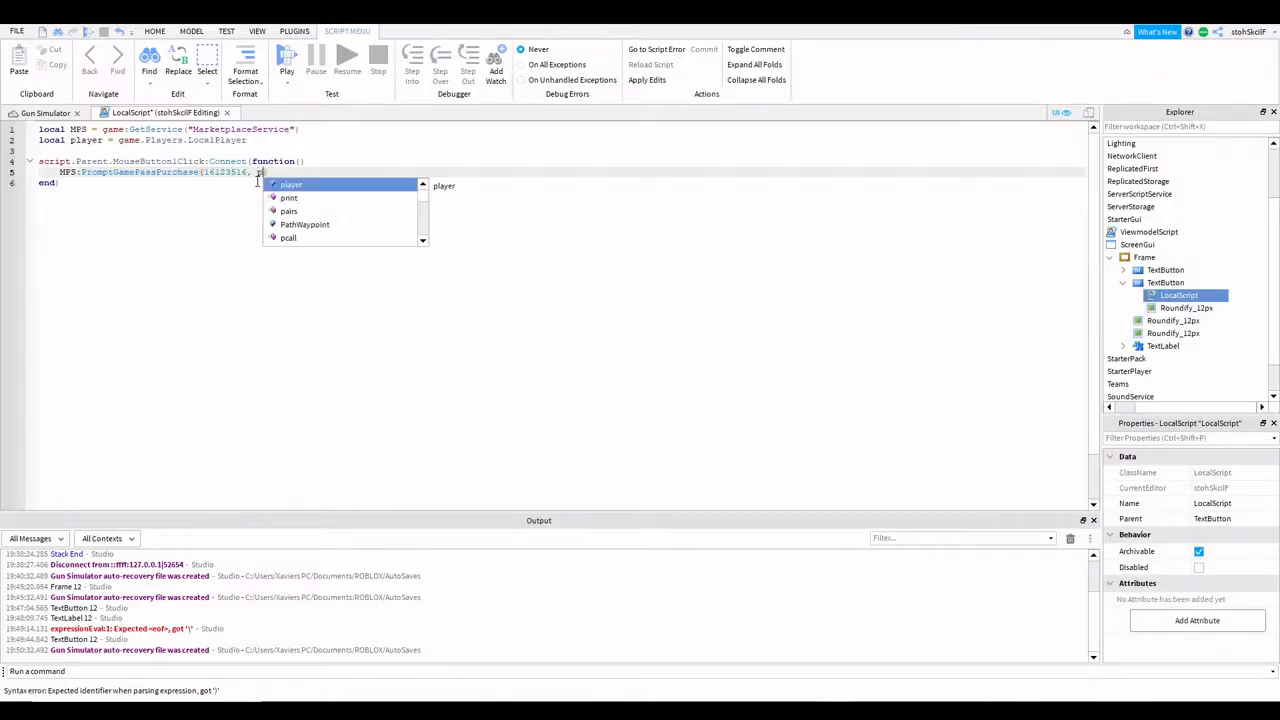
pyautogui.write('player')
# Playtest the game and activate the 2X speed button to check the purchase prompt.
pyautogui.press('F5')
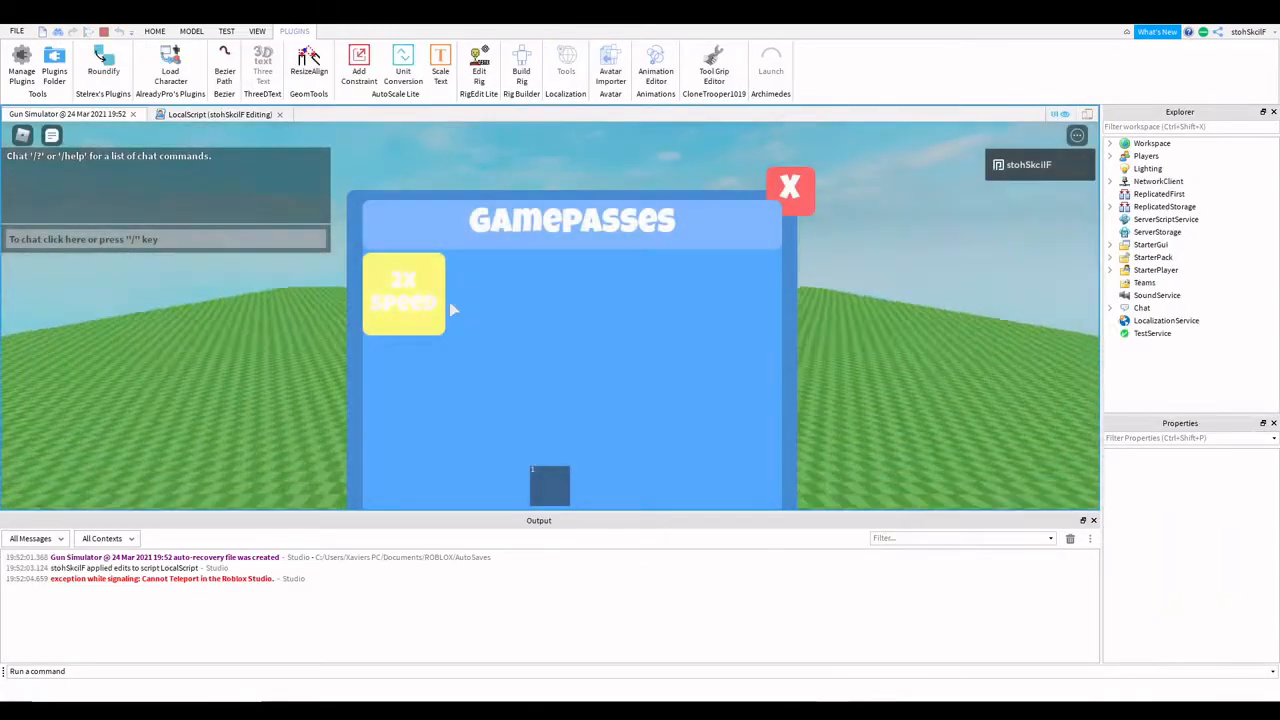
pyautogui.click(424, 288)
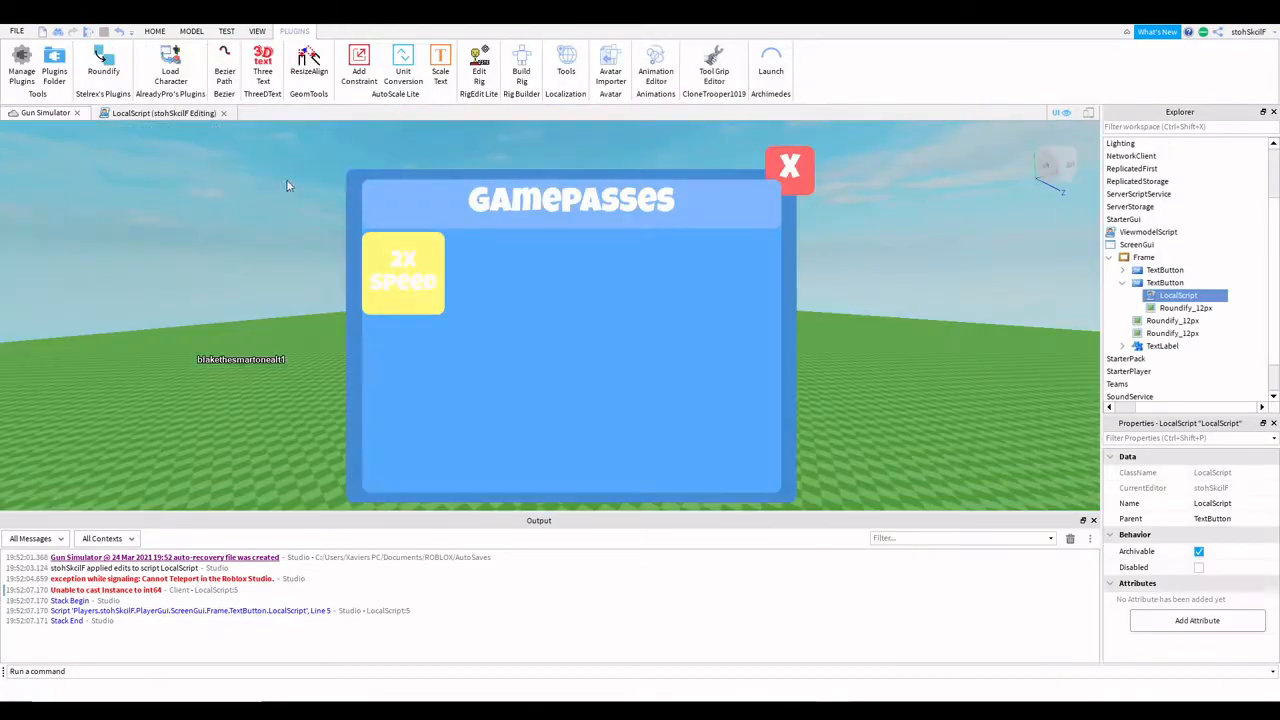
# Put player first in the PromptGamePassPurchase arguments, then playtest the 2X speed button and stop the test.
pyautogui.press('BackSpace')
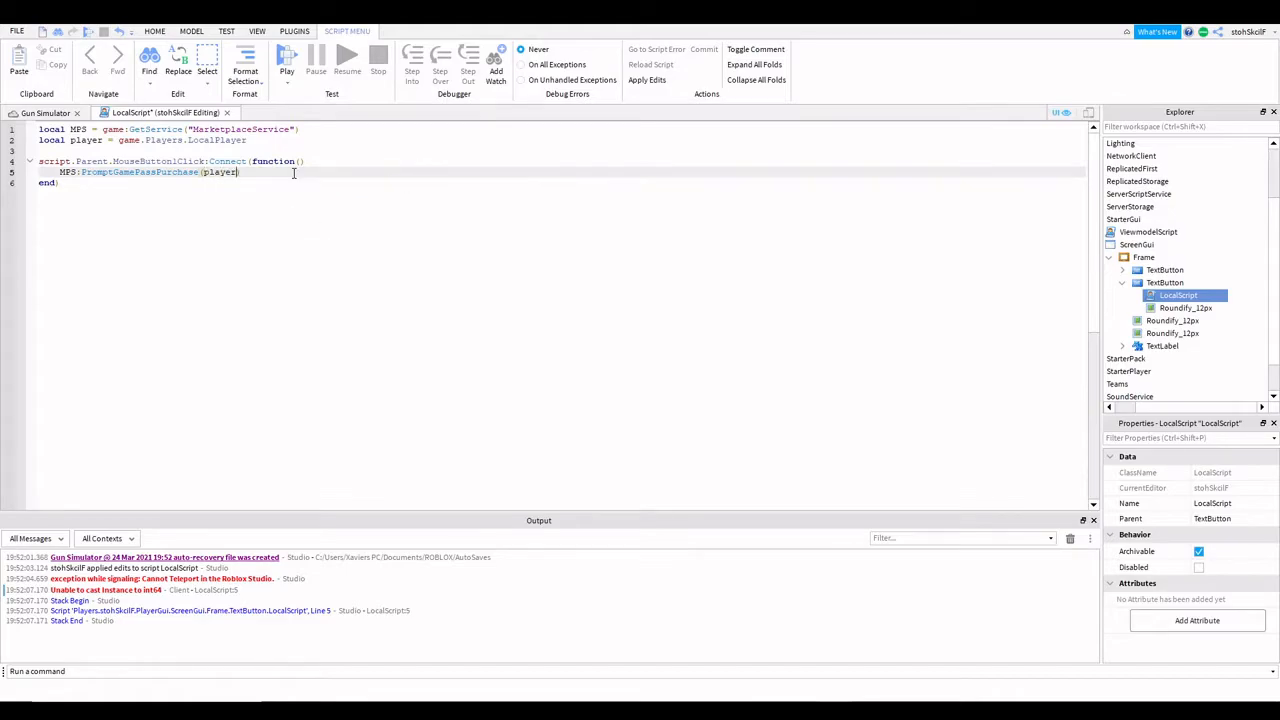
pyautogui.press('F5')
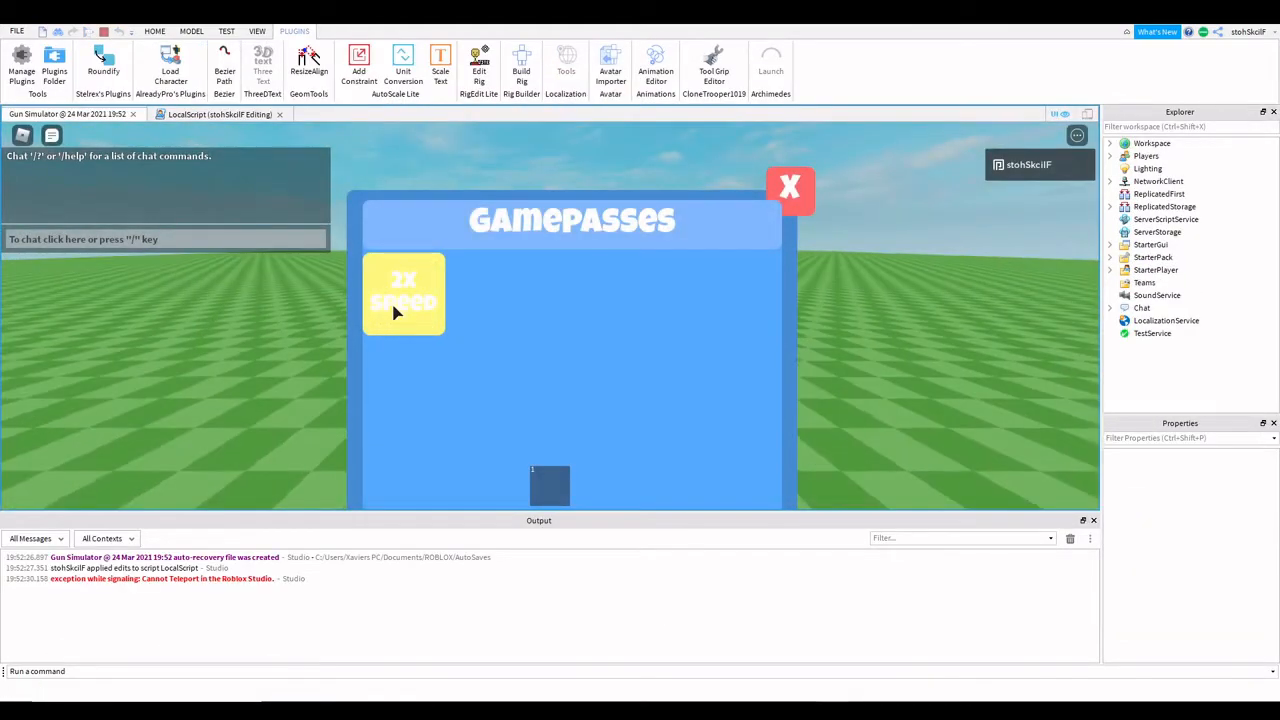
pyautogui.click(391, 294)
pyautogui.click(540, 369)
pyautogui.moveTo(866, 262); pyautogui.dragTo(869, 266, button='right')
pyautogui.click(425, 312)
pyautogui.click(500, 357)
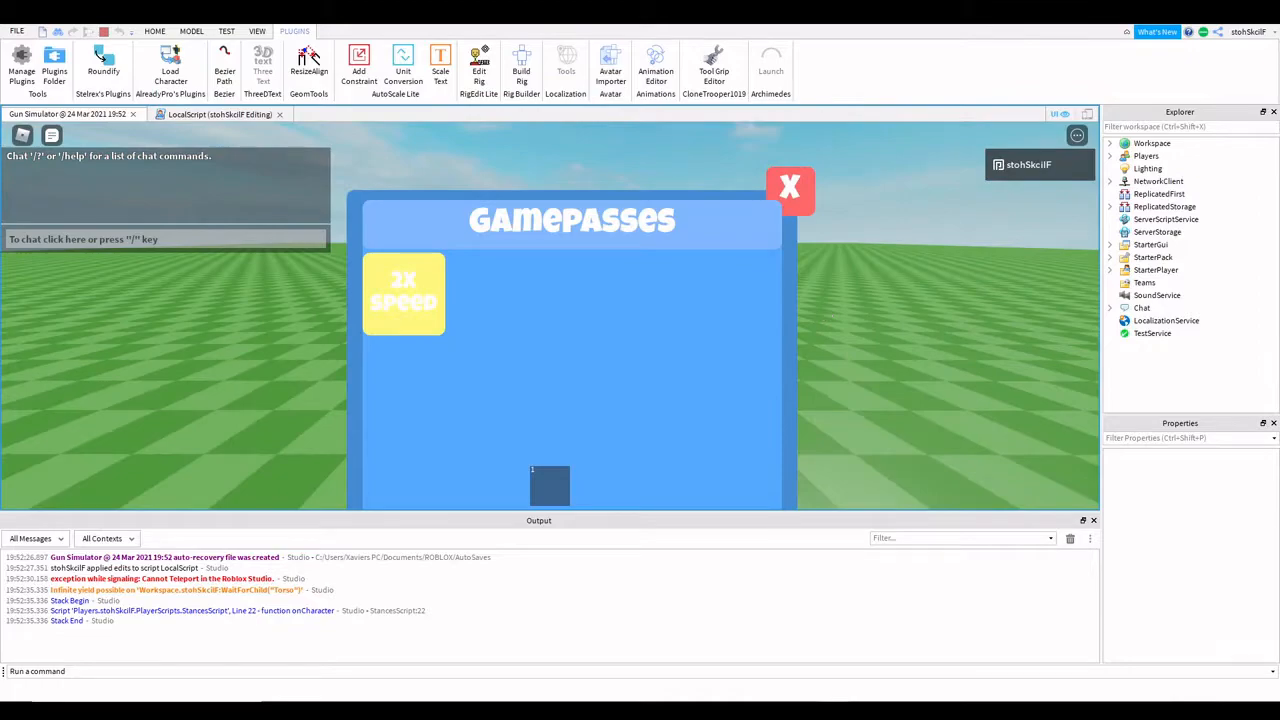
pyautogui.hotkey('shift', 'F5')
# Close the Load Character and Roundify plugin windows.
pyautogui.moveTo(941, 263); pyautogui.dragTo(941, 263, button='right')
pyautogui.click(294, 31)
pyautogui.click(158, 67)
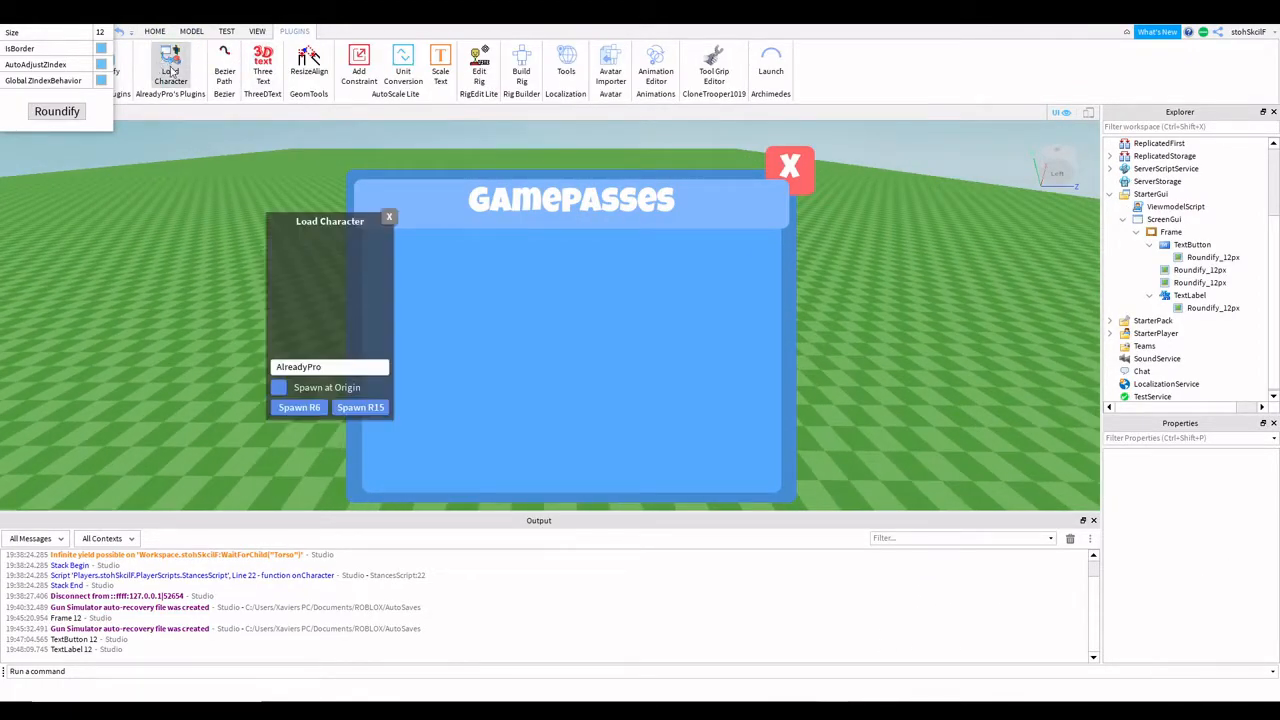
pyautogui.click(384, 215)
pyautogui.click(118, 76)
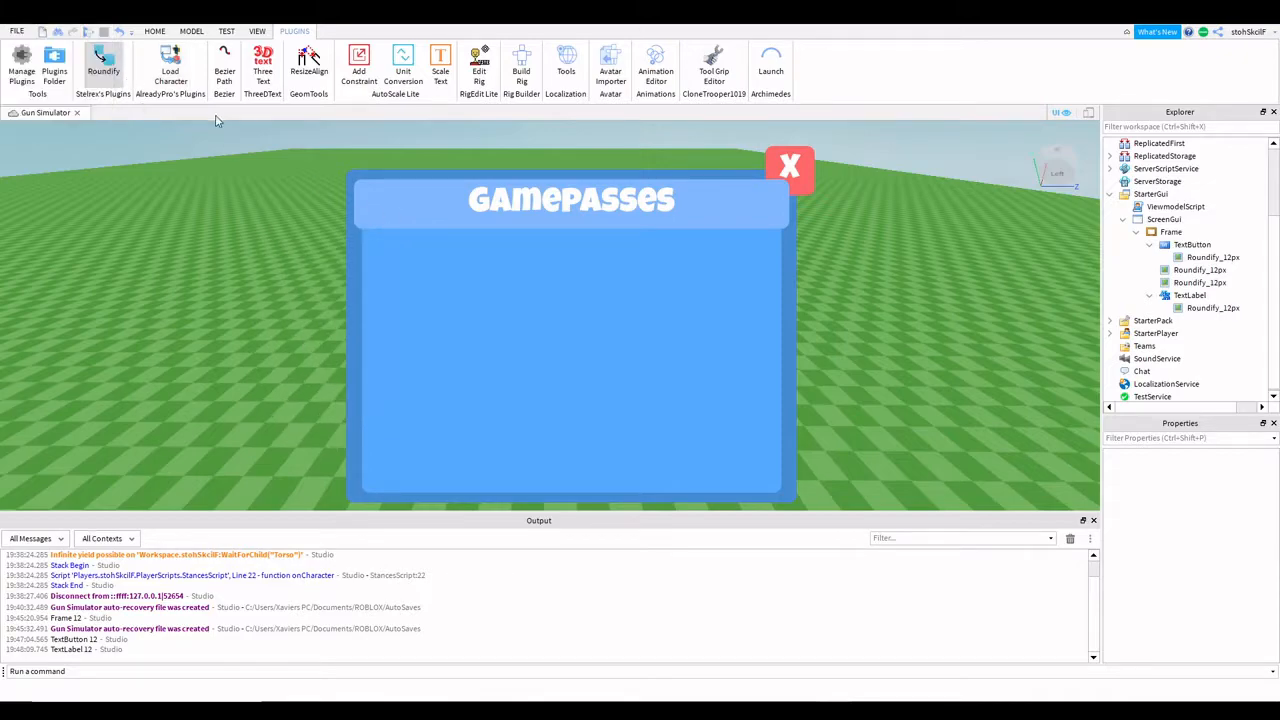
# Narrow the title bar's rounded background to line up with both side edges of the inner blue panel.
pyautogui.scroll(-3, 434, 153)
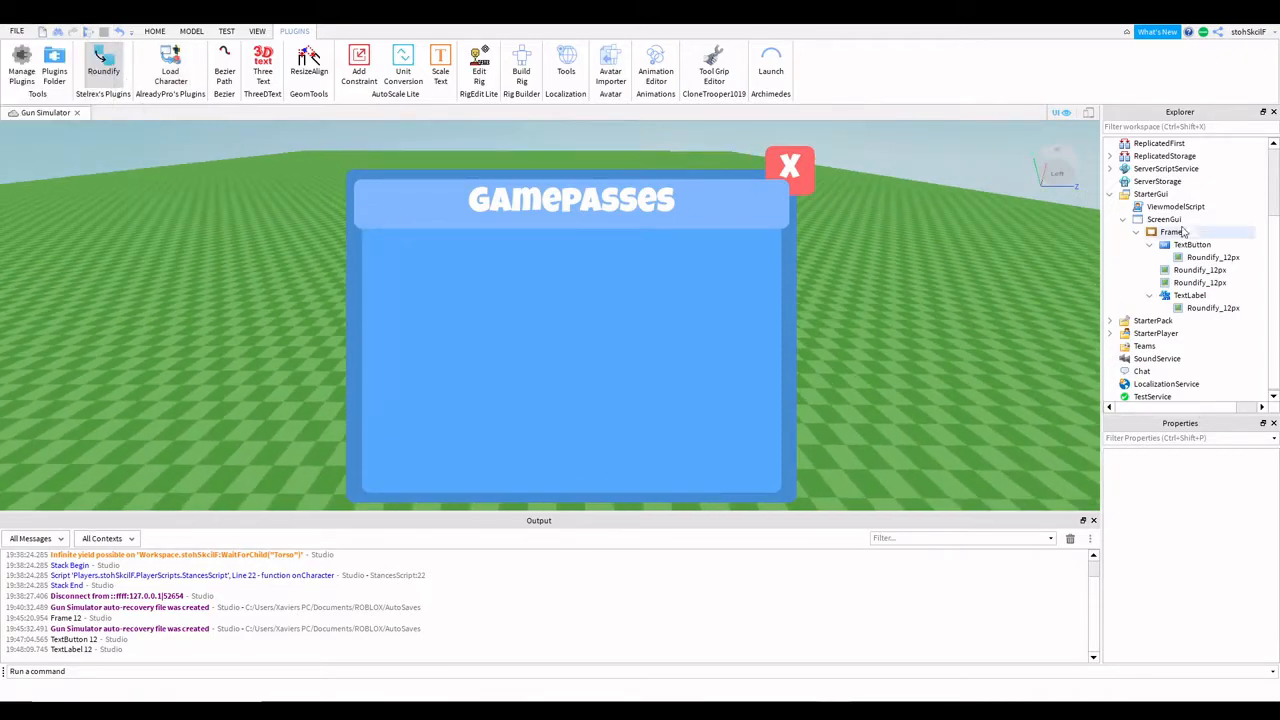
pyautogui.click(1205, 258)
pyautogui.click(1178, 309)
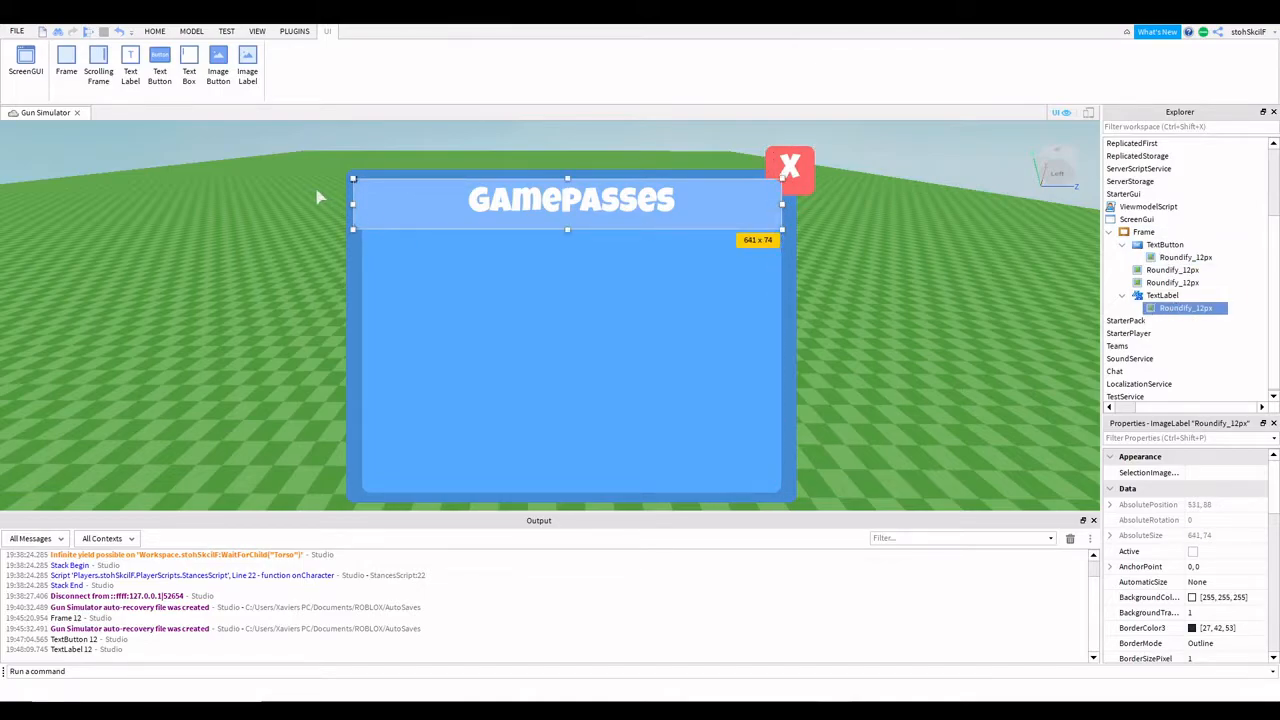
pyautogui.click(586, 162)
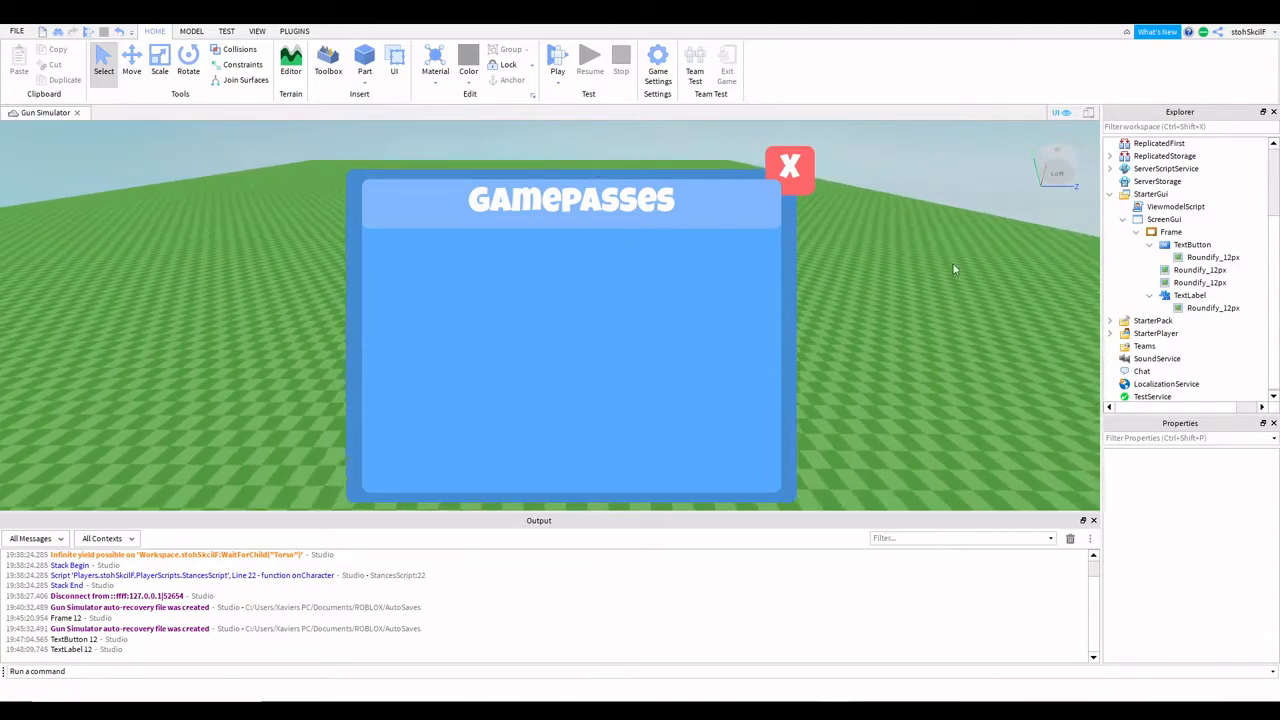
# Collapse the close button and title label in the hierarchy and insert another TextButton into the frame.
pyautogui.click(1149, 245)
pyautogui.moveTo(1147, 247); pyautogui.dragTo(1138, 300)
pyautogui.click(1144, 267)
pyautogui.click(1124, 294)
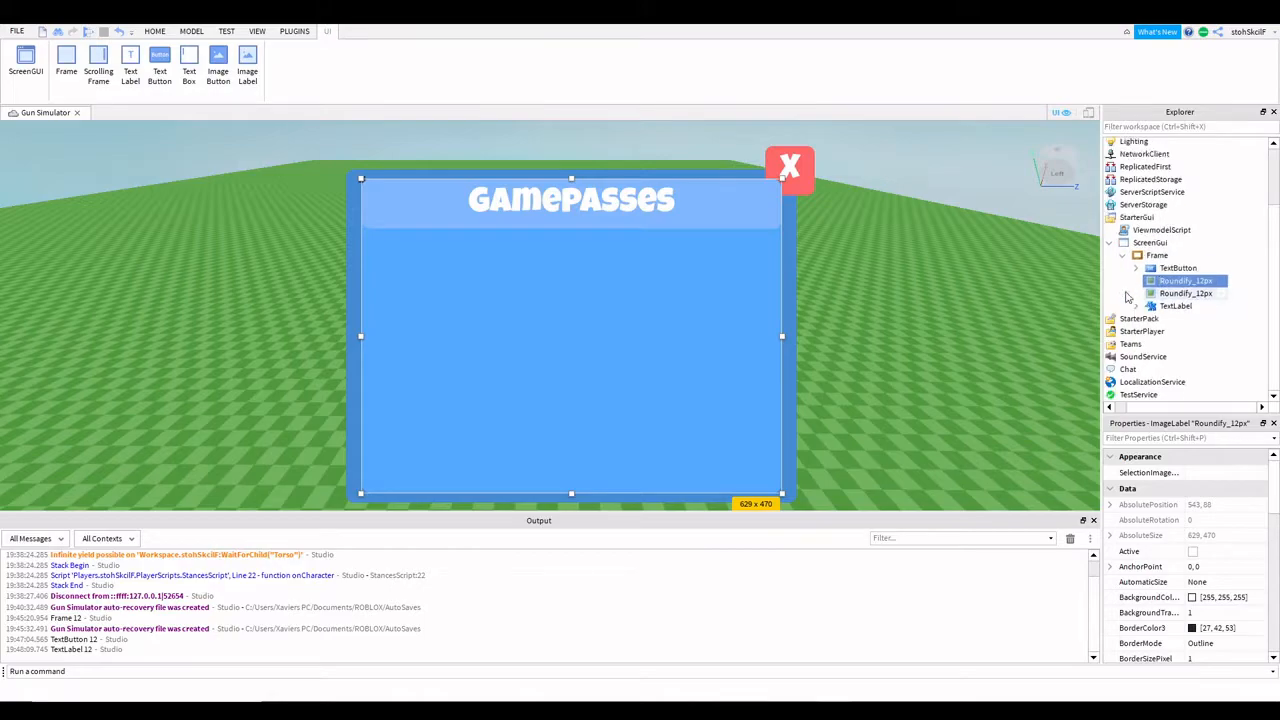
pyautogui.click(1162, 268)
pyautogui.click(1177, 256)
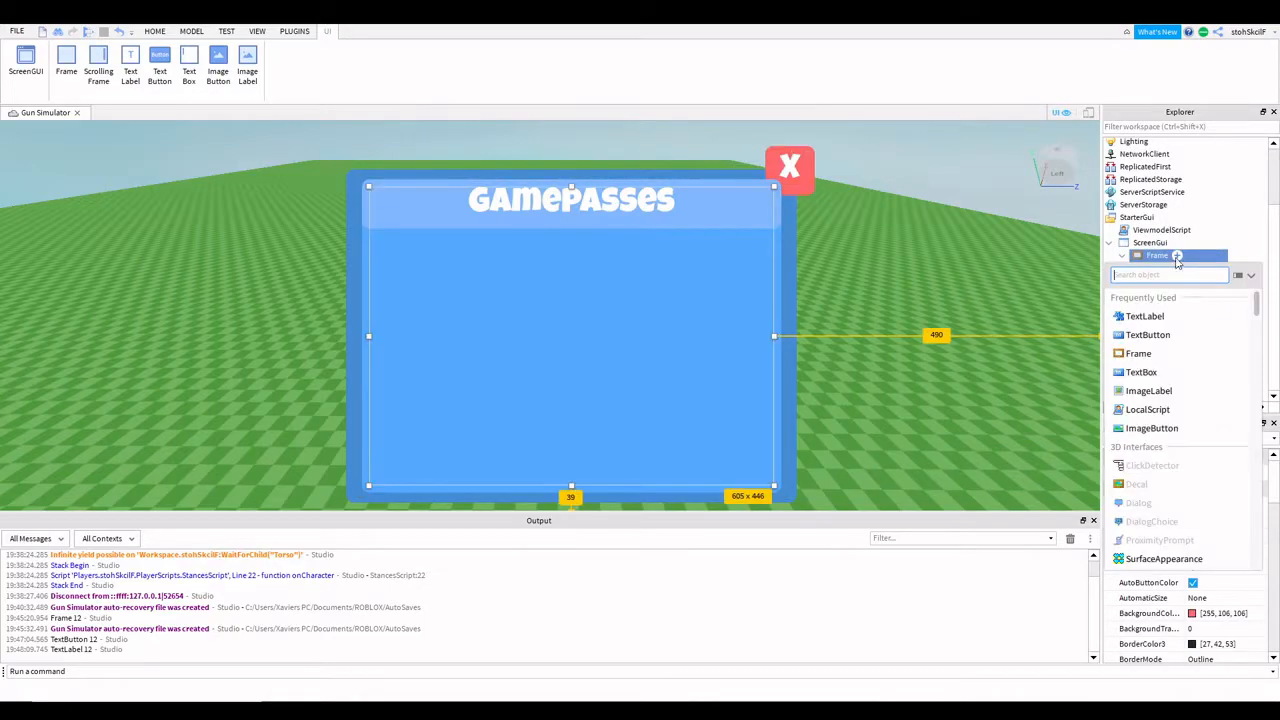
pyautogui.click(1153, 336)
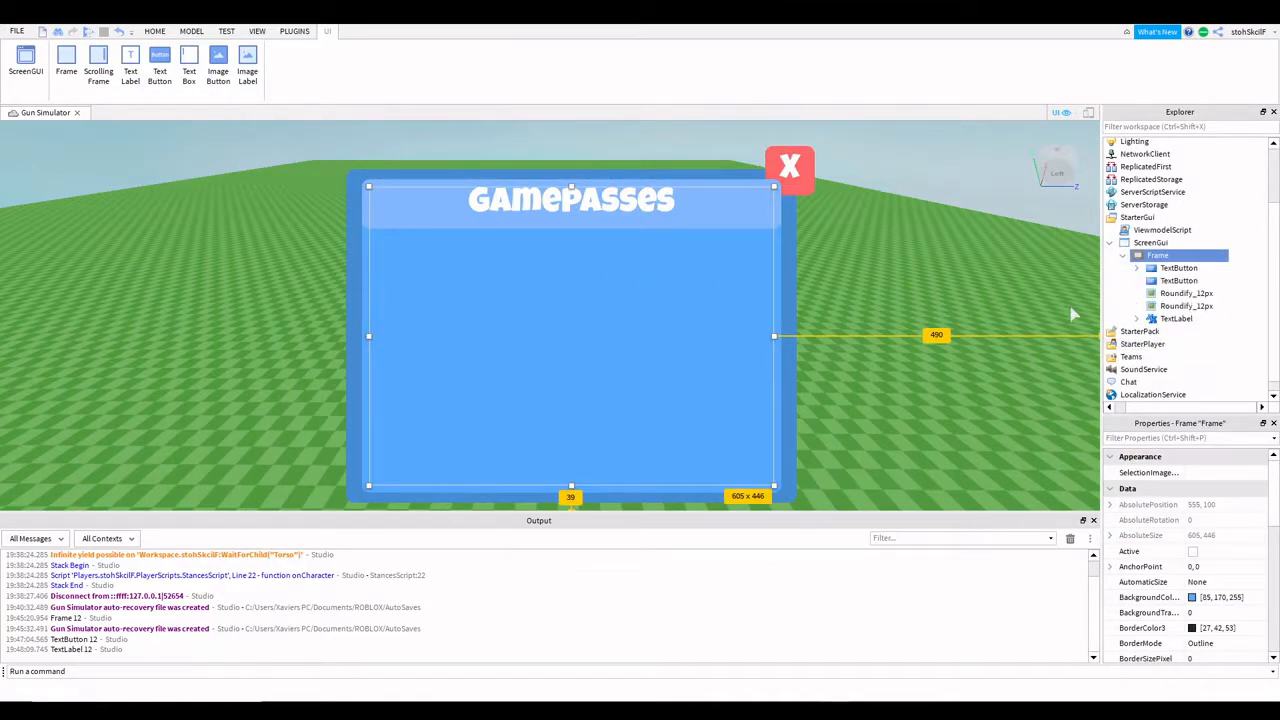
# Set the new TextButton's ZIndex to 1000 and move it just below the title bar.
pyautogui.click(1170, 280)
pyautogui.scroll(-3, 1205, 612)
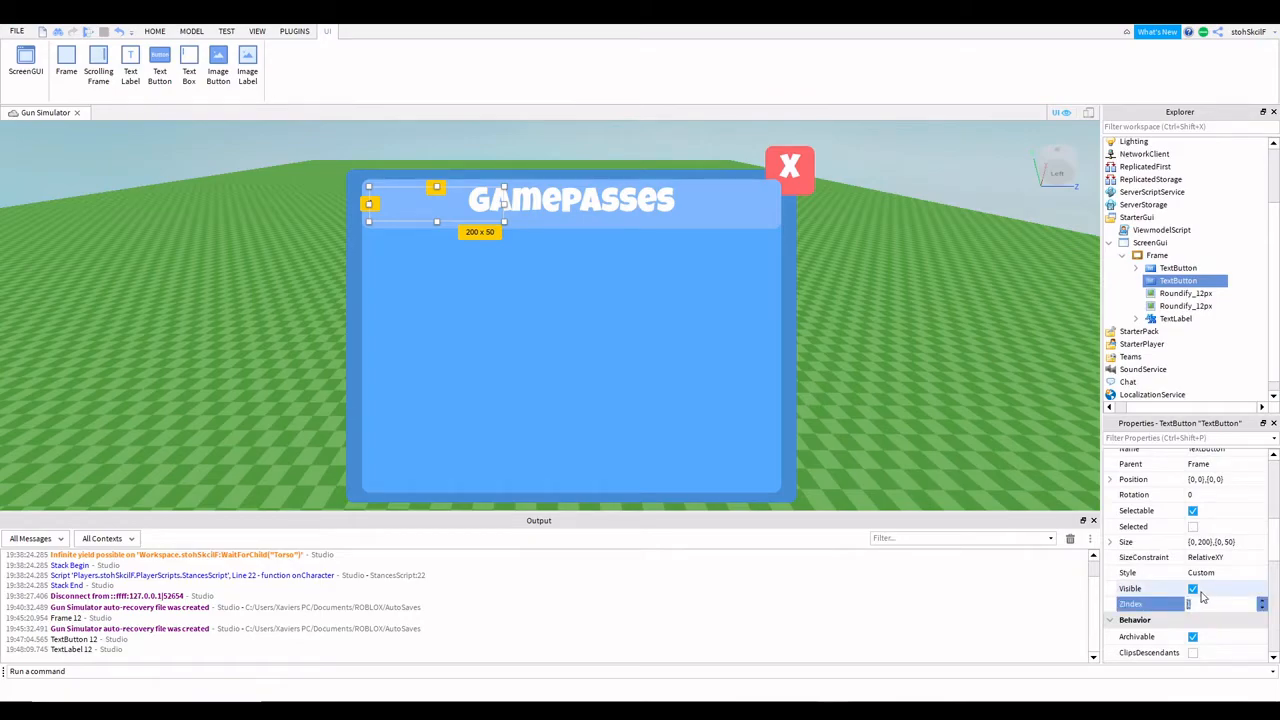
pyautogui.press('Return')
pyautogui.moveTo(450, 203); pyautogui.dragTo(450, 256)
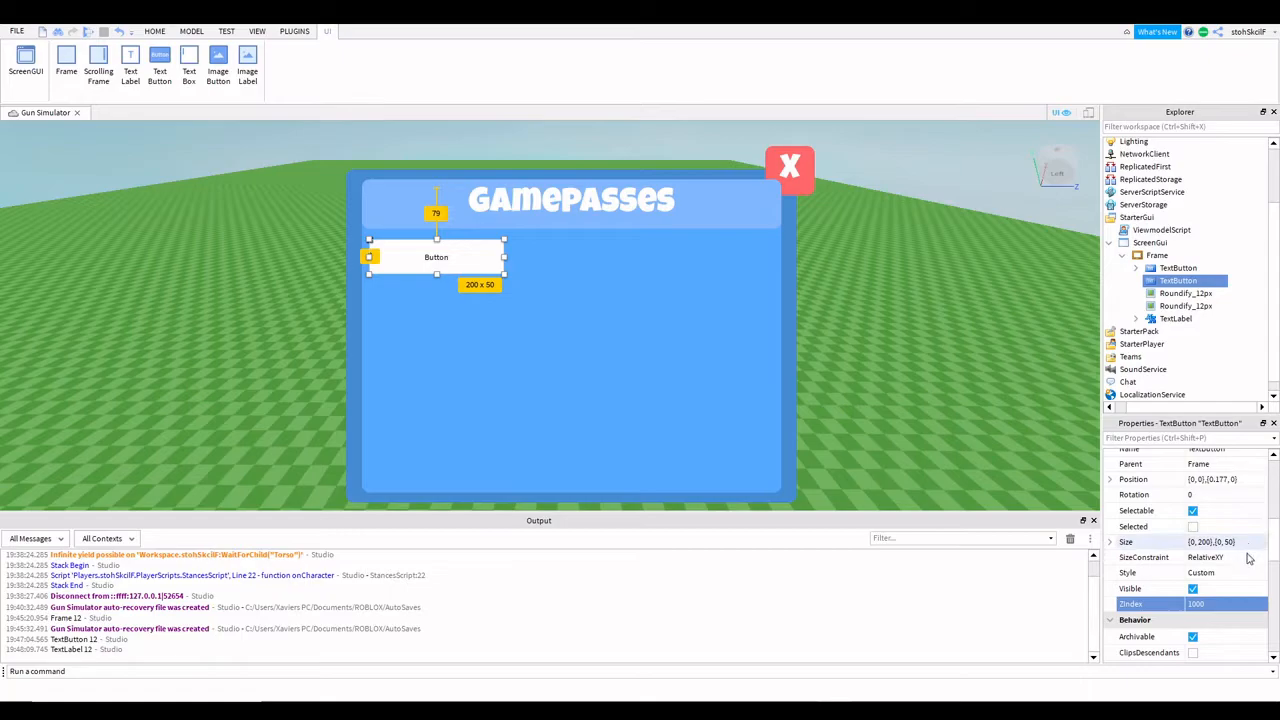
# Try a 70 x 70 pixel size on the new button and settle on 100 x 100 pixels.
pyautogui.scroll(-3, 1240, 570)
pyautogui.scroll(-3, 1241, 572)
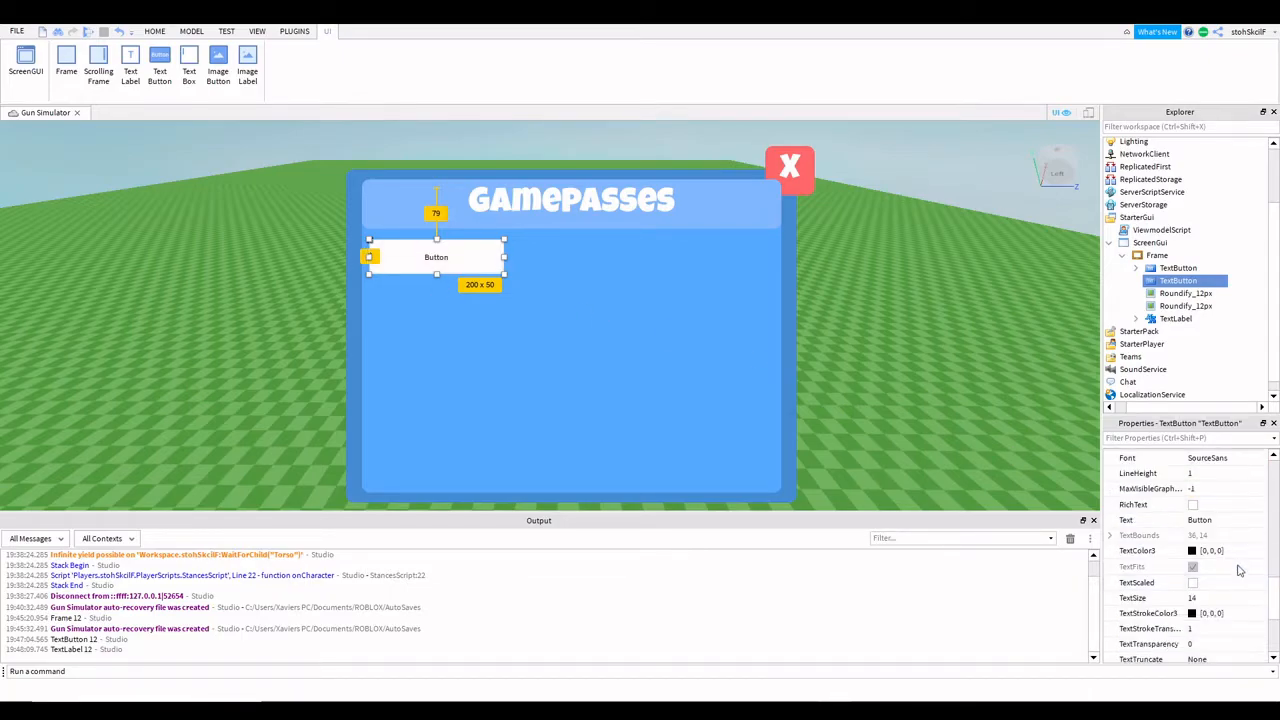
pyautogui.scroll(5, 1220, 505)
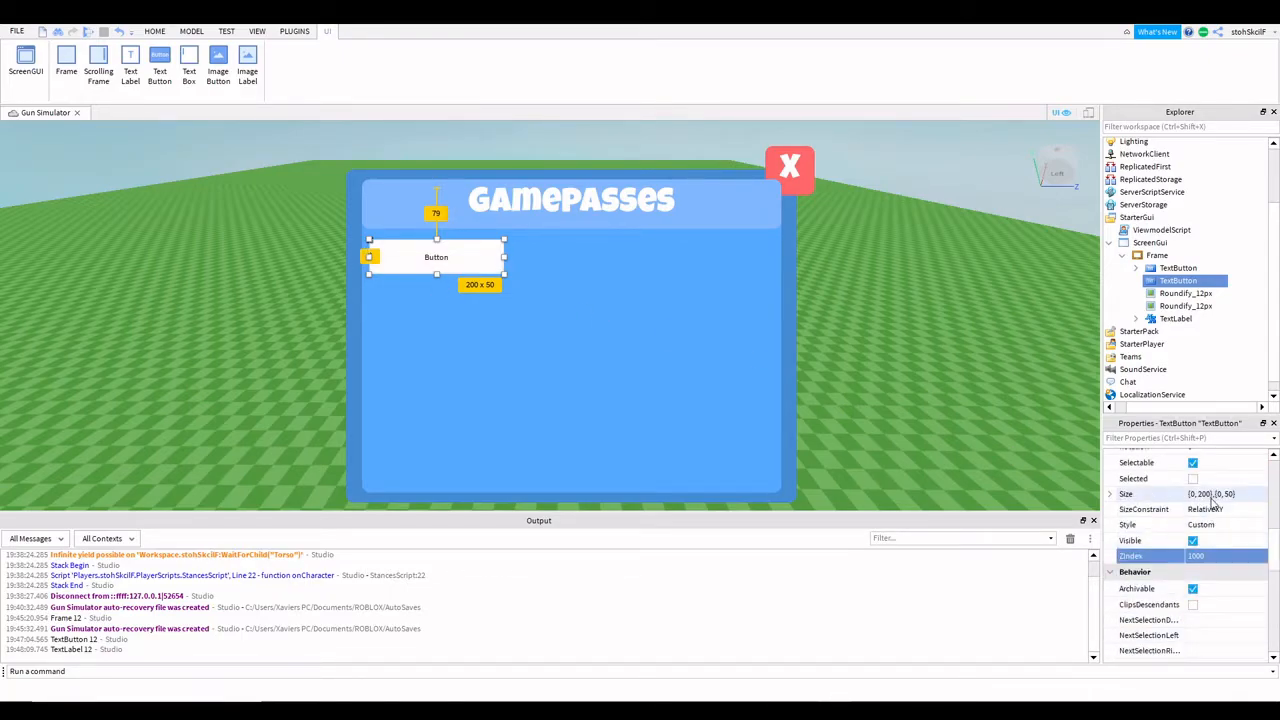
pyautogui.click(1213, 494)
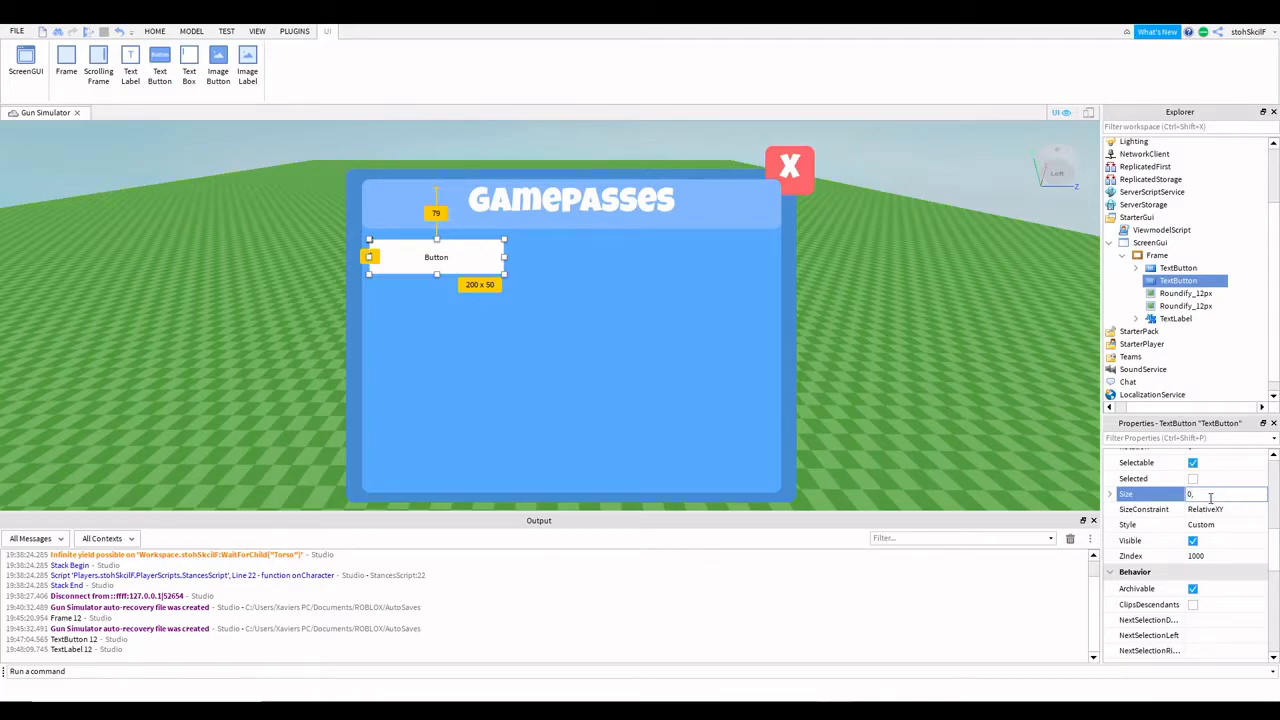
pyautogui.write('0, 70},{0, 70')
pyautogui.press('Return')
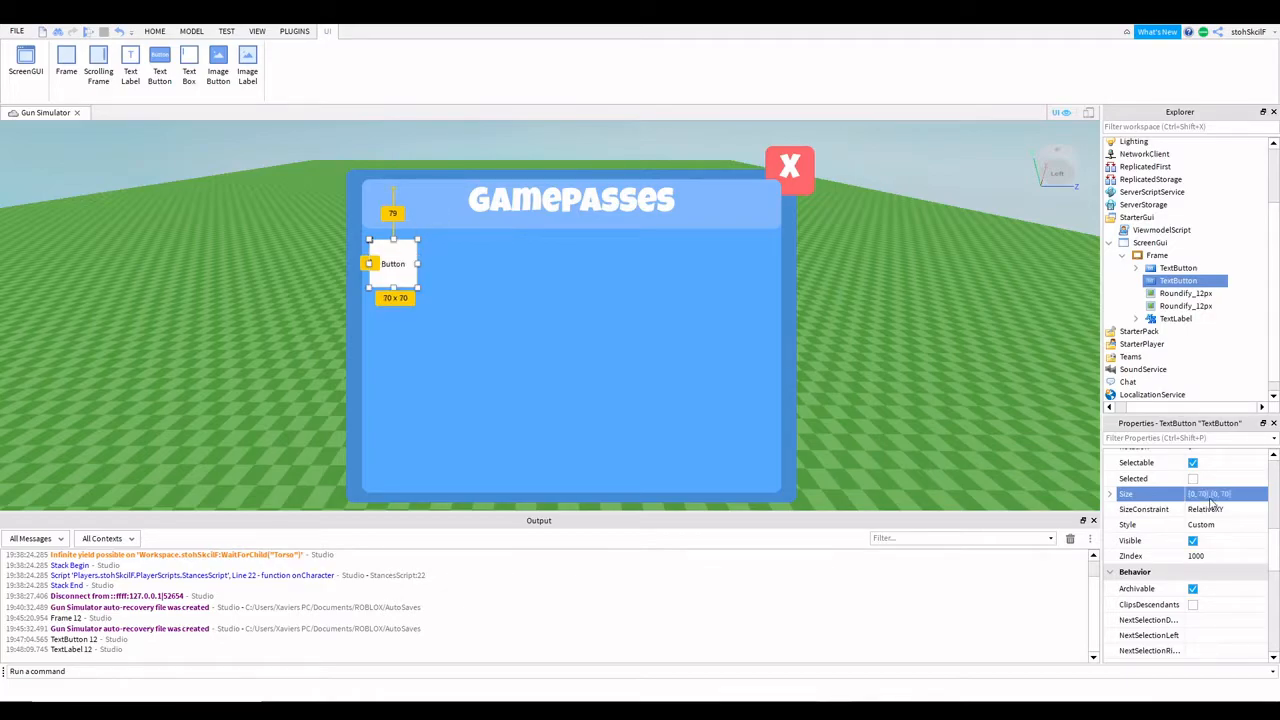
pyautogui.click(1224, 495)
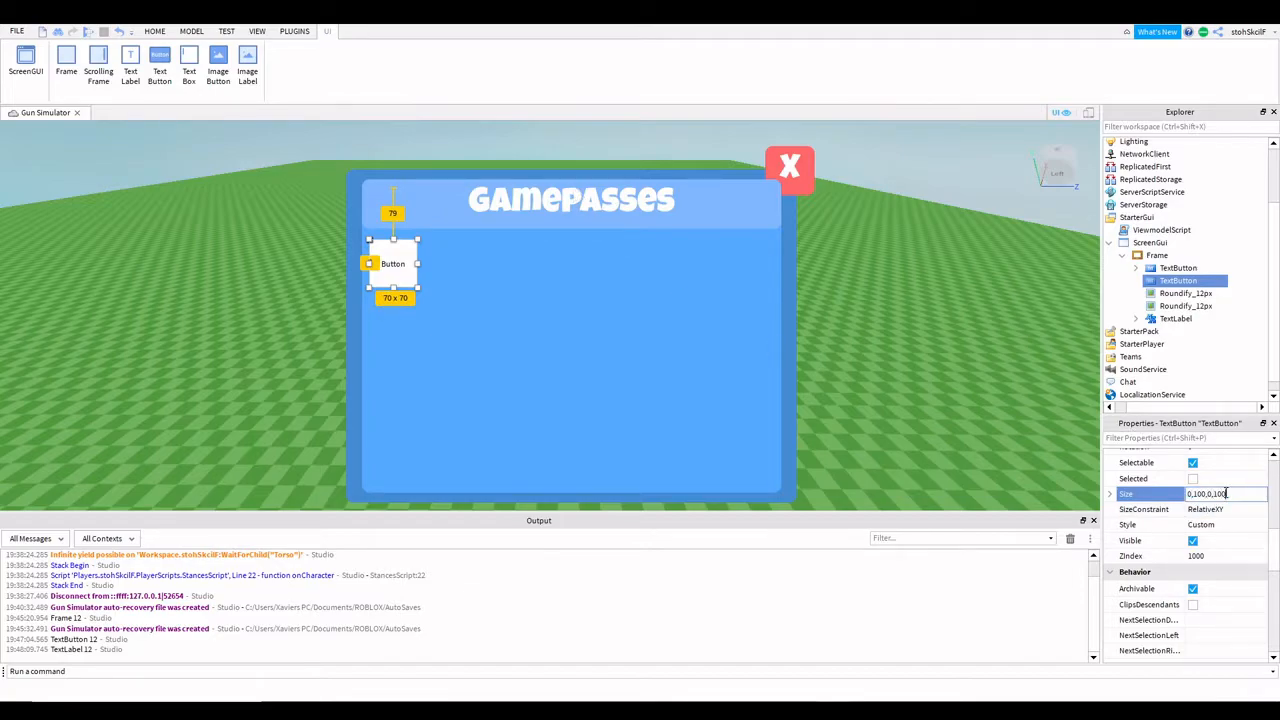
pyautogui.press('Return')
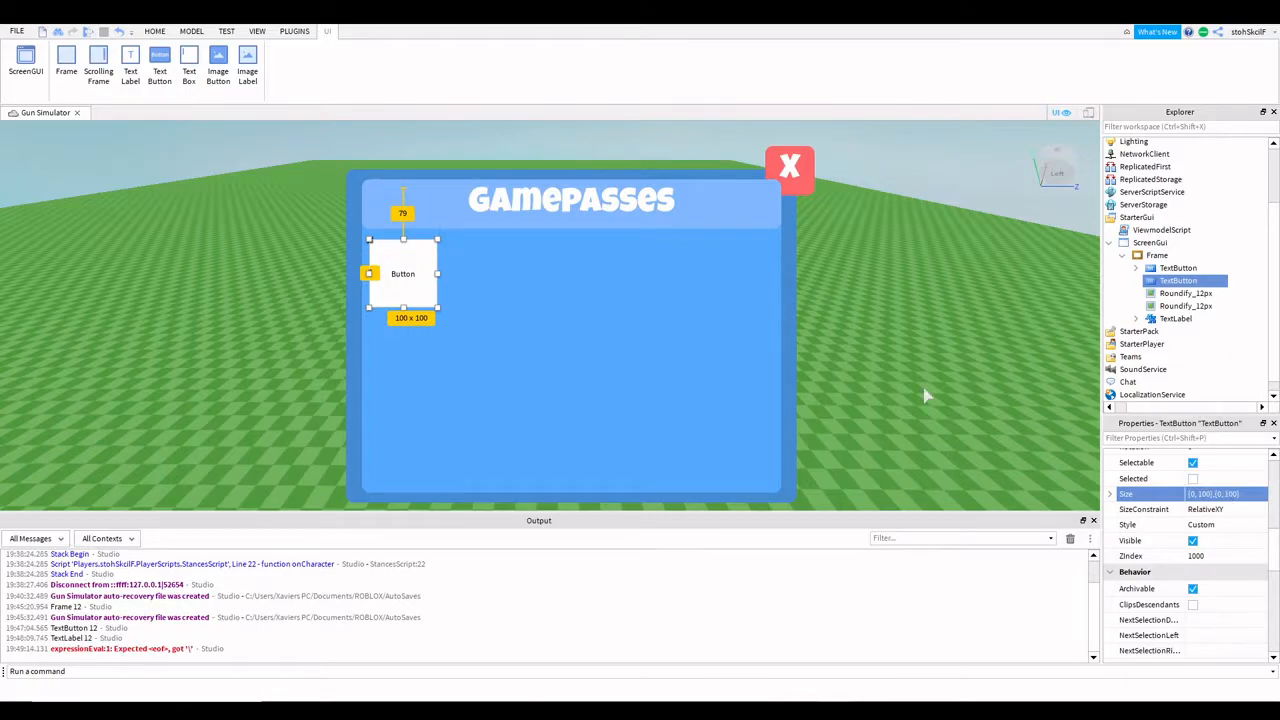
# Set the new button's text to 2X speed.
pyautogui.scroll(-4, 1248, 540)
pyautogui.click(1233, 509)
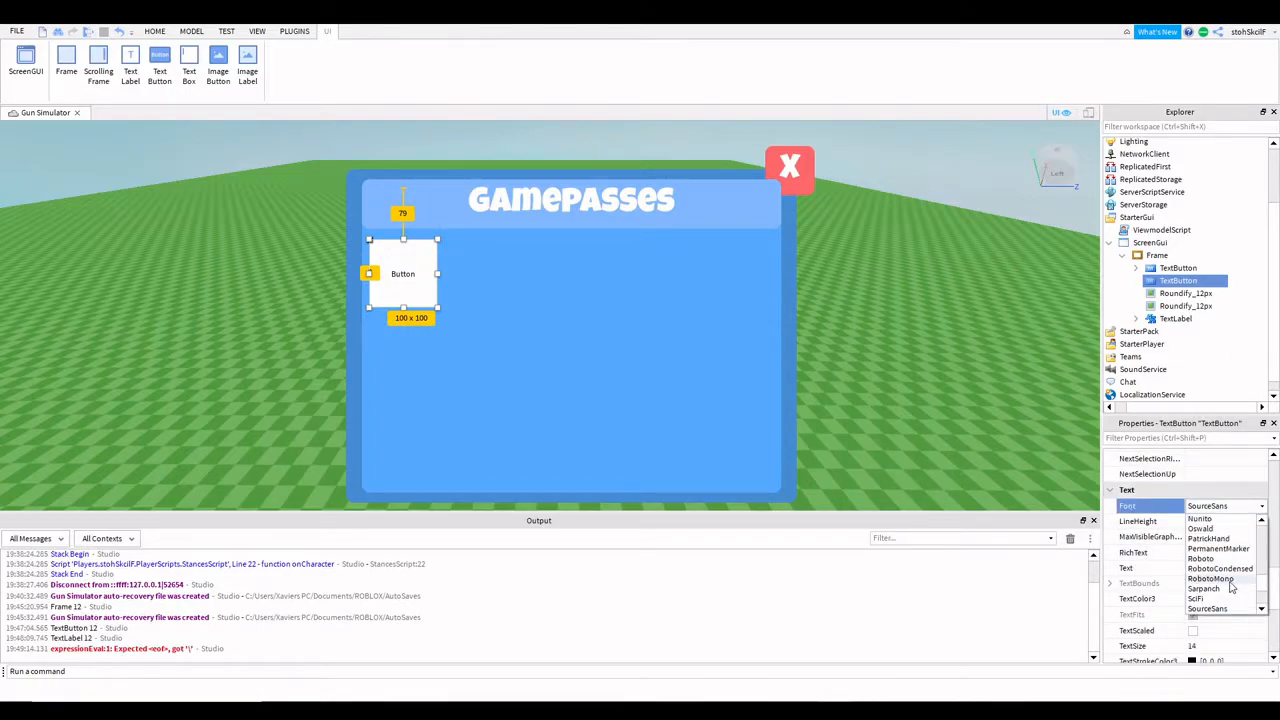
pyautogui.click(1224, 506)
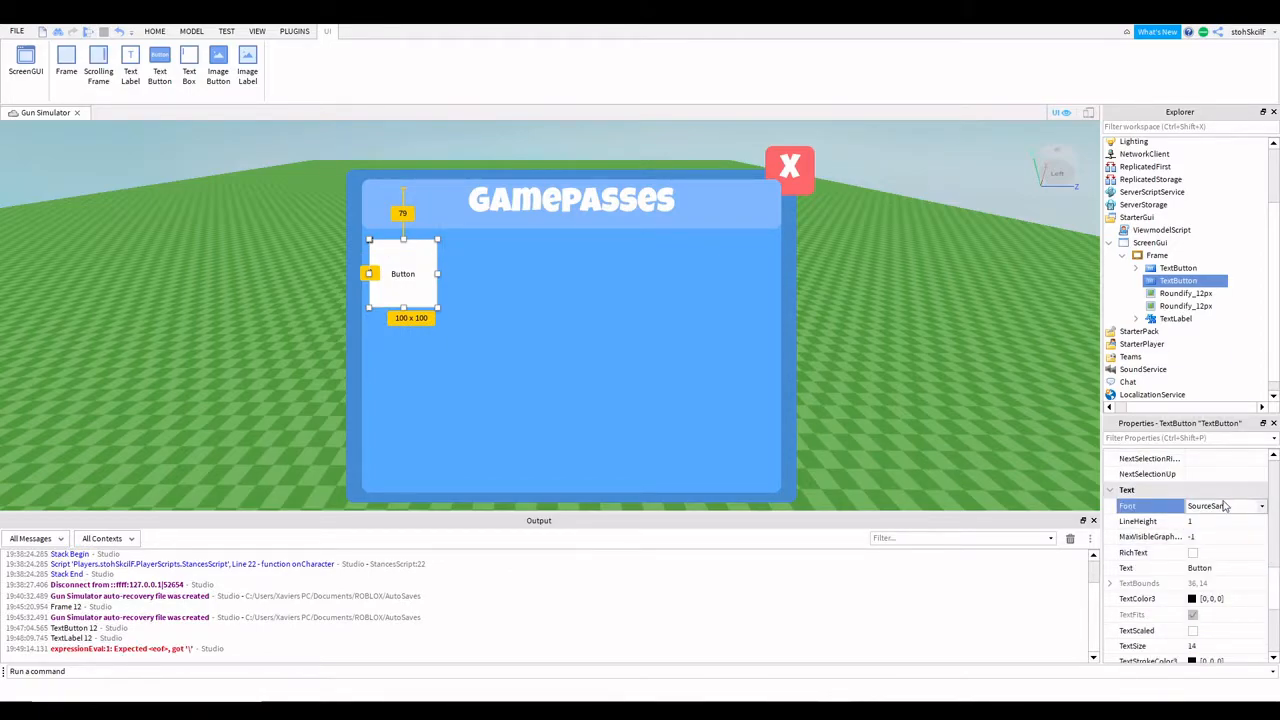
pyautogui.scroll(-3, 1203, 473)
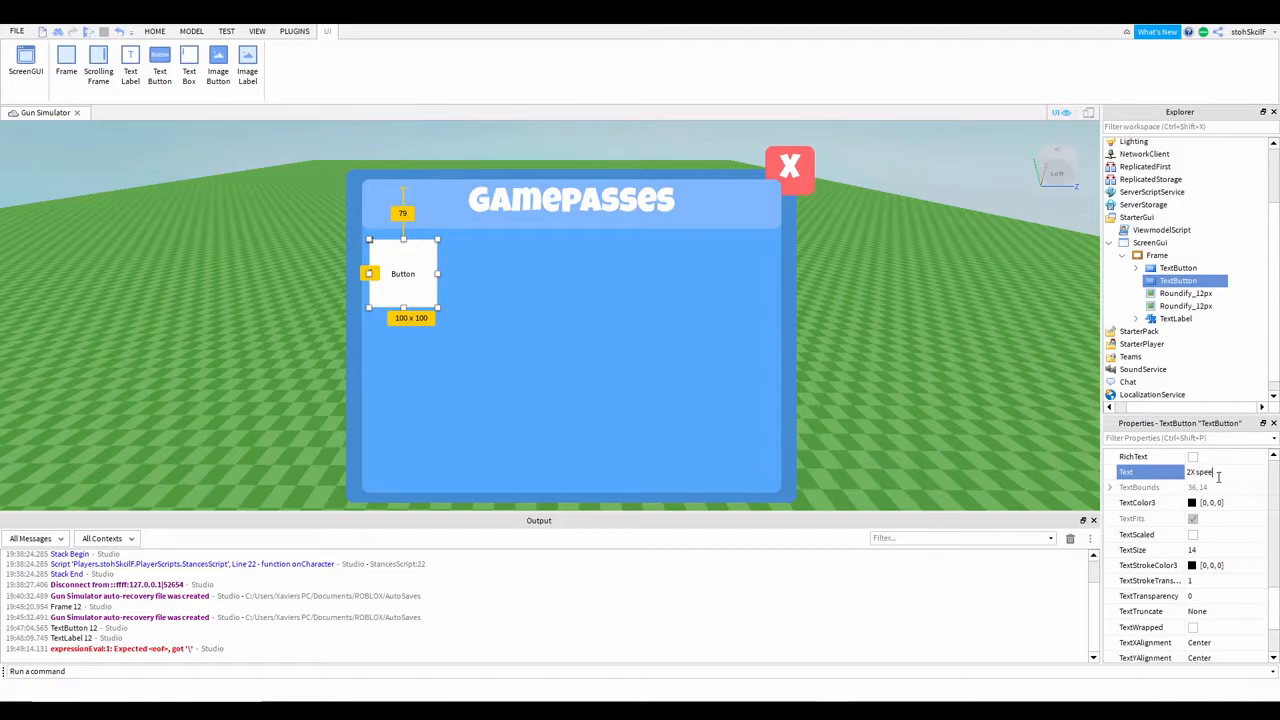
pyautogui.scroll(1, 1215, 517)
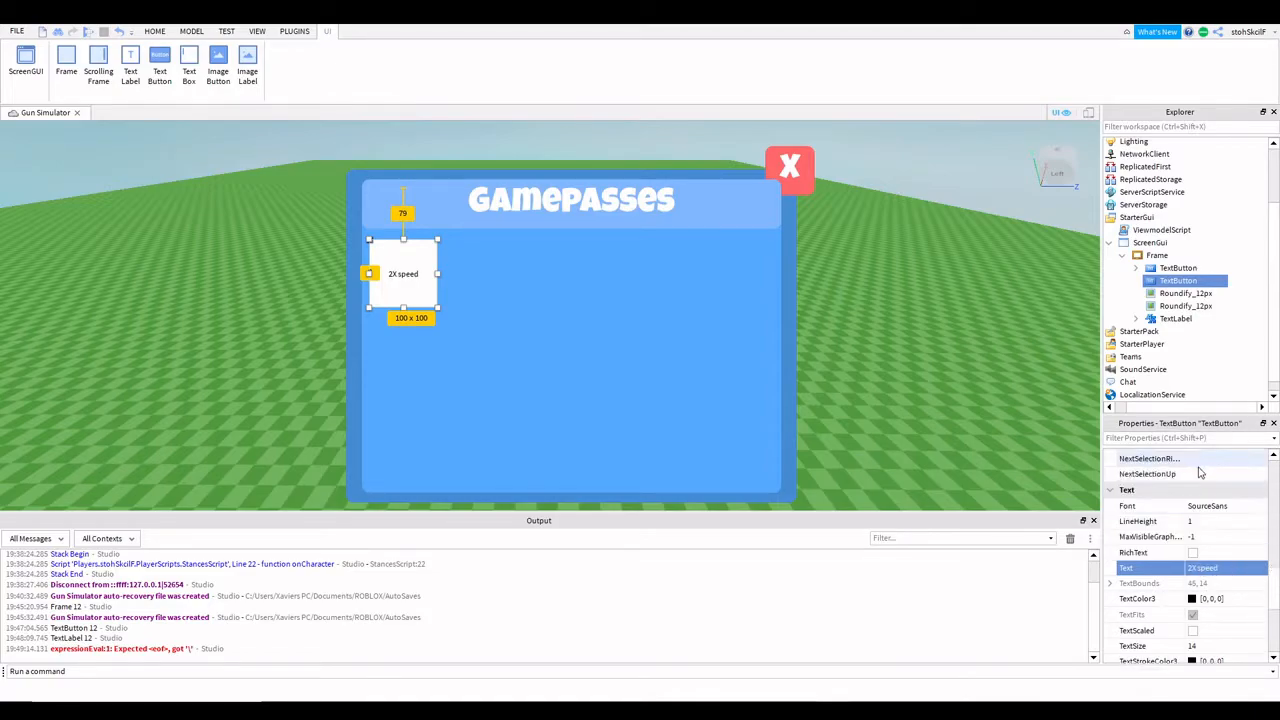
# Change the 2X speed button's font to LuckiestGuy.
pyautogui.click(1210, 506)
pyautogui.scroll(4, 1217, 567)
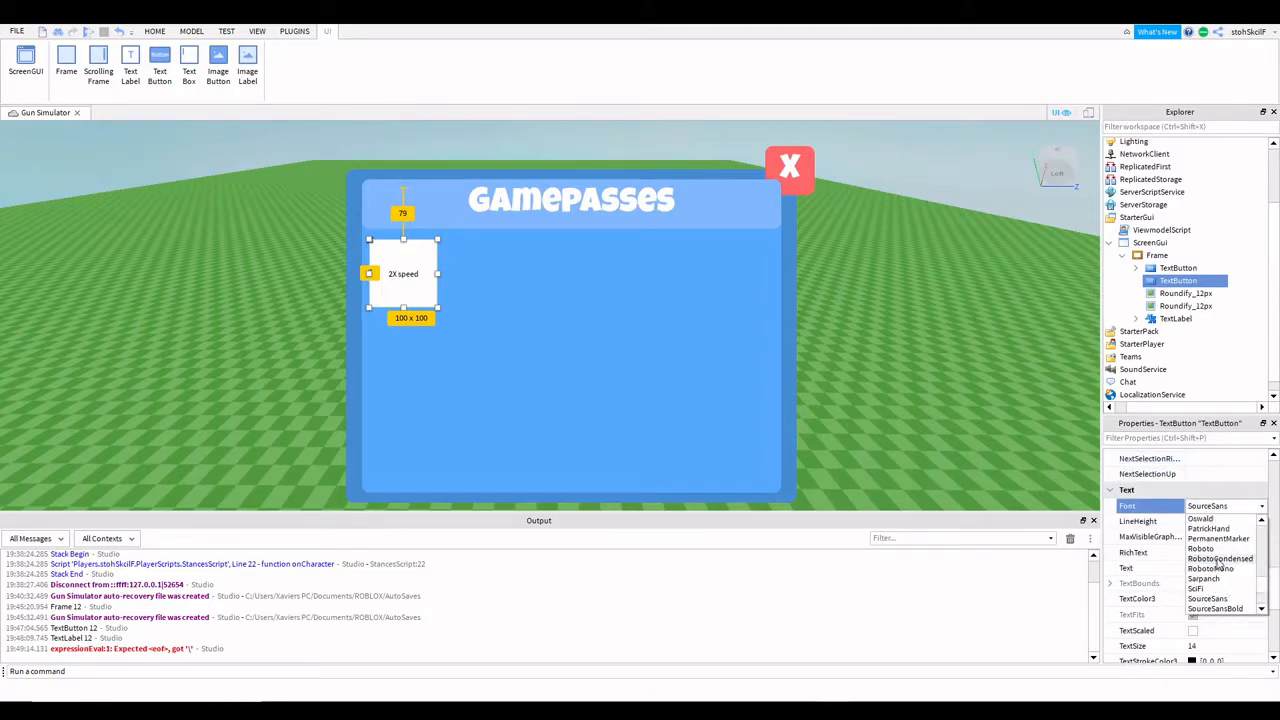
pyautogui.scroll(2, 1220, 548)
pyautogui.click(1222, 545)
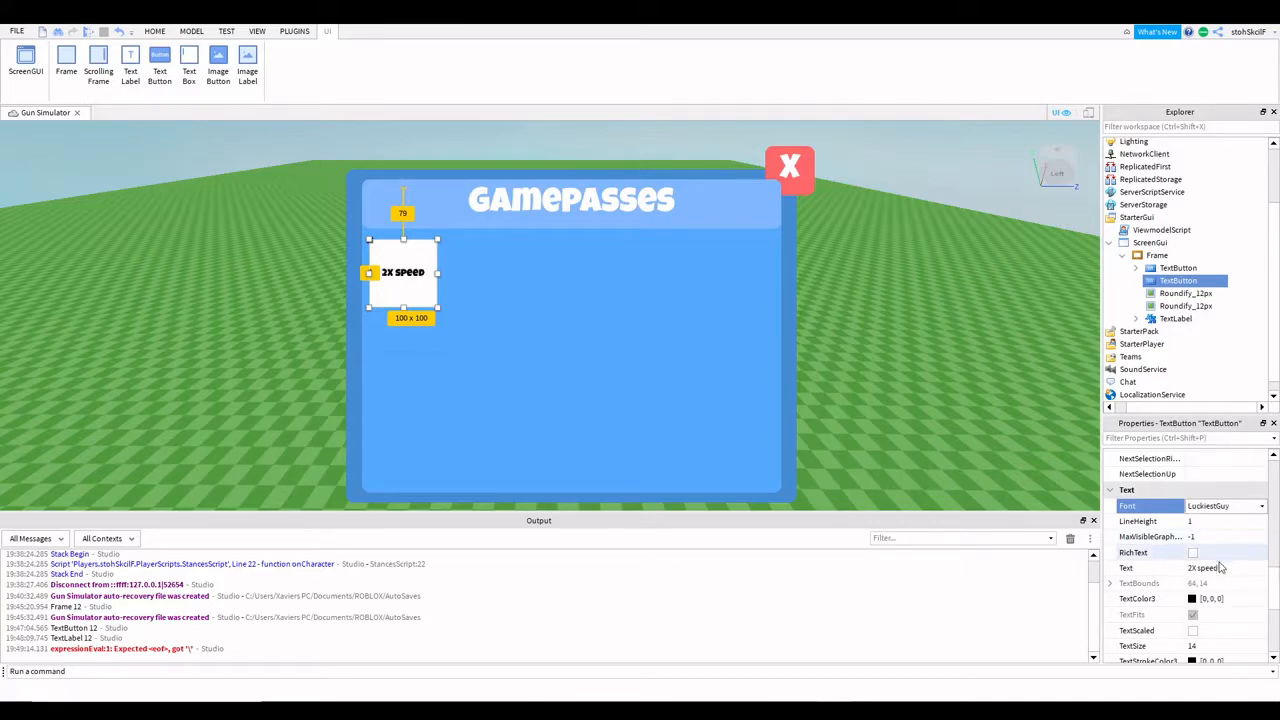
# Set the 2X speed button's background colour to light yellow (255, 255, 127).
pyautogui.scroll(5, 1205, 540)
pyautogui.scroll(3, 1205, 510)
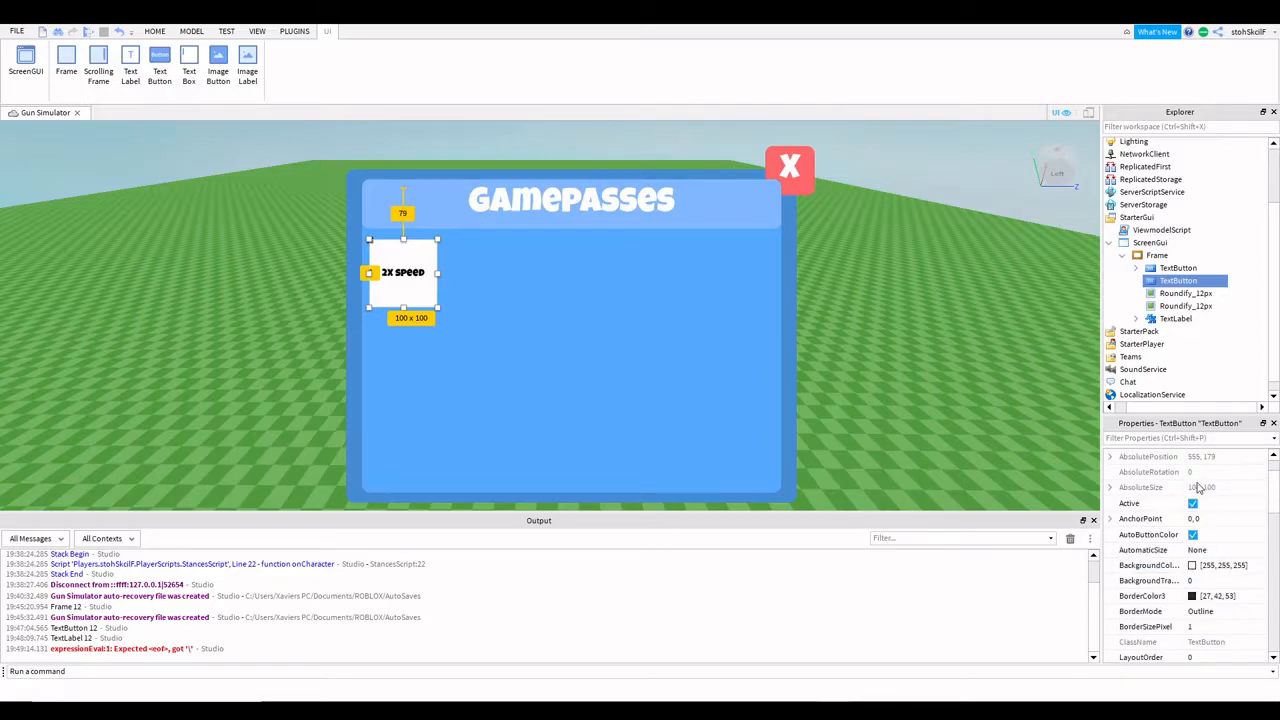
pyautogui.click(1192, 566)
pyautogui.moveTo(733, 297); pyautogui.dragTo(757, 245)
pyautogui.click(613, 323)
pyautogui.click(612, 307)
pyautogui.click(613, 323)
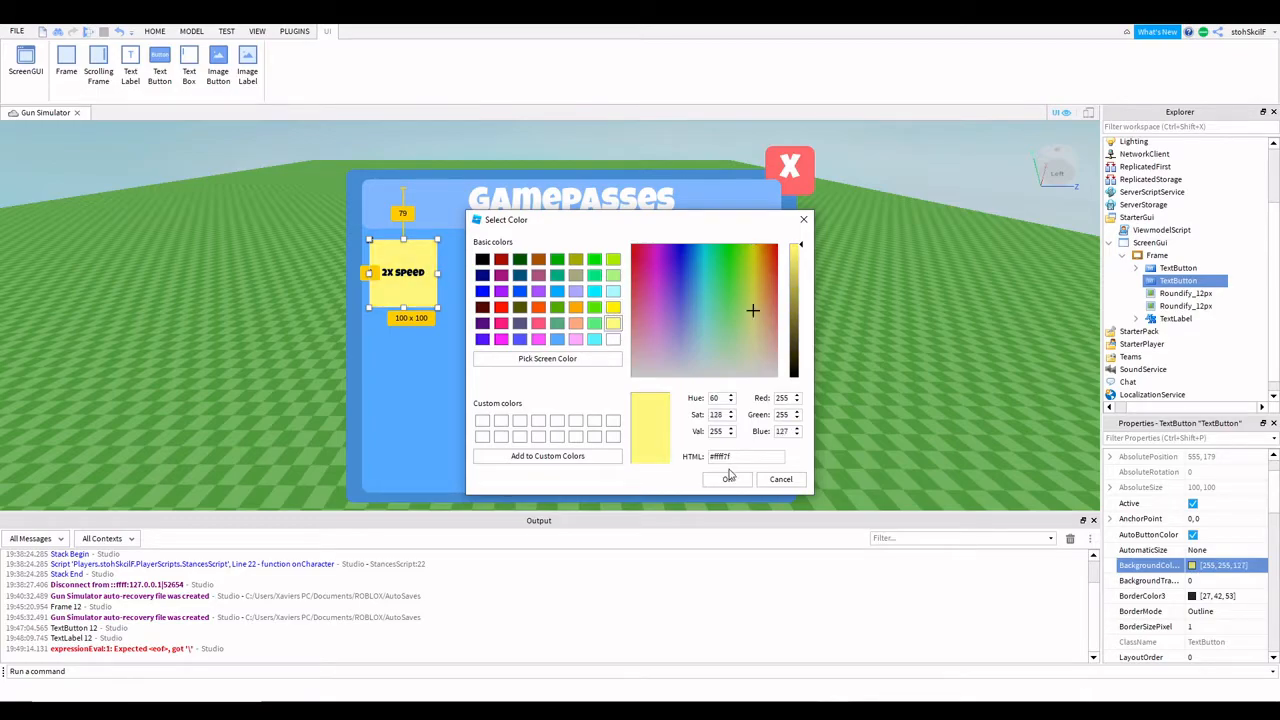
pyautogui.click(729, 478)
# Round the 2X speed button's corners with the Roundify plugin at size 12.
pyautogui.click(193, 32)
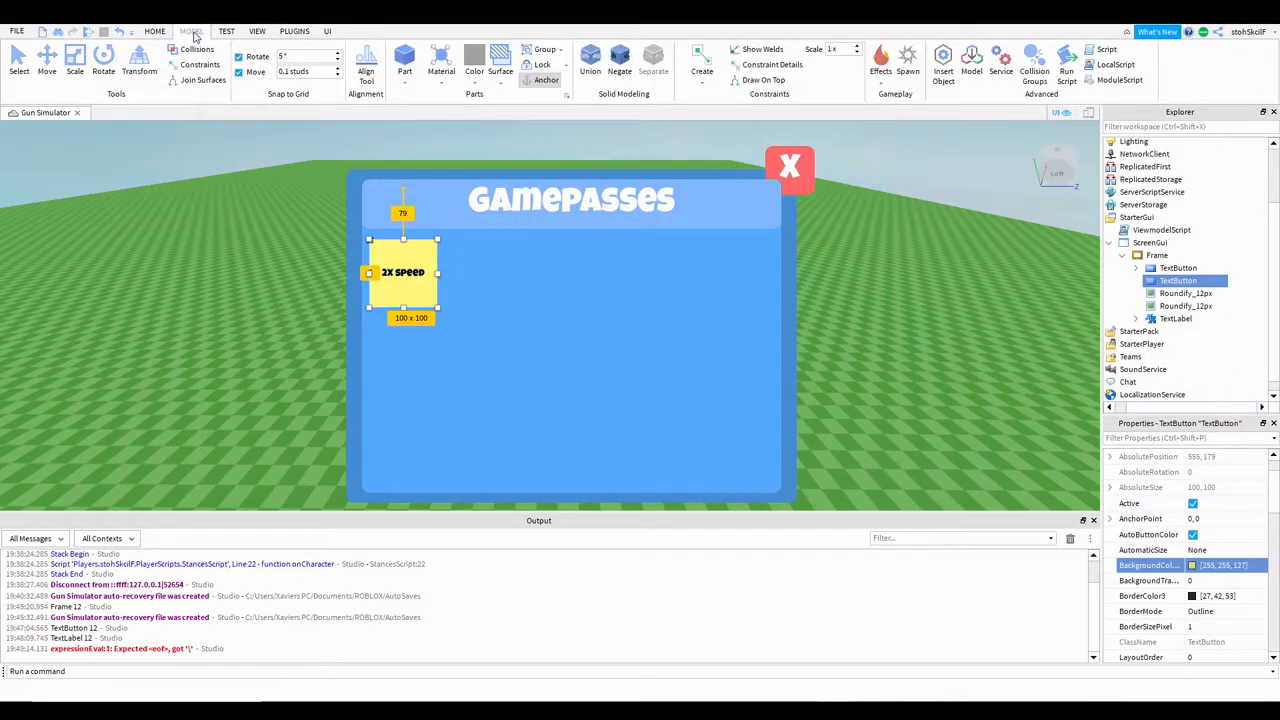
pyautogui.click(294, 31)
pyautogui.click(100, 62)
pyautogui.click(57, 111)
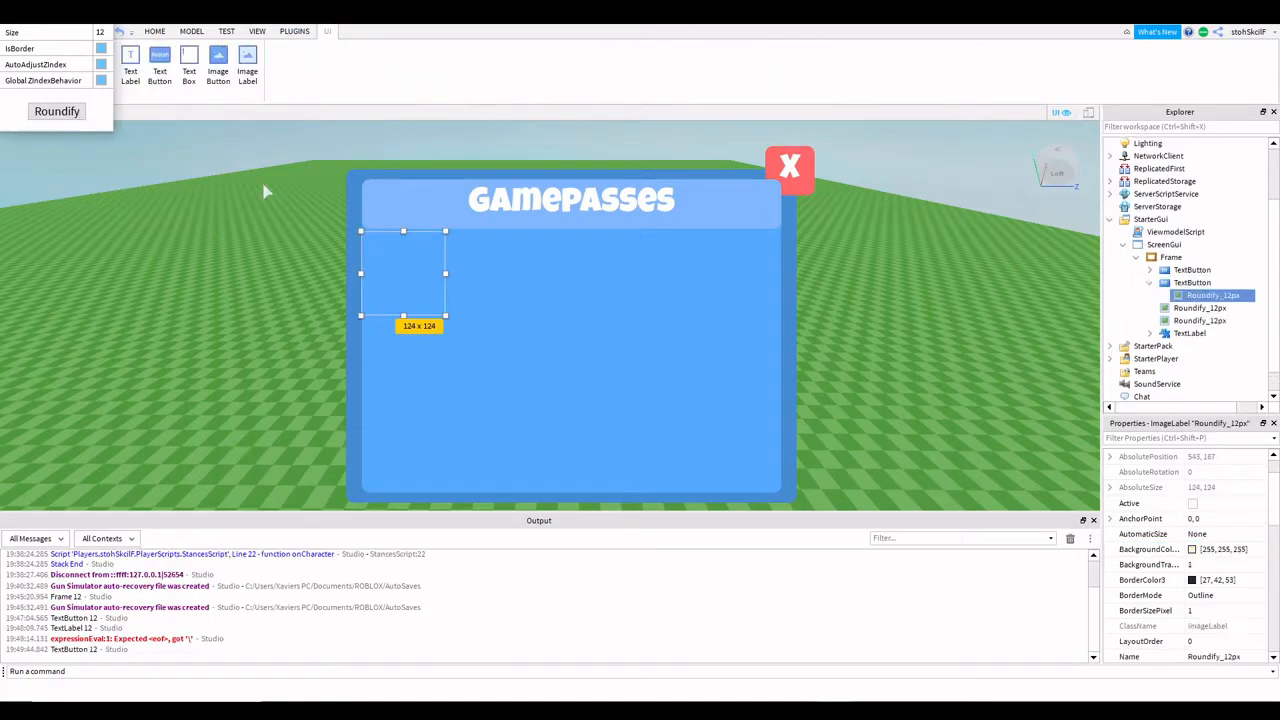
# Set the ZIndex of the 2X speed button's Roundify_12px image to 100000.
pyautogui.scroll(-10, 1192, 590)
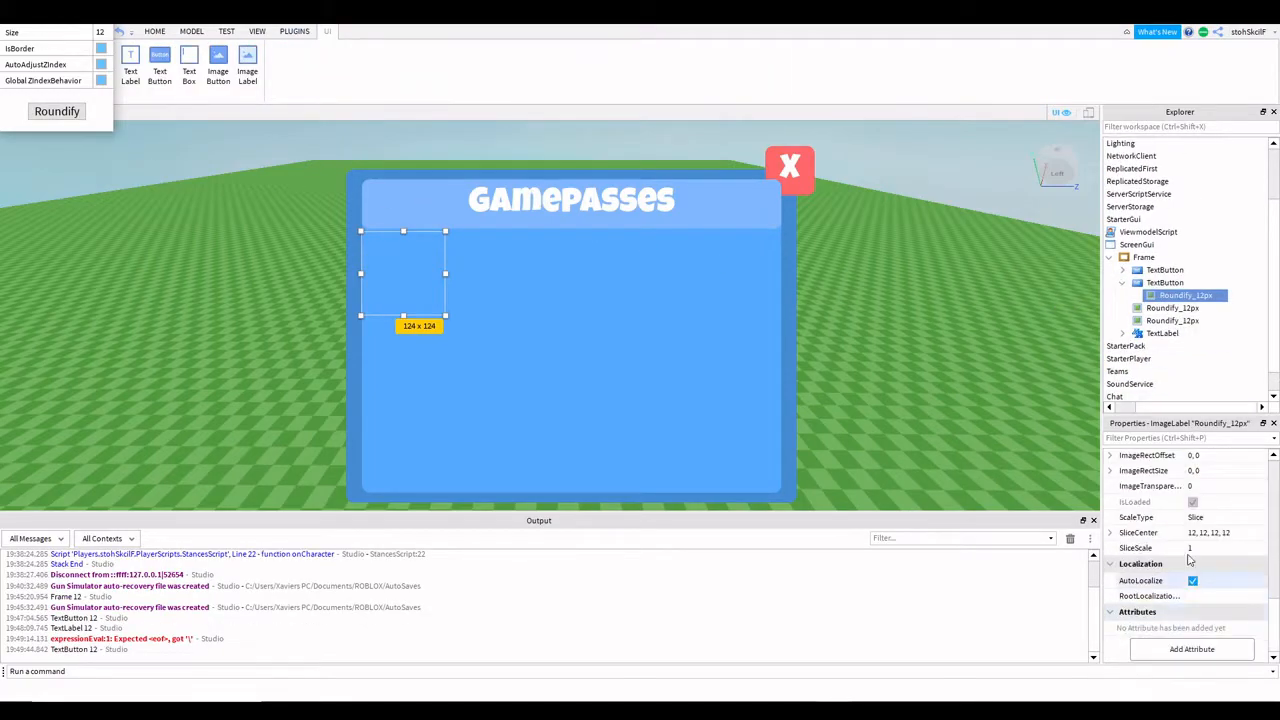
pyautogui.scroll(3, 1193, 585)
pyautogui.click(1200, 570)
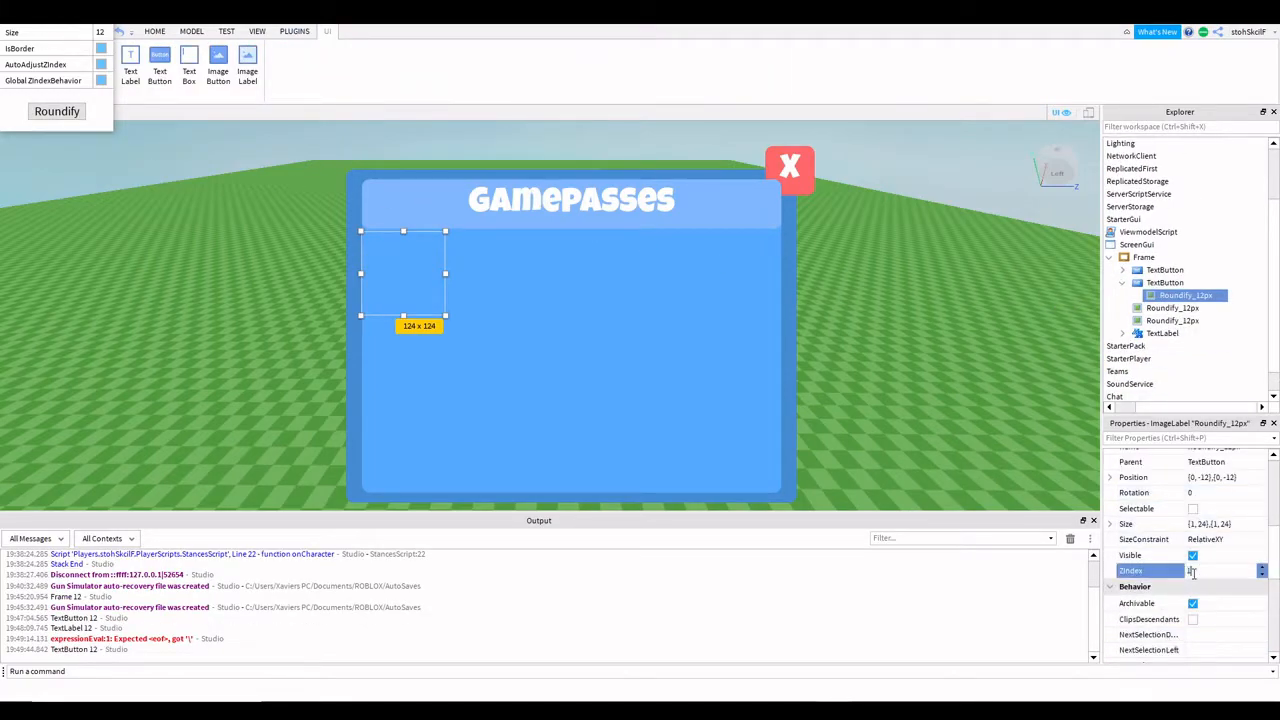
pyautogui.write('0000')
pyautogui.press('Return')
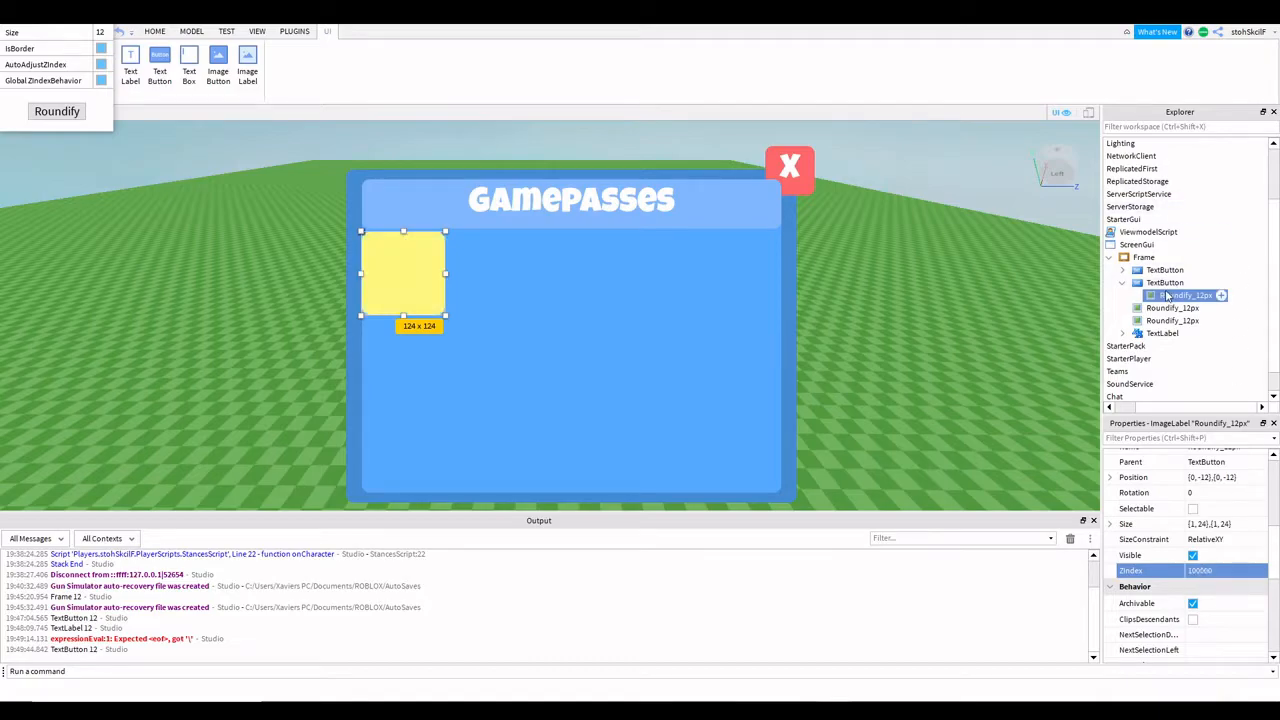
# Set the 2X speed TextButton's ZIndex to 99999999 to bring its text in front of the rounded background.
pyautogui.click(1166, 282)
pyautogui.scroll(-2, 1205, 540)
pyautogui.click(1185, 538)
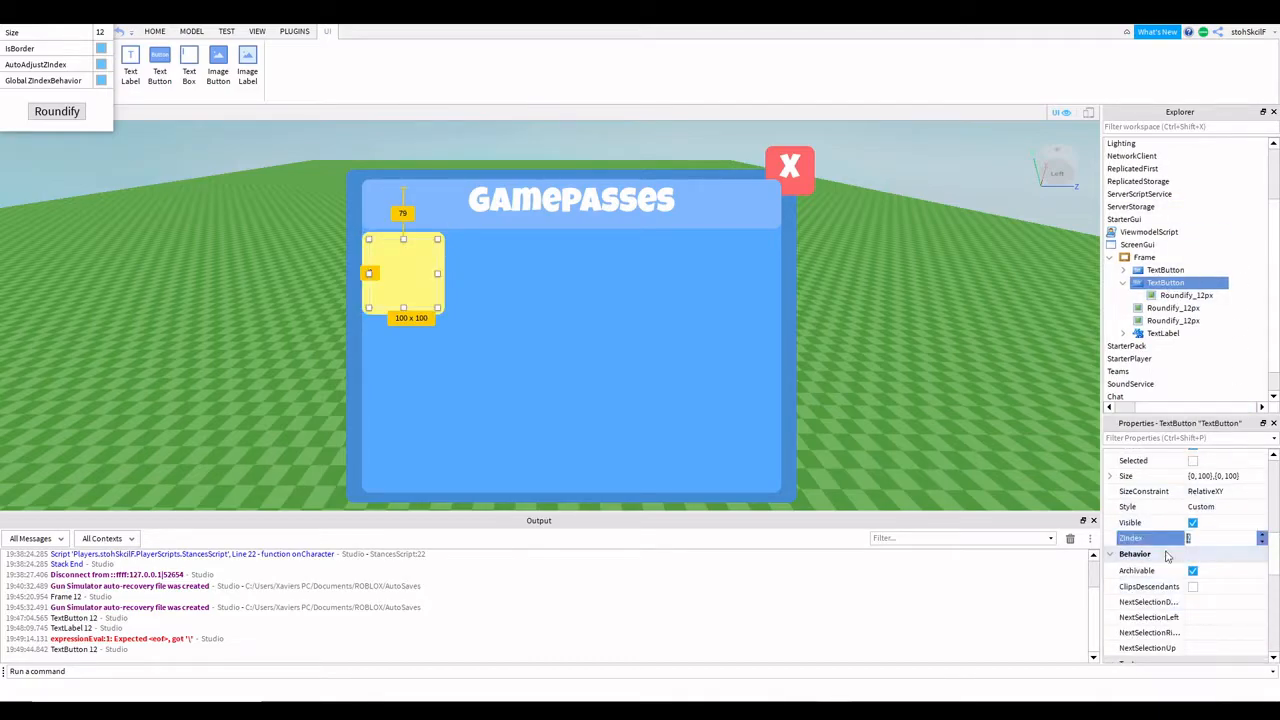
pyautogui.write('99999999')
pyautogui.press('Return')
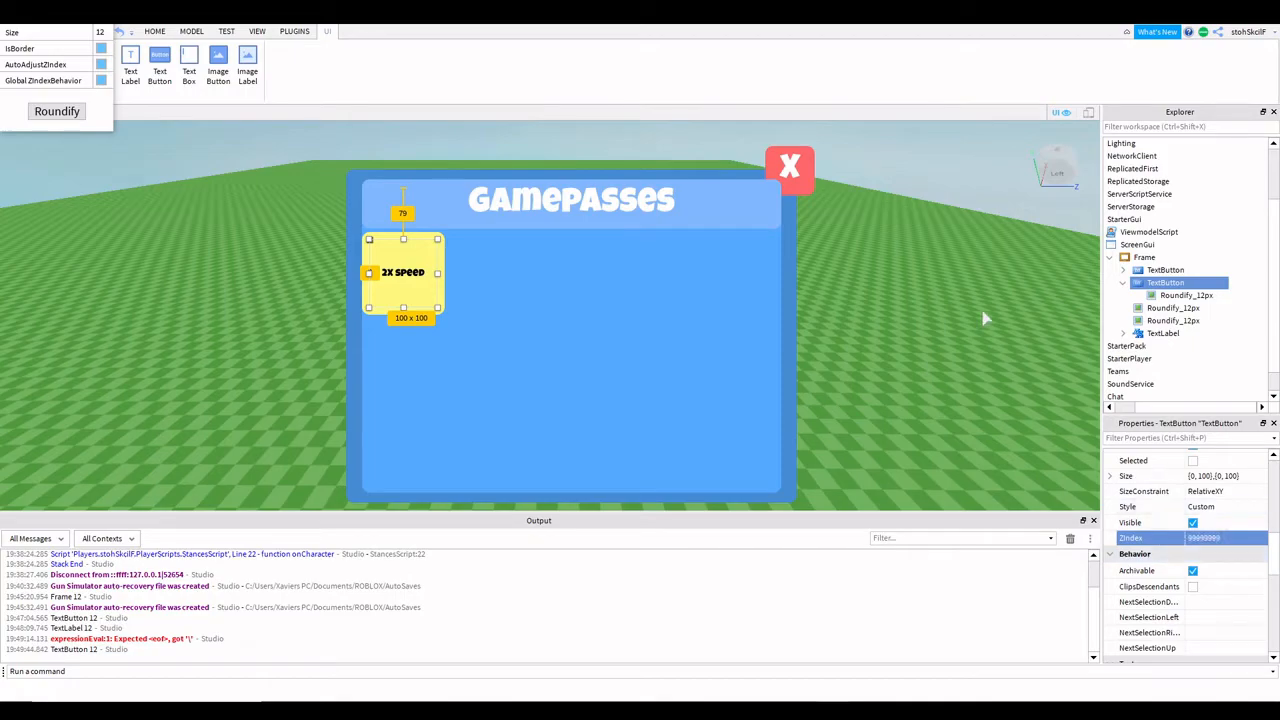
# Make the 2X speed button's text white (255, 255, 255) and scale it to fill the button.
pyautogui.scroll(-7, 1205, 513)
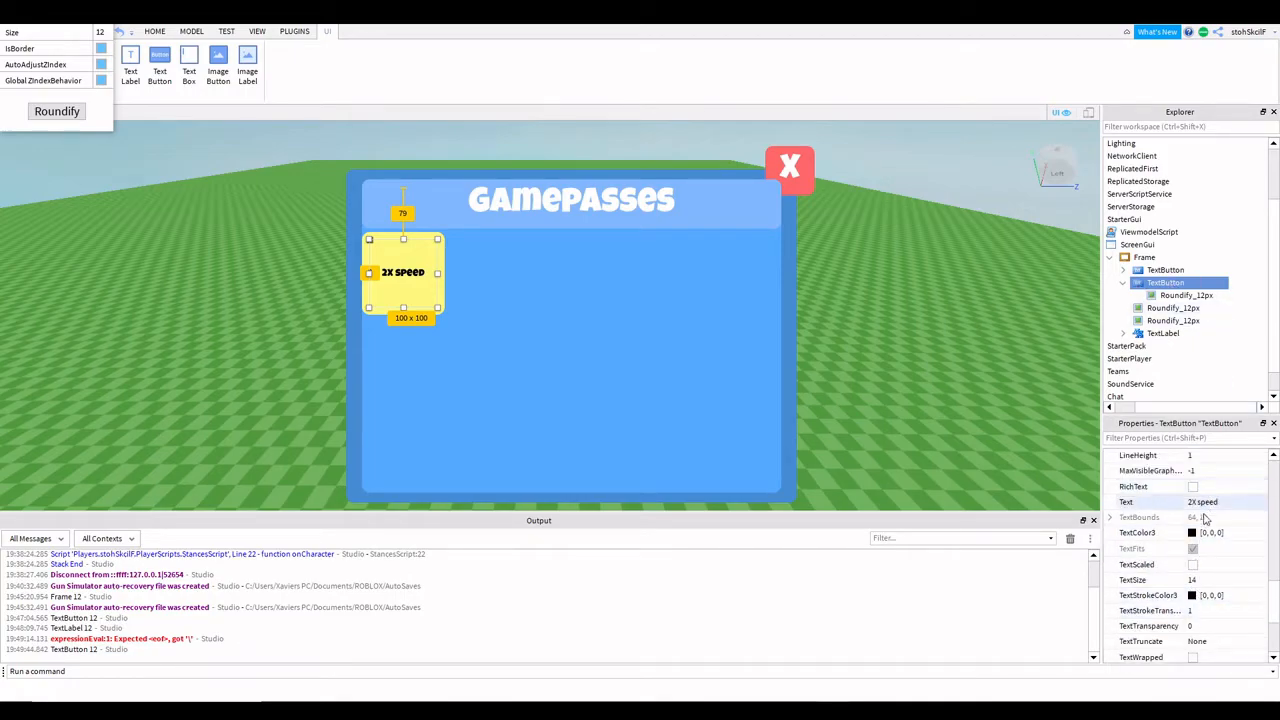
pyautogui.scroll(1, 1205, 513)
pyautogui.click(1205, 580)
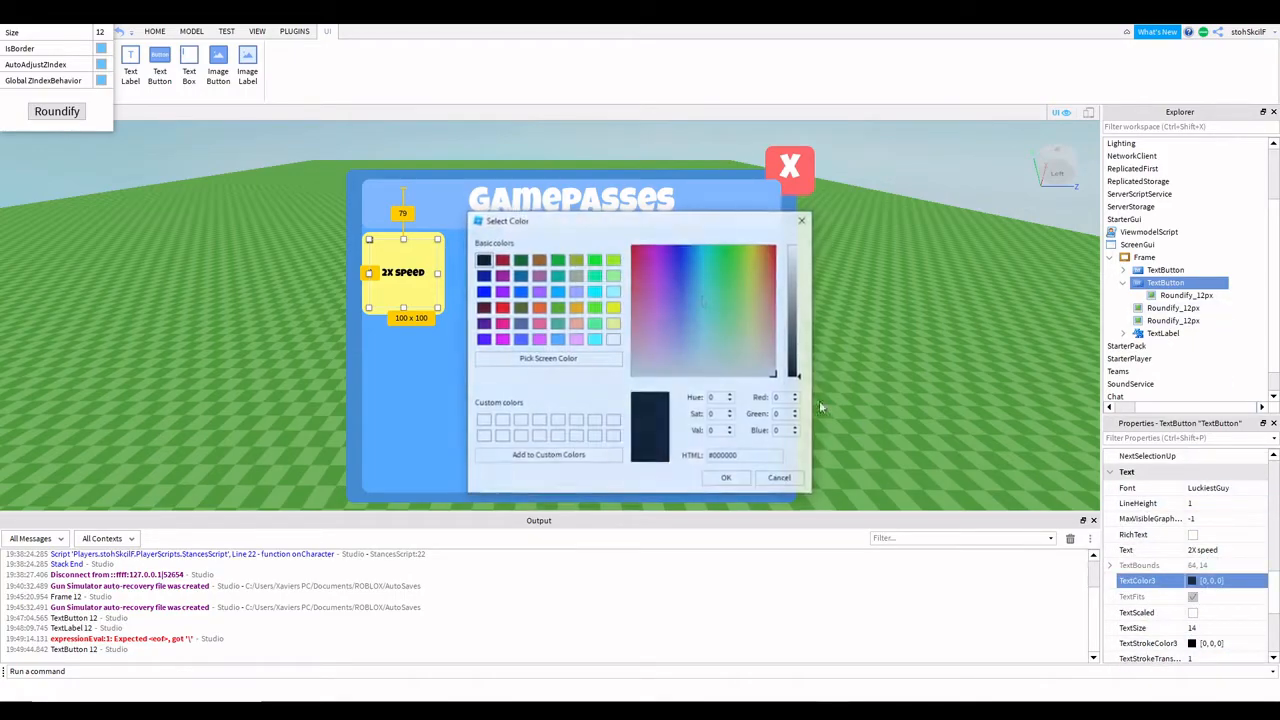
pyautogui.click(796, 247)
pyautogui.click(726, 477)
pyautogui.scroll(-1, 1197, 610)
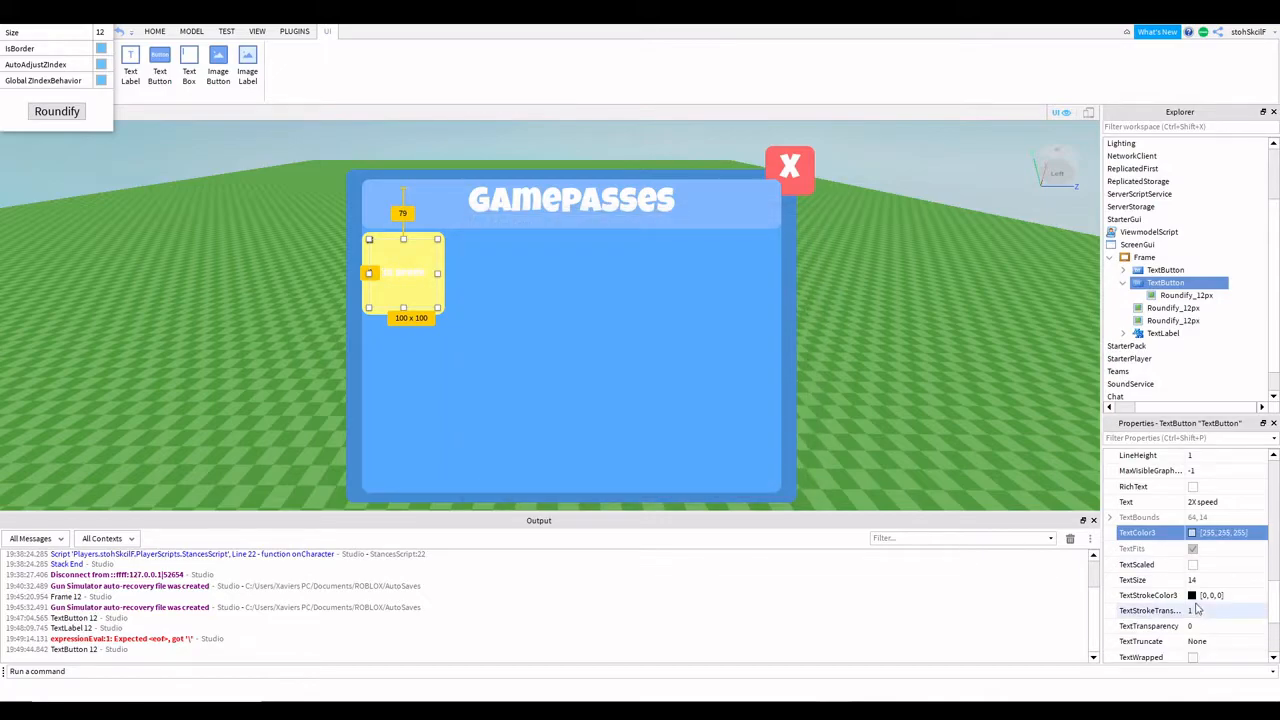
pyautogui.click(986, 281)
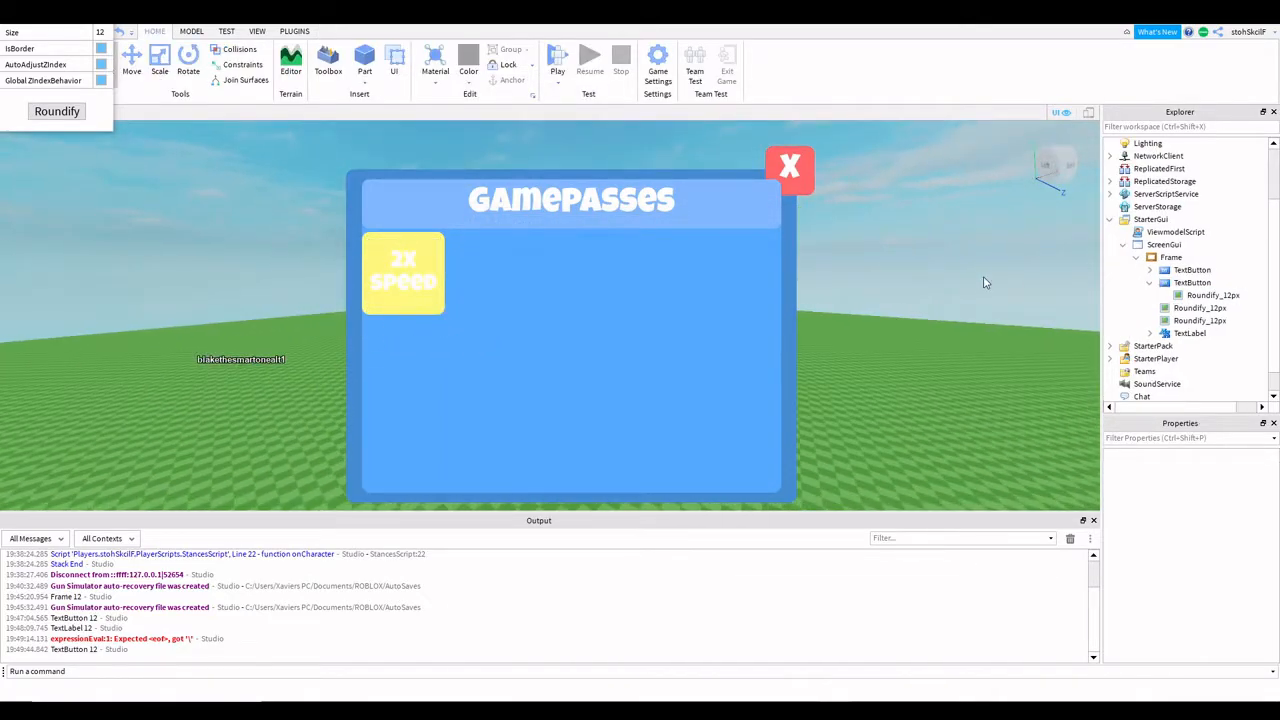
# Insert a LocalScript into the 2X speed TextButton.
pyautogui.click(1193, 284)
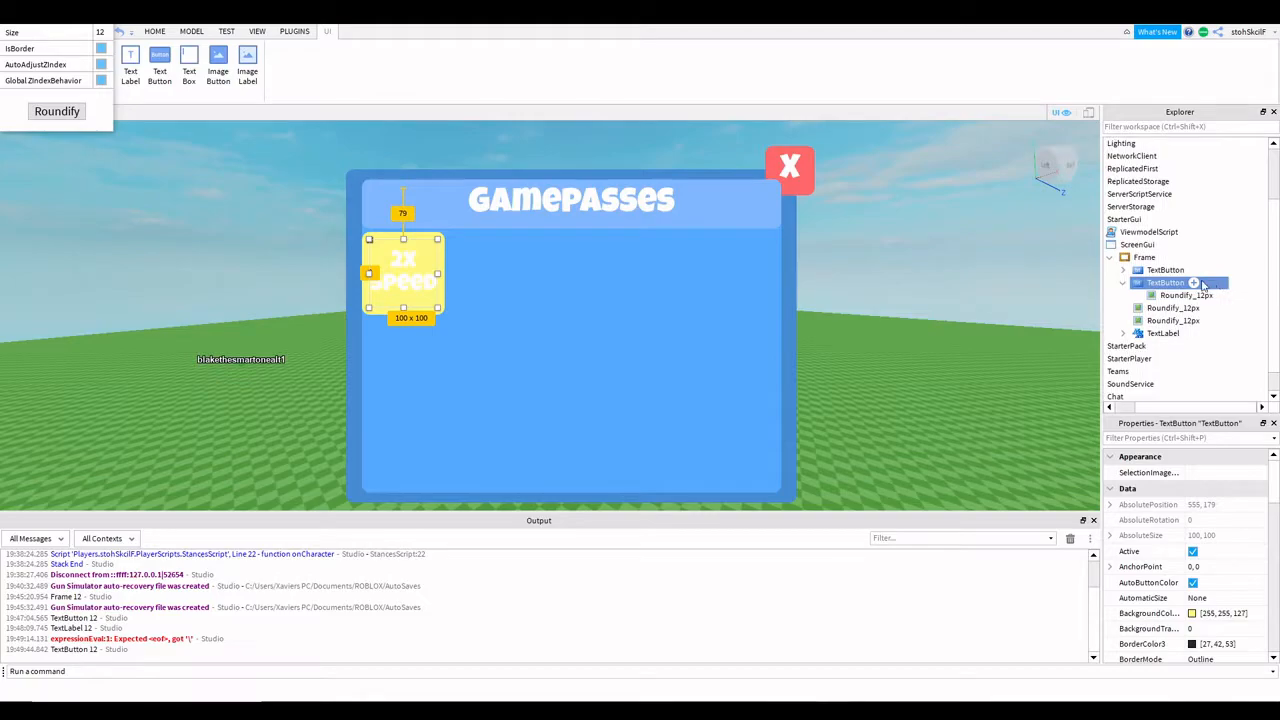
pyautogui.click(1194, 284)
pyautogui.click(1147, 345)
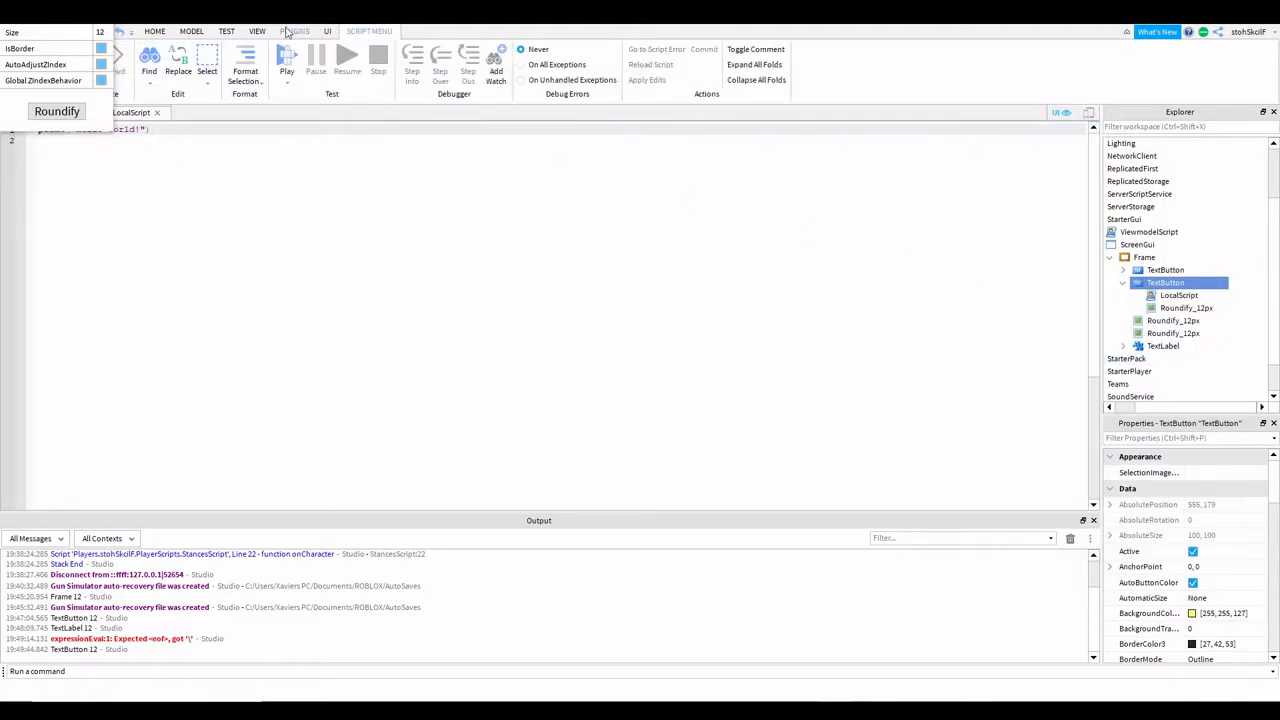
# Close the new script's editor and hide the Roundify plugin's settings window.
pyautogui.click(289, 32)
pyautogui.click(157, 112)
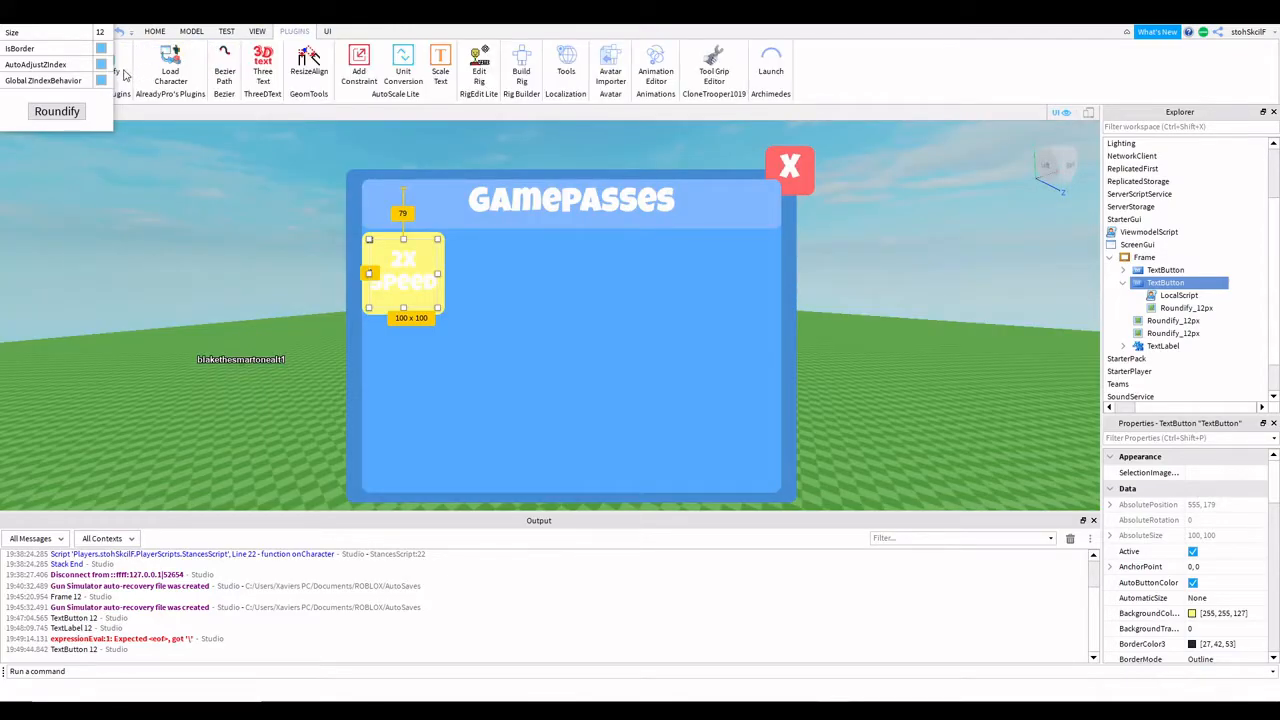
pyautogui.click(118, 76)
# Replace the 2X speed button's LocalScript code with local MPS = game:GetService("MarketplaceService").
pyautogui.doubleClick(1179, 295)
pyautogui.hotkey('ctrl', 'a')
pyautogui.write('local MPS')
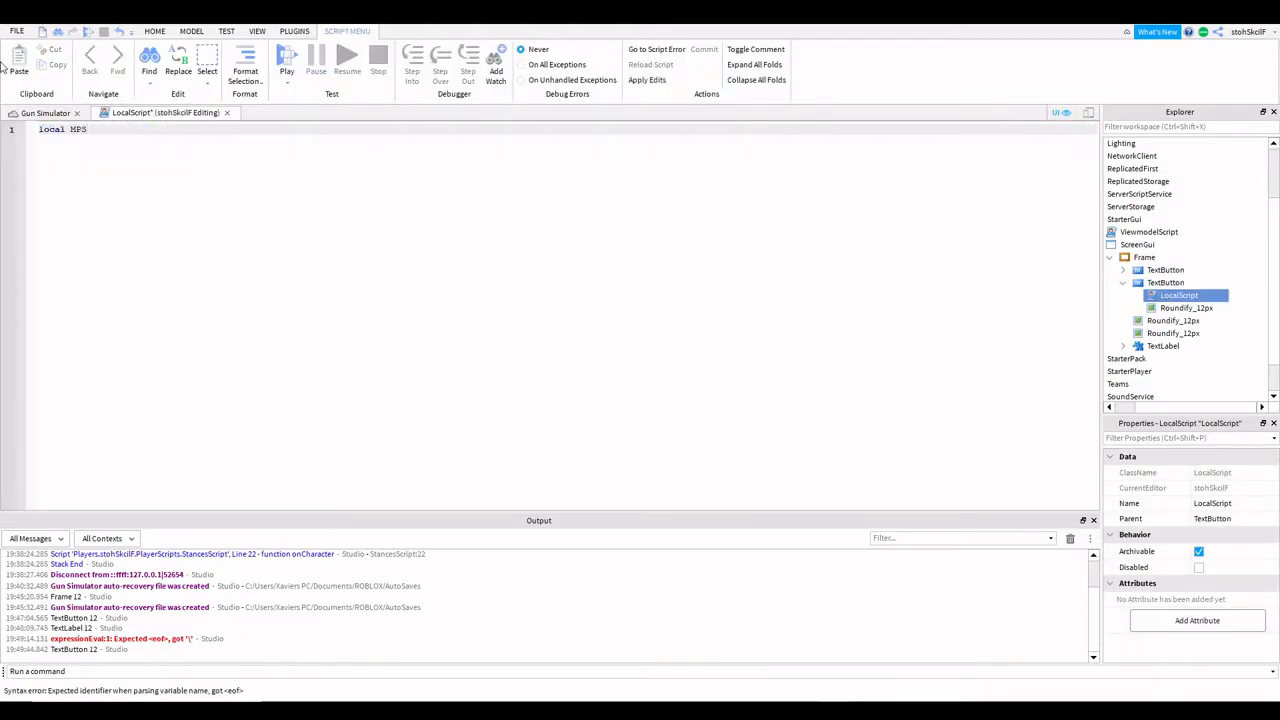
pyautogui.write(' = game:get')
pyautogui.write('S')
pyautogui.press('Tab')
pyautogui.write('(')
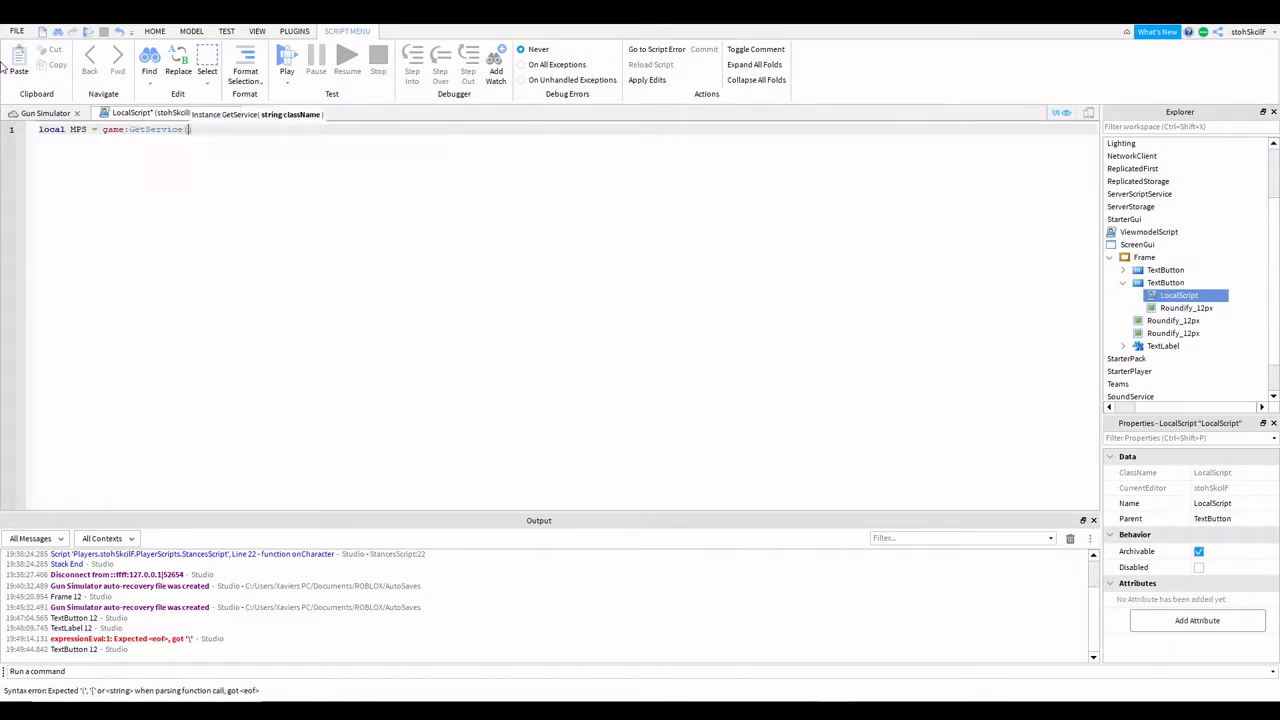
pyautogui.write('"Ma')
pyautogui.write('rket')
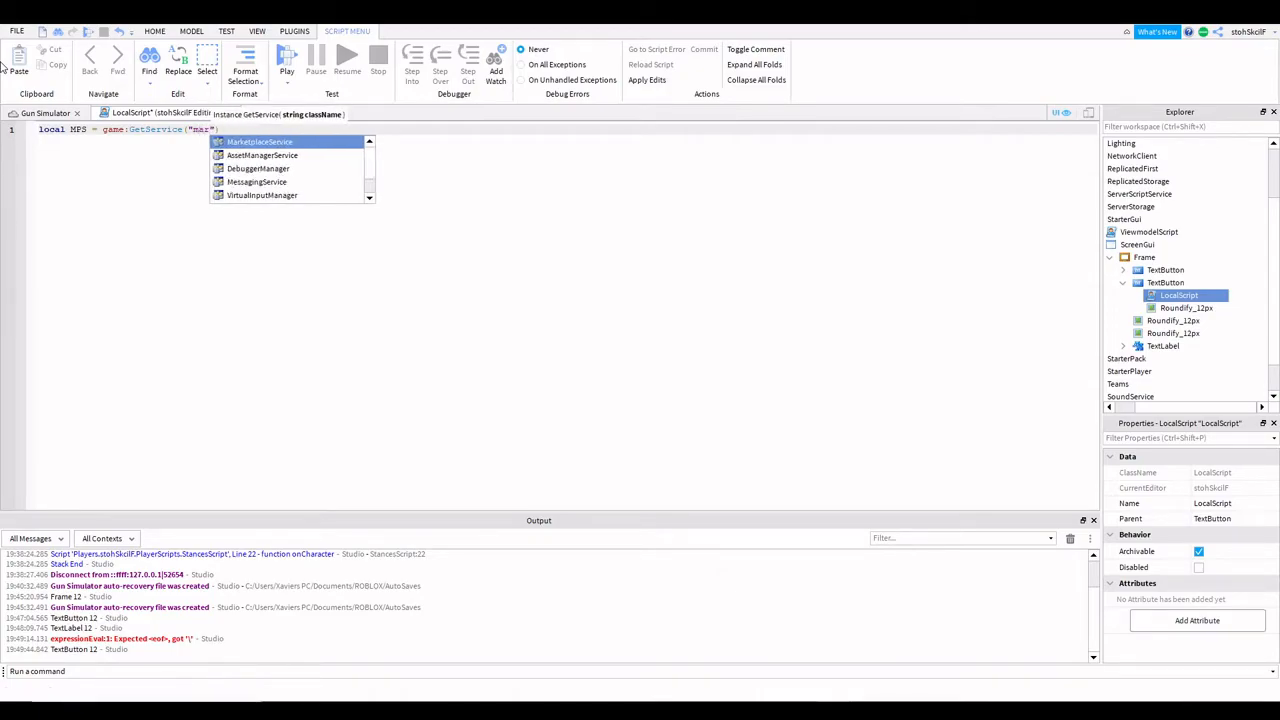
pyautogui.press('Tab')
pyautogui.write(')')
# Add the line local player = game.Players.LocalPlayer below the service variable.
pyautogui.press('Return')
pyautogui.write('local p')
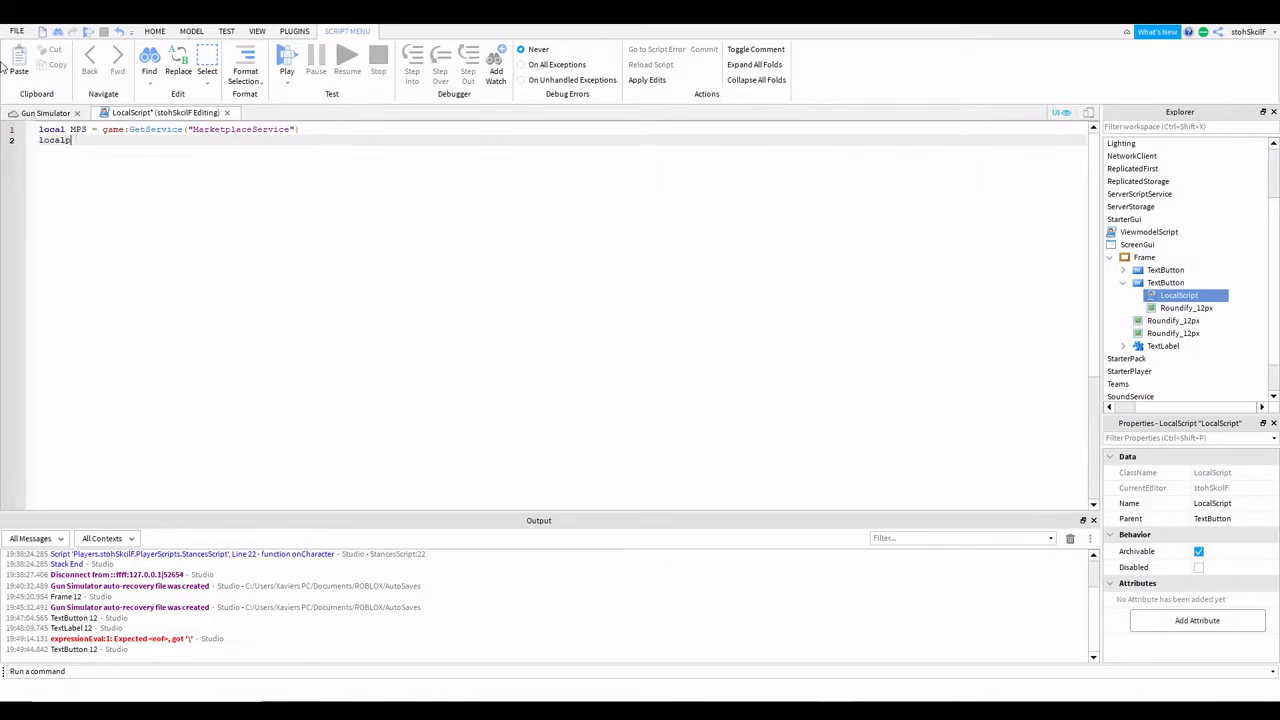
pyautogui.write('layer = game.Pl')
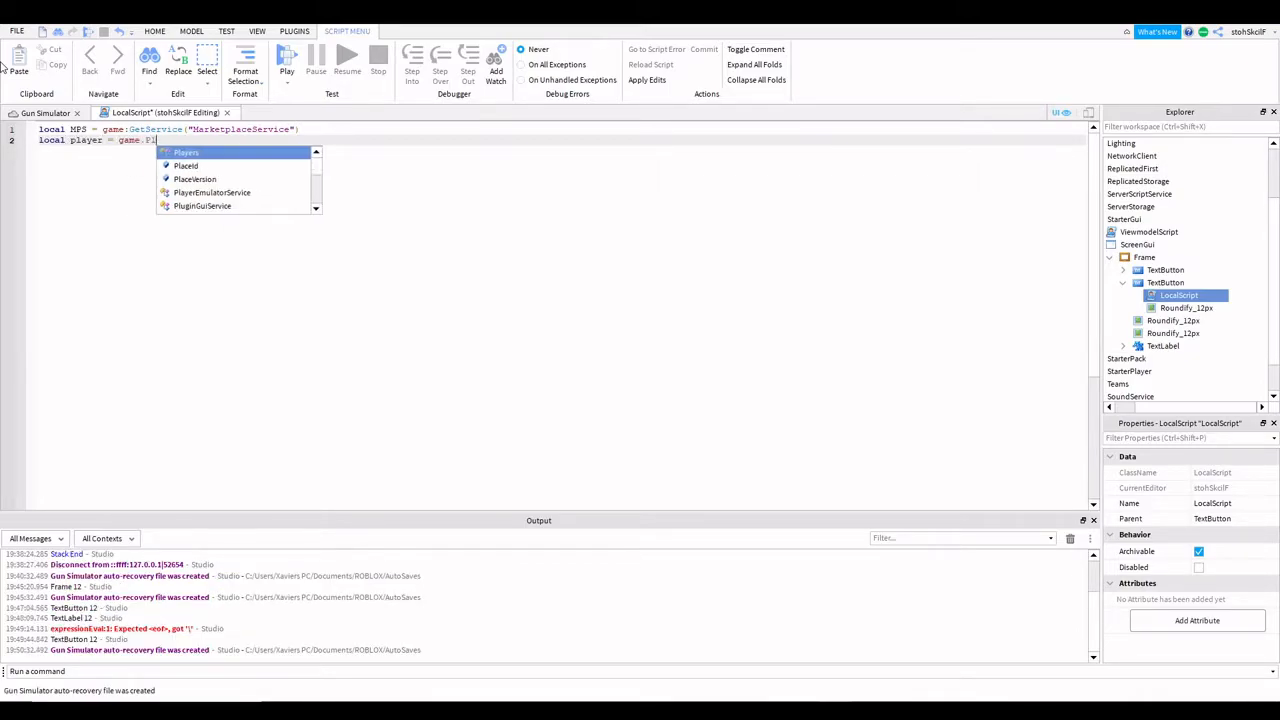
pyautogui.press('Tab')
pyautogui.write('.Lo')
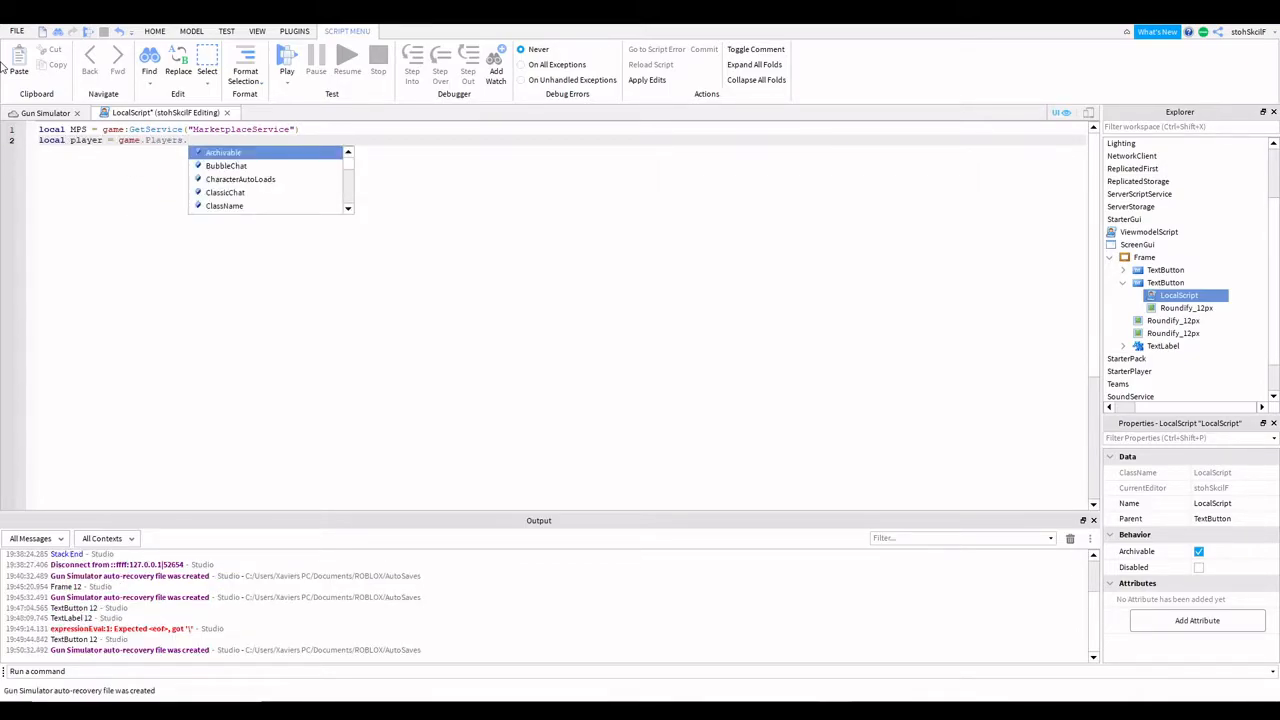
pyautogui.press('Tab')
pyautogui.press('Return')
pyautogui.press('Return')
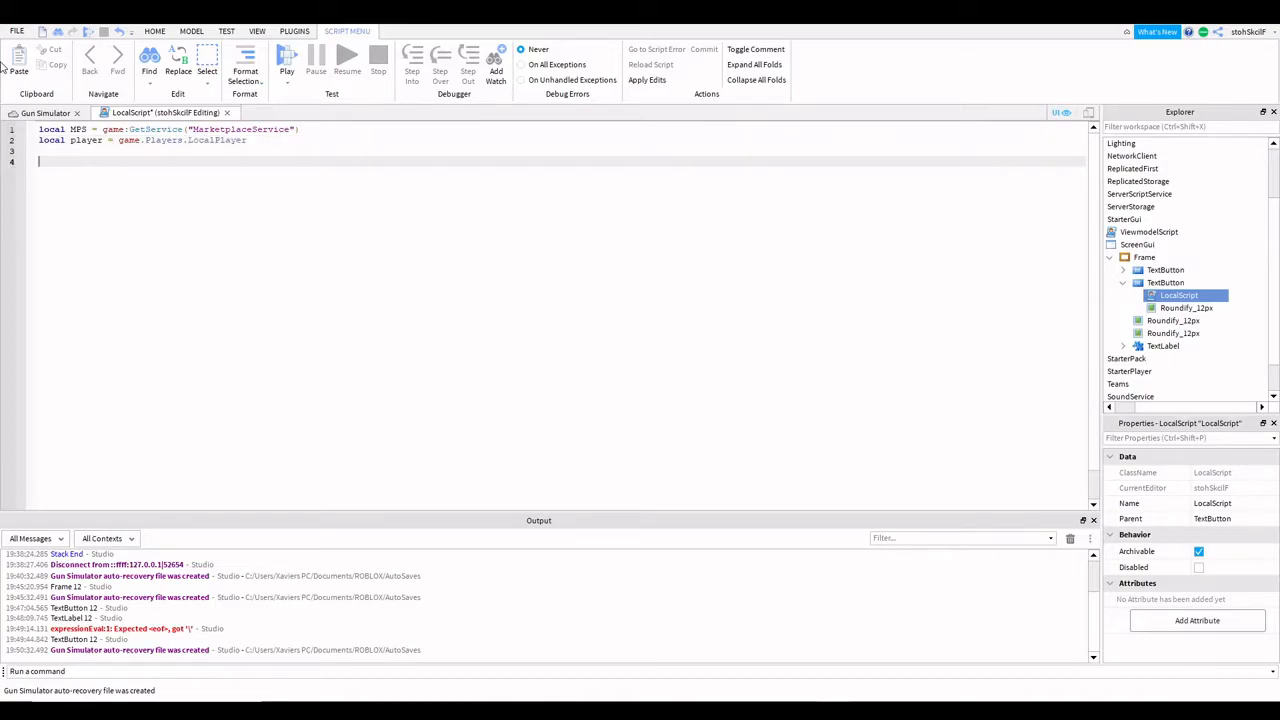
# Connect an empty function to the button's click event with script.Parent.MouseButton1Click:Connect(function().
pyautogui.write('script.Parent')
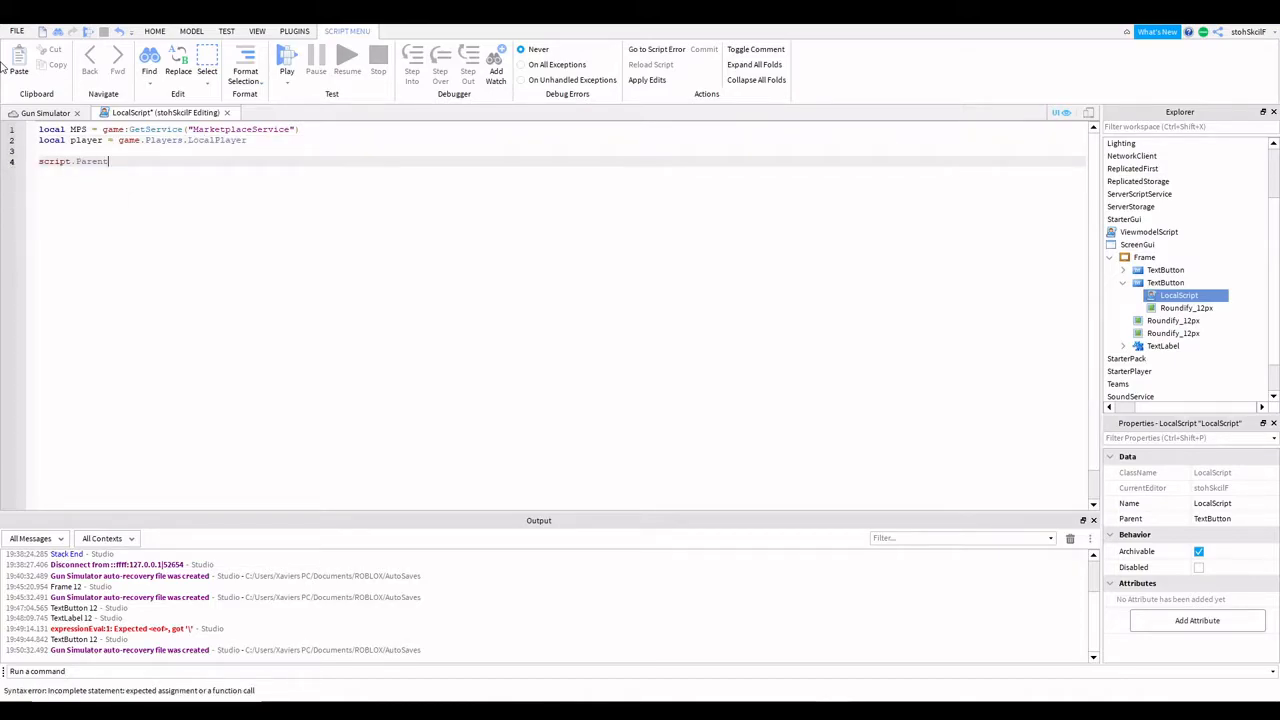
pyautogui.write('.MouseB')
pyautogui.press('Tab')
pyautogui.write(':')
pyautogui.press('Tab')
pyautogui.write('(fun')
pyautogui.press('Tab')
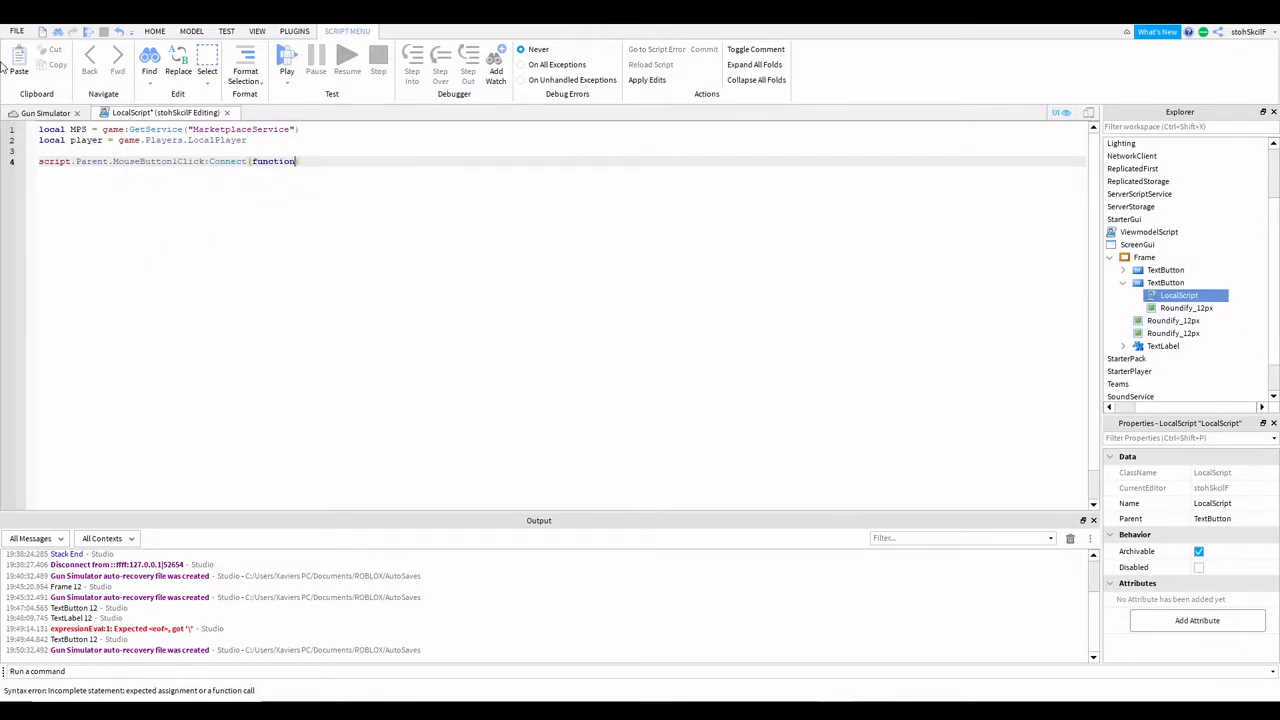
pyautogui.write('()')
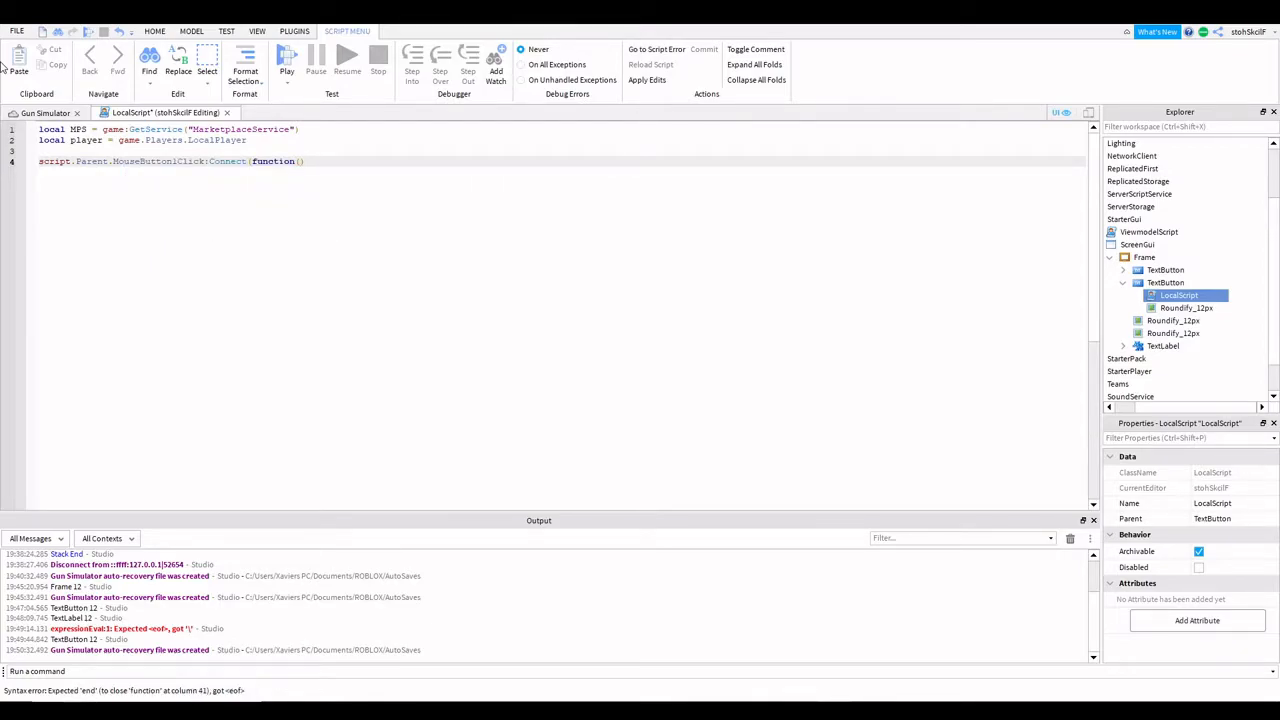
pyautogui.press('Return')
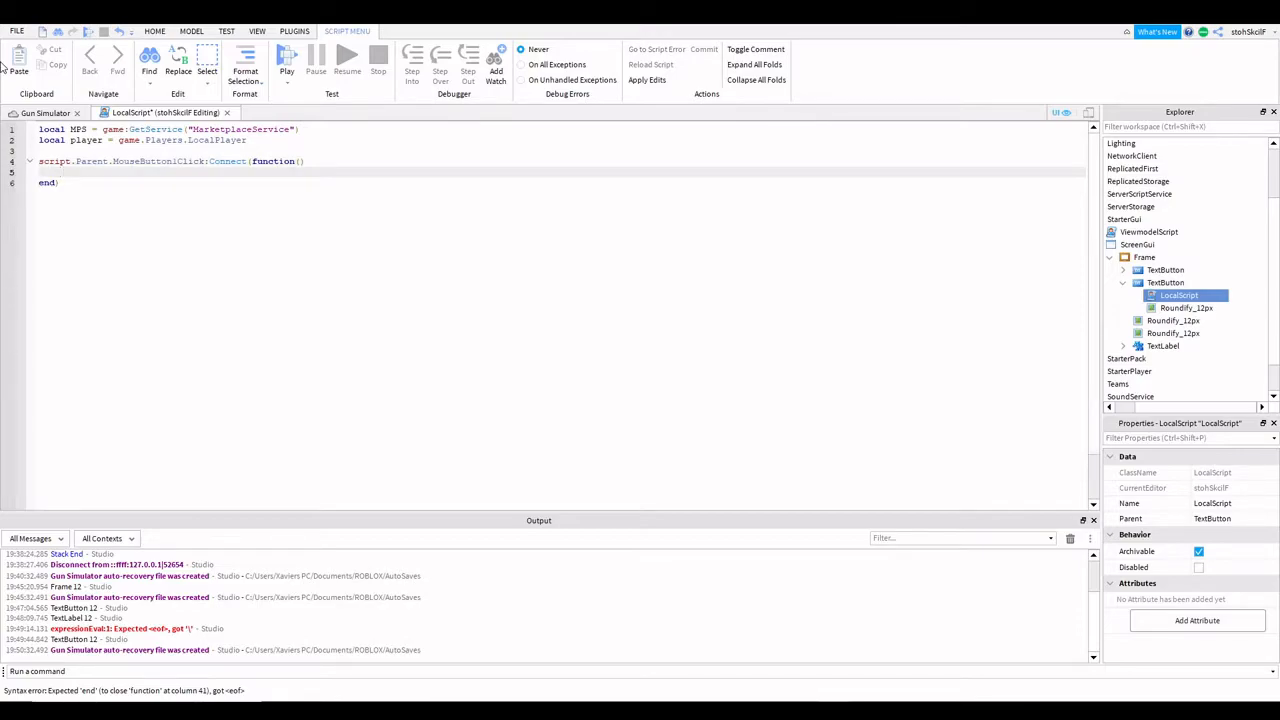
# Call MPS:PromptGamePassPurchase() inside the click function, leaving its arguments empty.
pyautogui.write('MPS:')
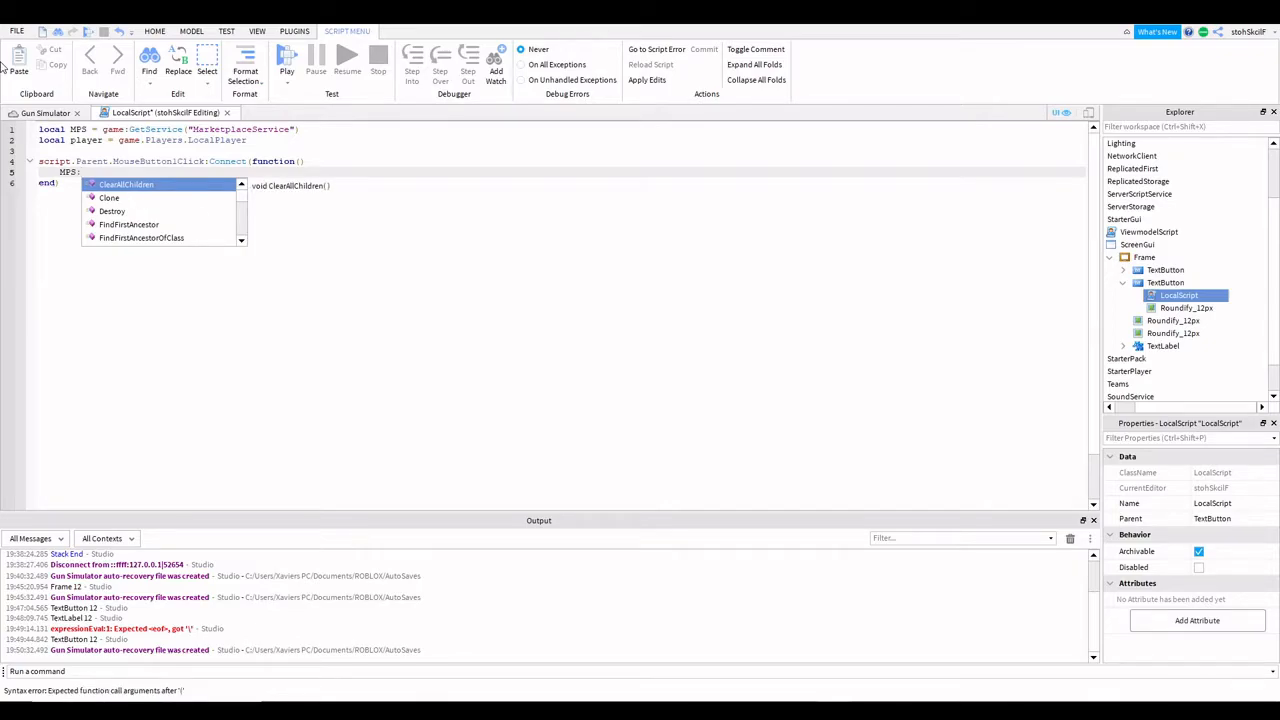
pyautogui.write('PRom')
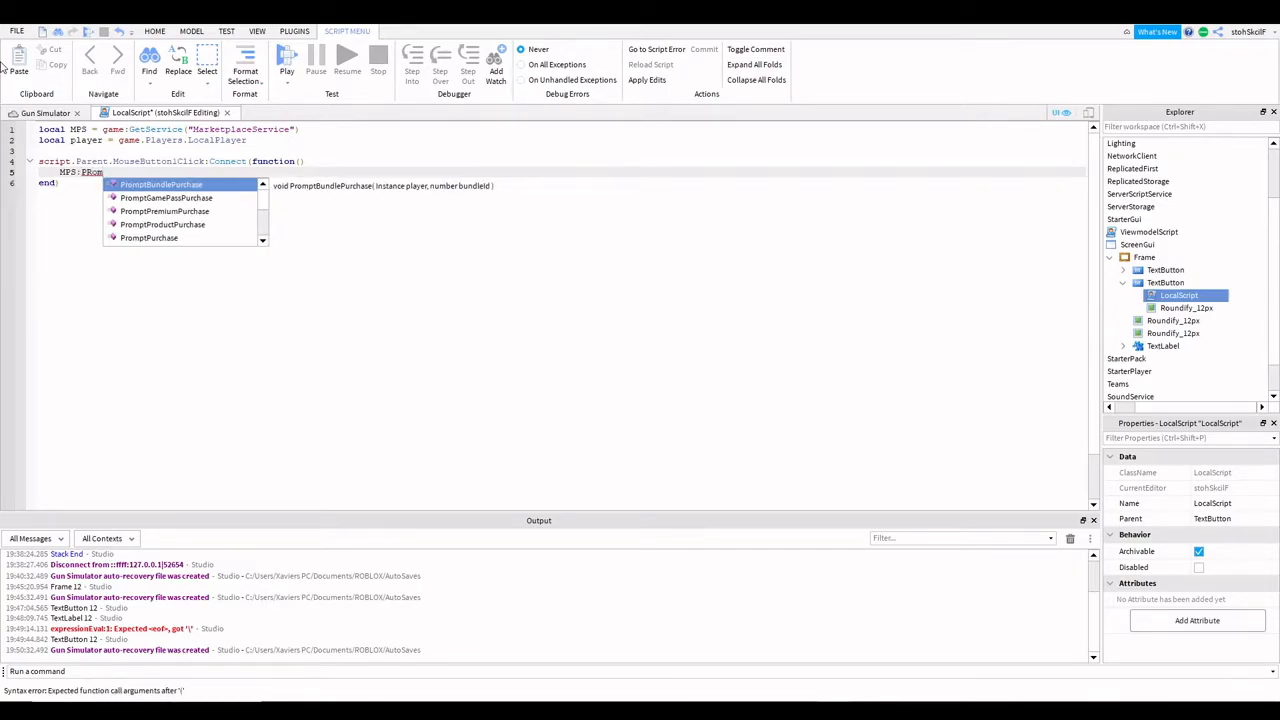
pyautogui.press('Down')
pyautogui.press('Return')
pyautogui.press('BackSpace')
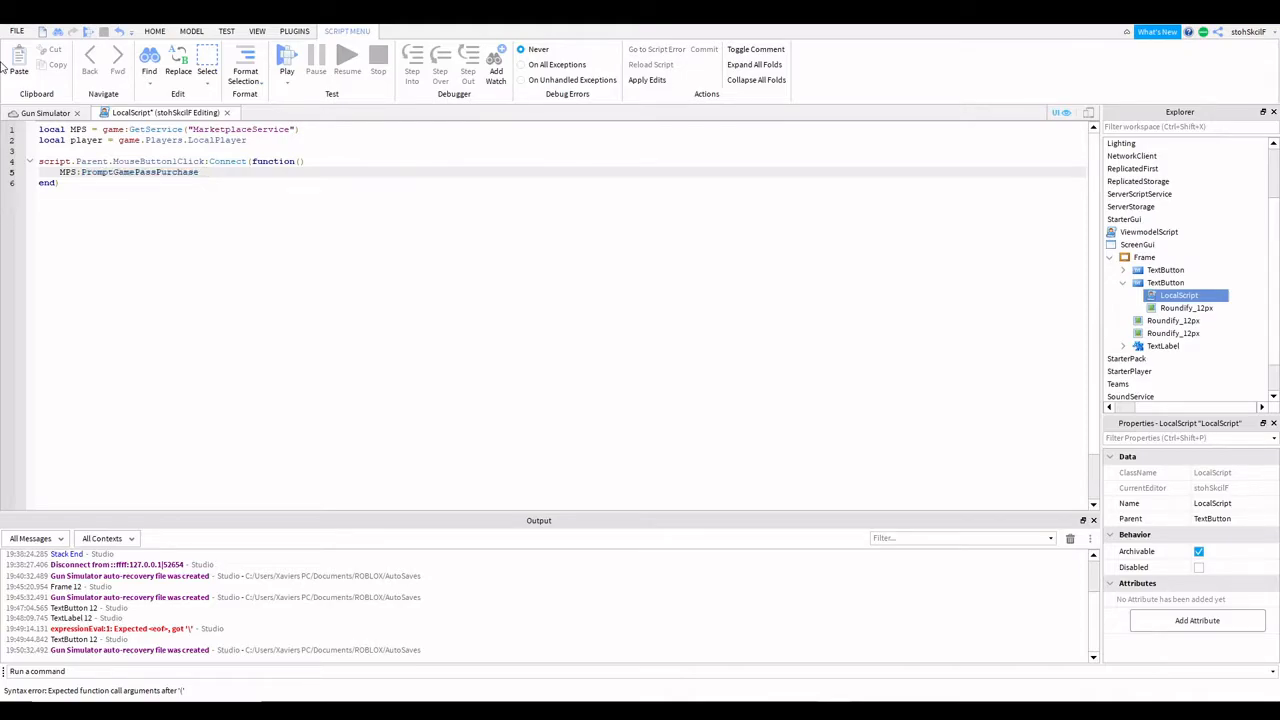
pyautogui.press('BackSpace')
pyautogui.press('BackSpace')
pyautogui.press('BackSpace')
pyautogui.press('BackSpace')
pyautogui.press('BackSpace')
pyautogui.press('BackSpace')
pyautogui.press('BackSpace')
pyautogui.press('BackSpace')
pyautogui.press('BackSpace')
pyautogui.press('BackSpace')
pyautogui.write('PromptPro')
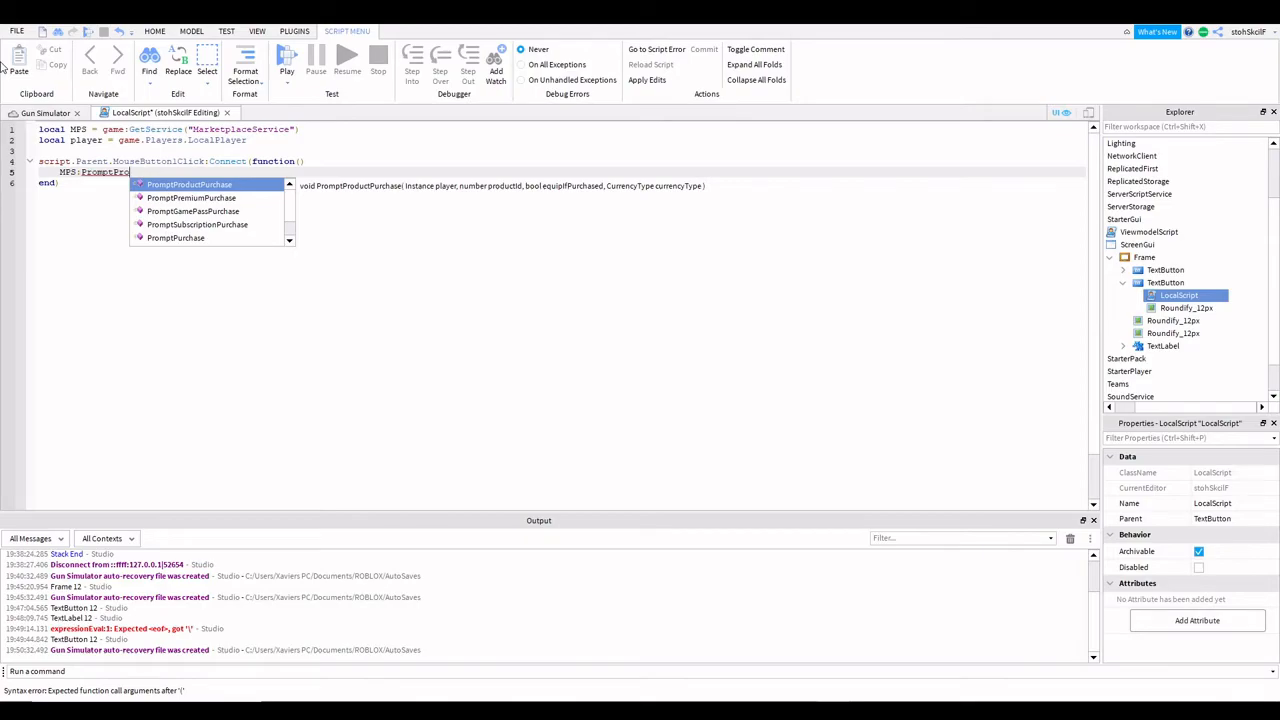
pyautogui.press('BackSpace')
pyautogui.press('BackSpace')
pyautogui.press('BackSpace')
pyautogui.write('GamePassPurchase()')
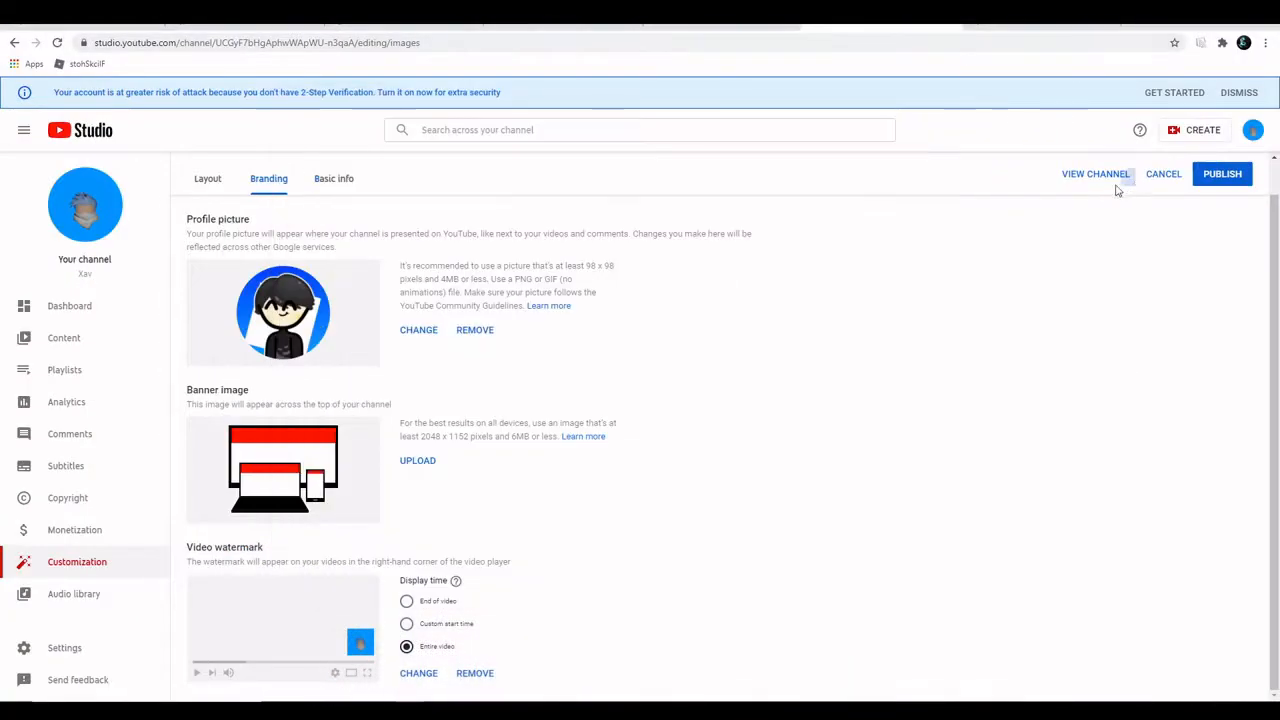
# Switch to the Roblox Create page in the browser and choose MyRblx.png as the image for a new game pass.
pyautogui.click(1112, 184)
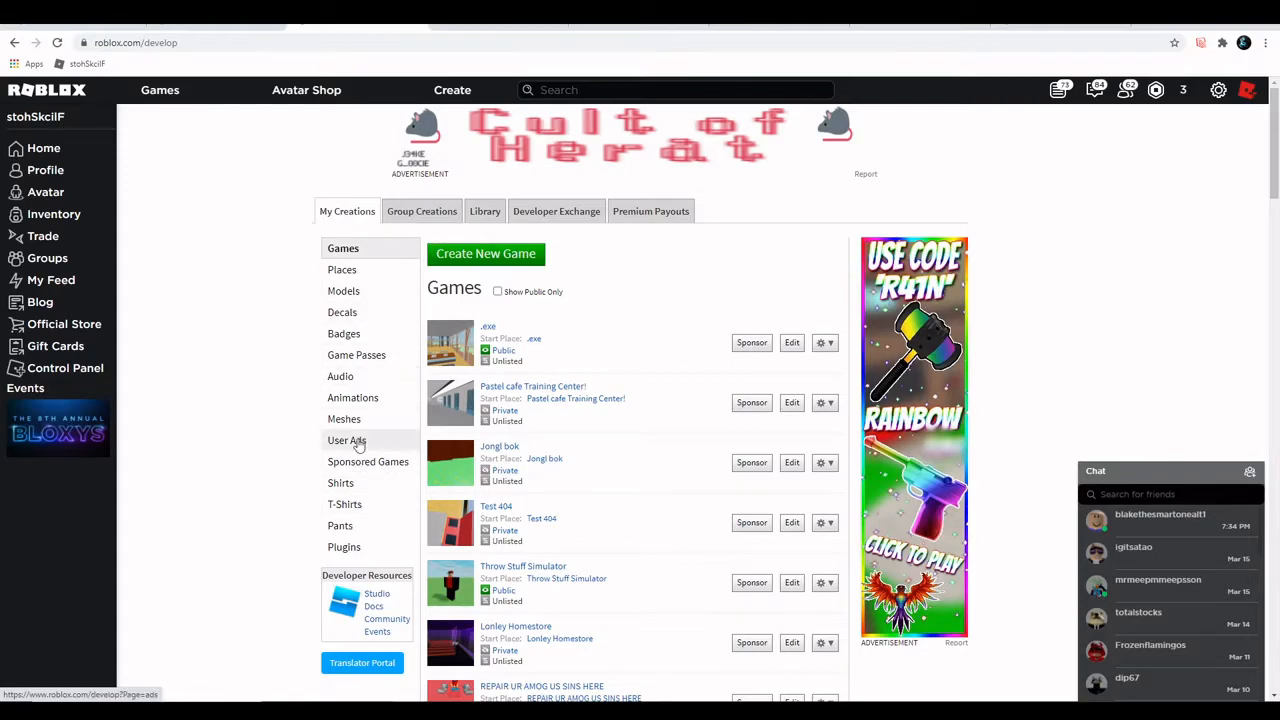
pyautogui.click(370, 356)
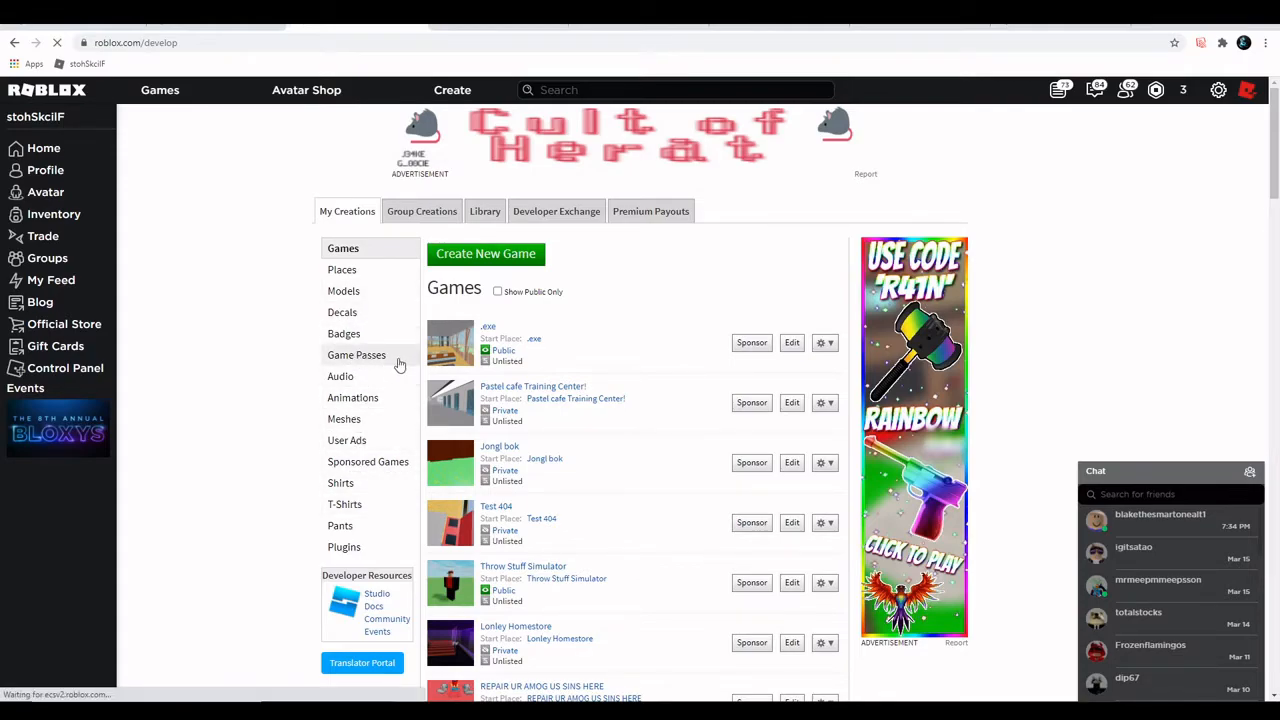
pyautogui.scroll(-3, 600, 452)
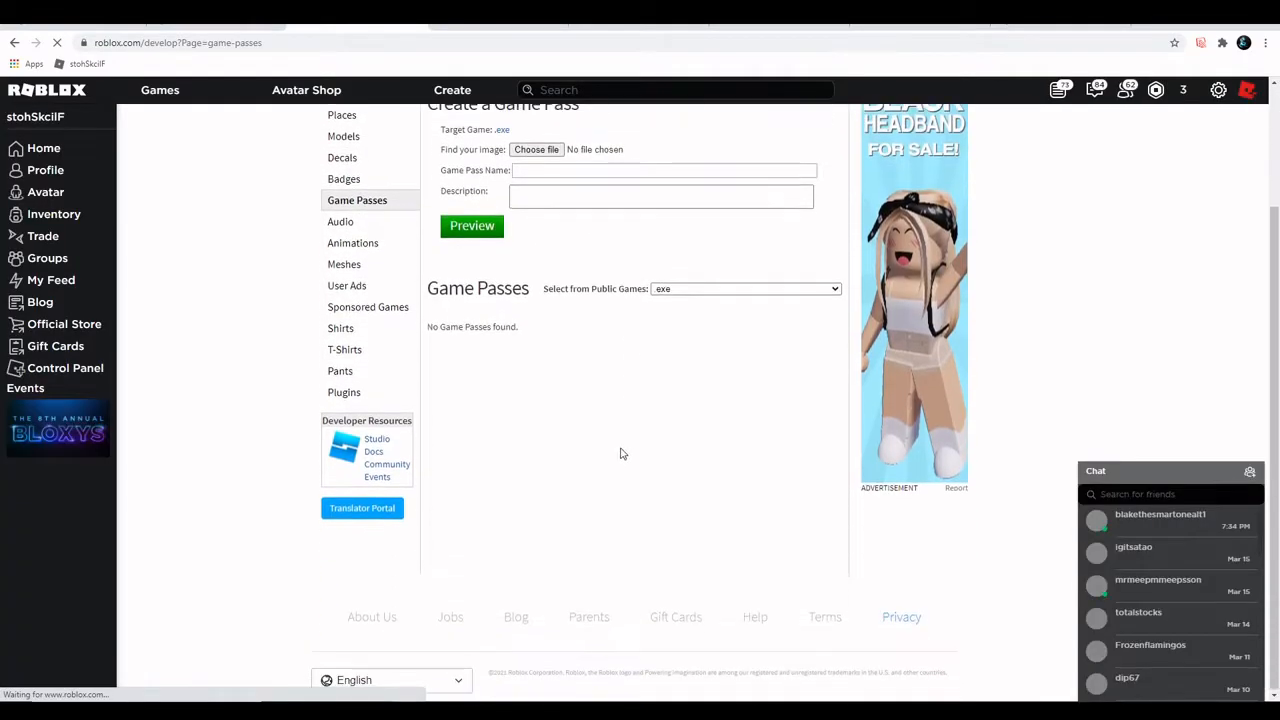
pyautogui.click(537, 150)
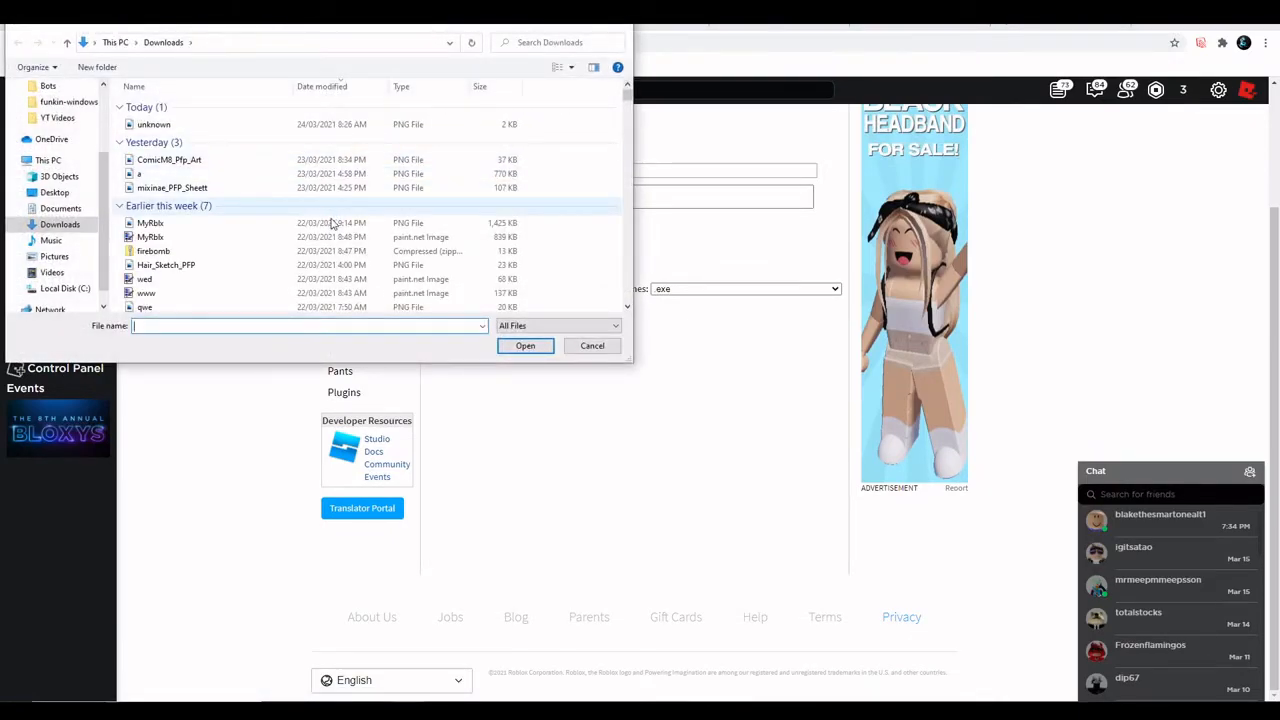
pyautogui.click(240, 222)
pyautogui.click(525, 345)
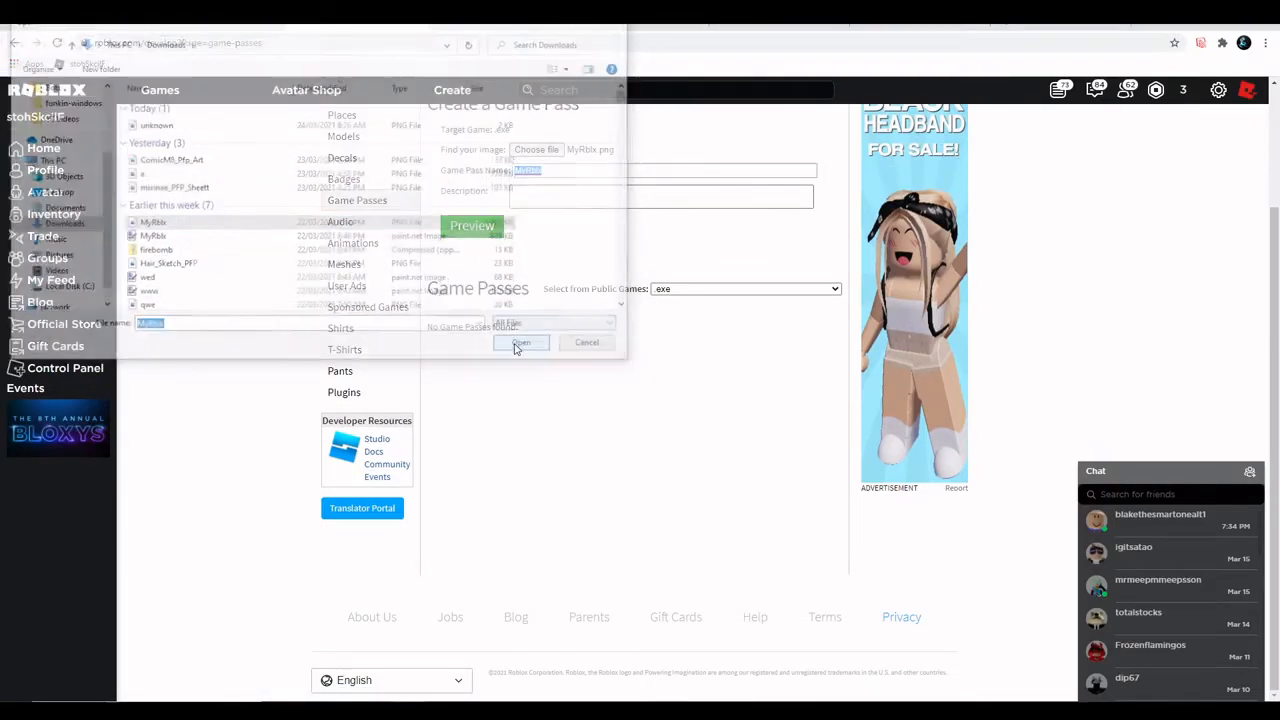
# Name the game pass Test, preview it and upload it for the .exe game.
pyautogui.click(583, 198)
pyautogui.moveTo(589, 171); pyautogui.dragTo(456, 168)
pyautogui.write('Test')
pyautogui.click(471, 230)
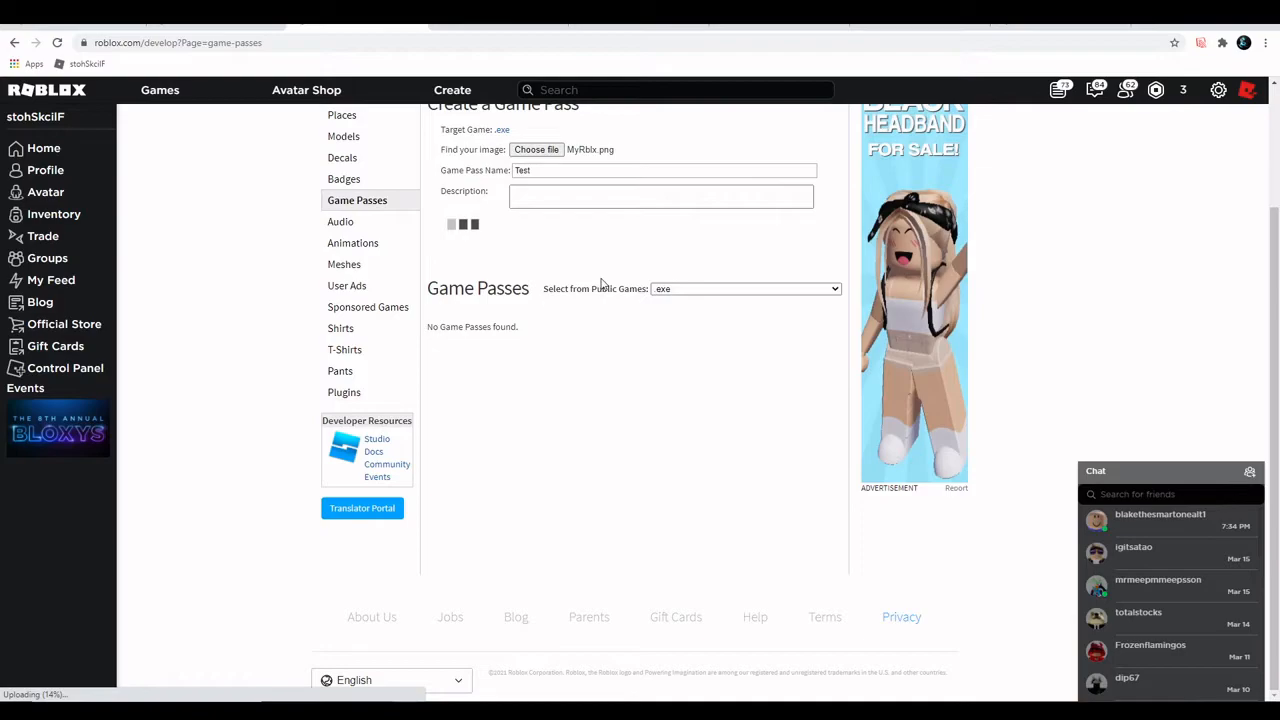
pyautogui.click(500, 252)
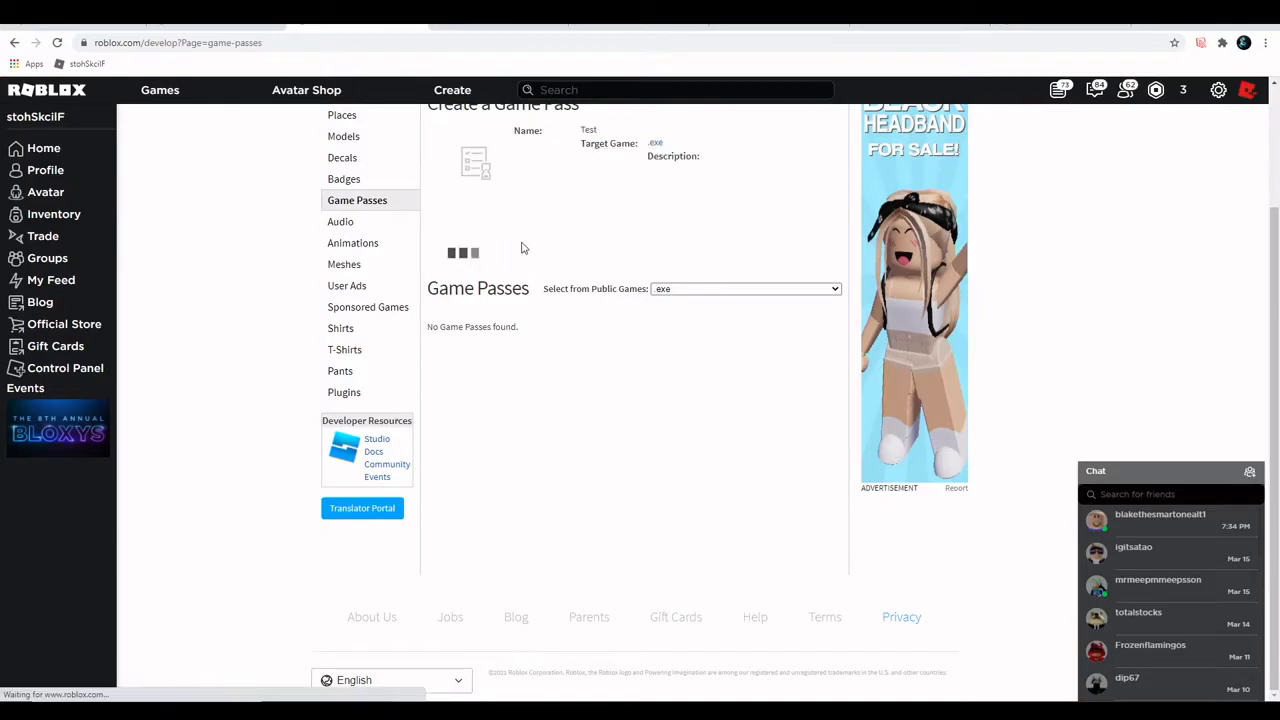
# Open the Test game pass and enter its ID 16123516 in the script's PromptGamePassPurchase call.
pyautogui.click(495, 336)
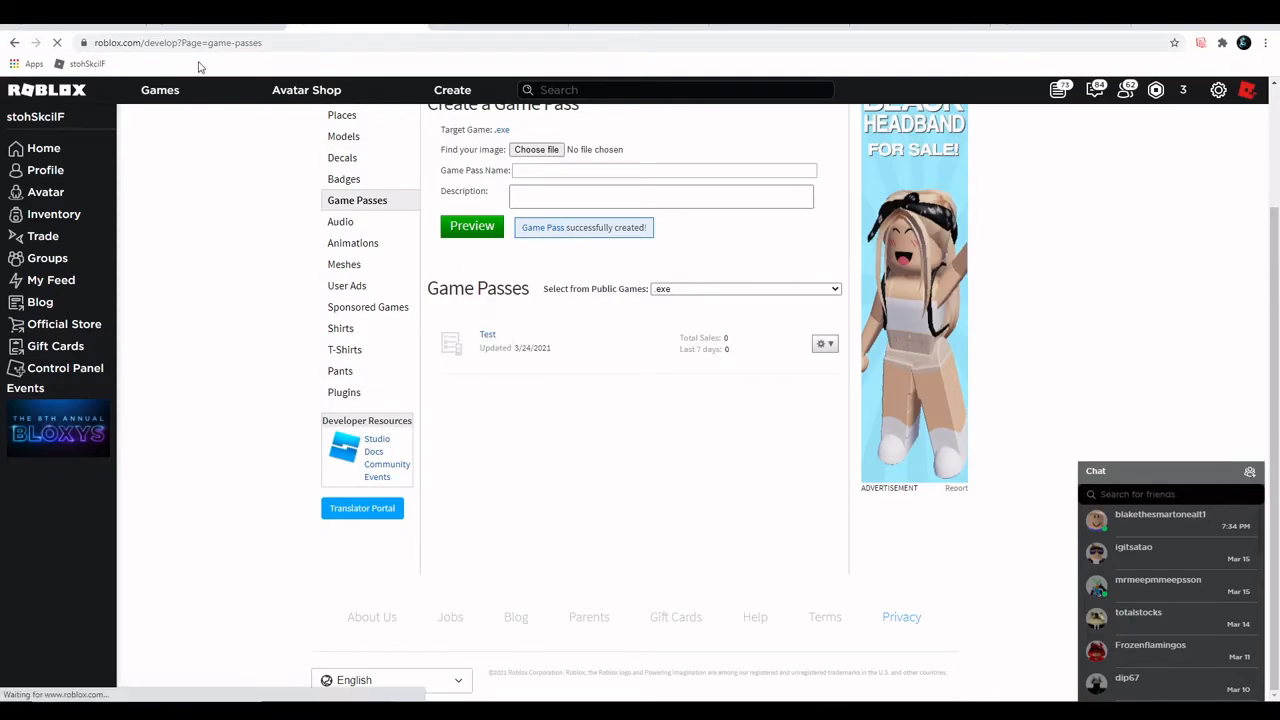
pyautogui.doubleClick(266, 42)
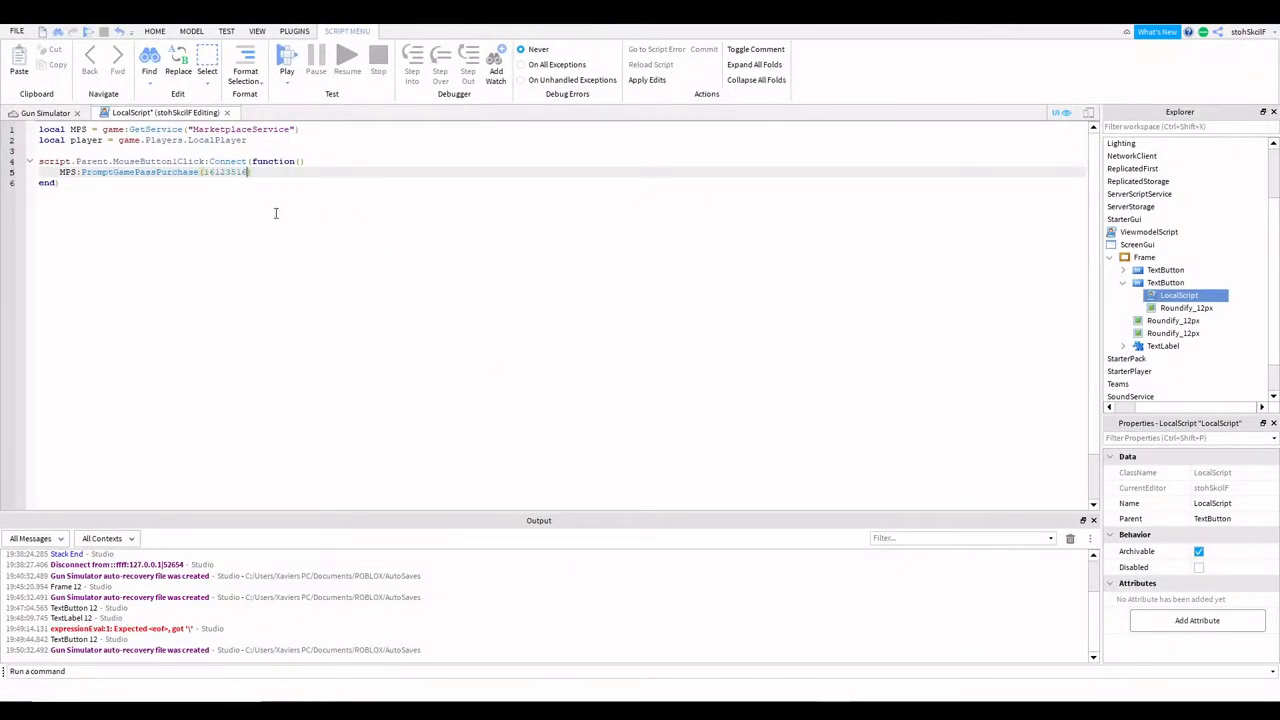
pyautogui.write(')')
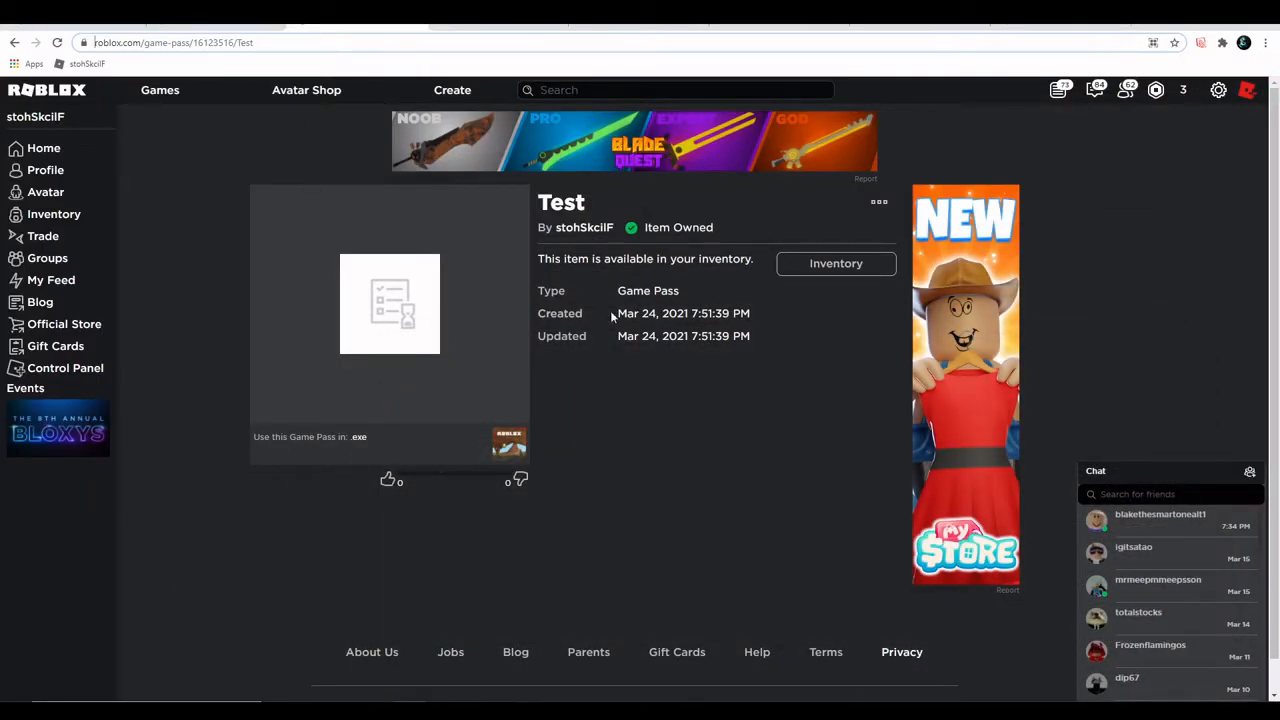
# Highlight the ID in the game pass URL, and add player as the second argument of the PromptGamePassPurchase call in Roblox Studio.
pyautogui.moveTo(195, 43); pyautogui.dragTo(290, 42)
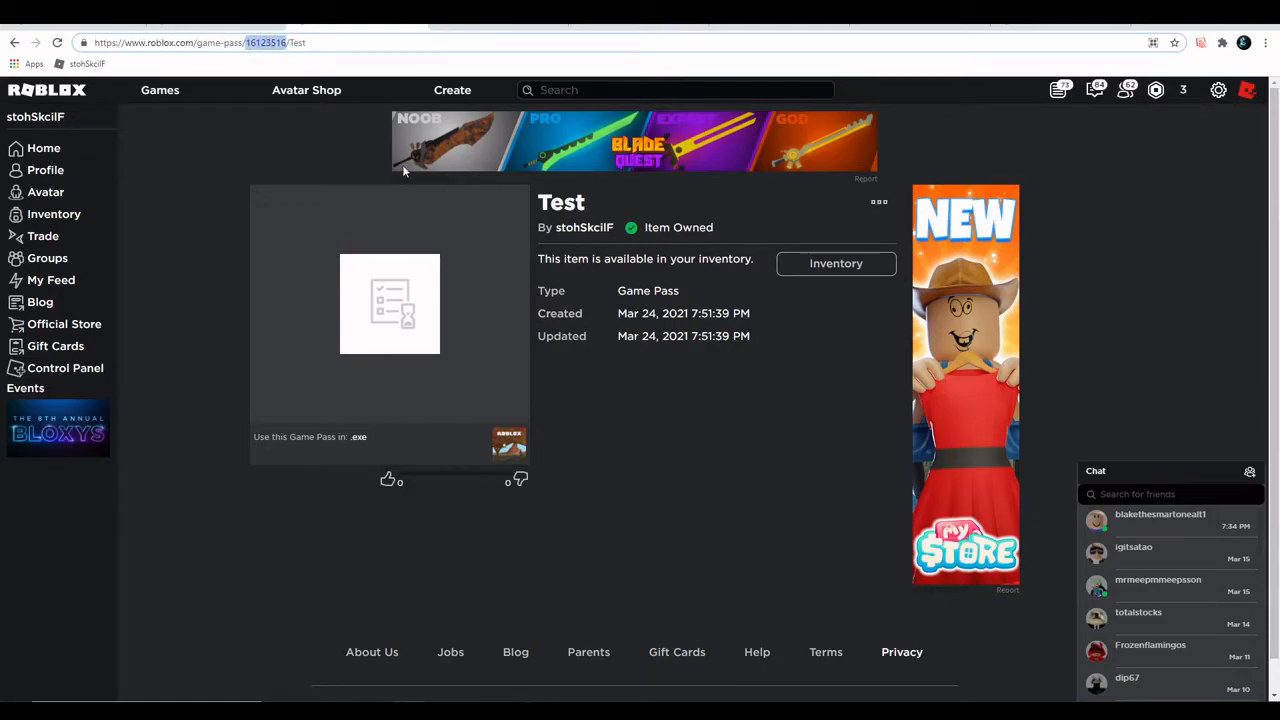
pyautogui.hotkey('alt', 'Tab')
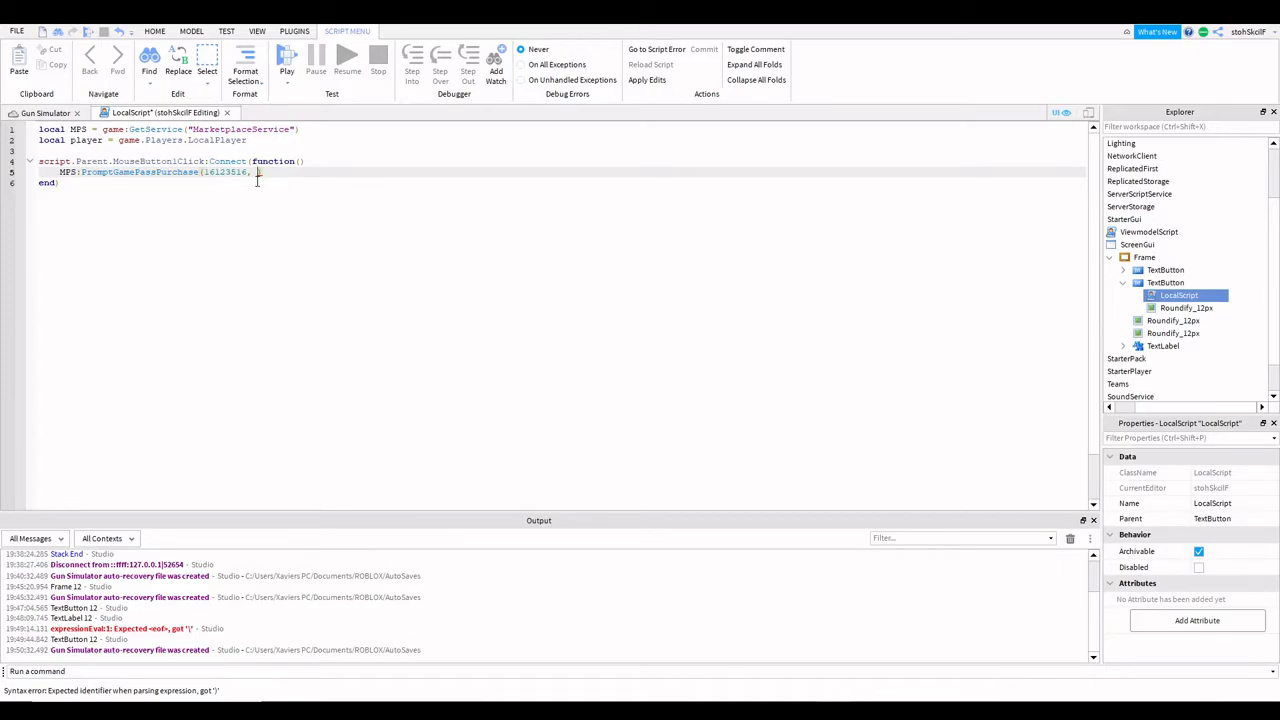
pyautogui.write('player')
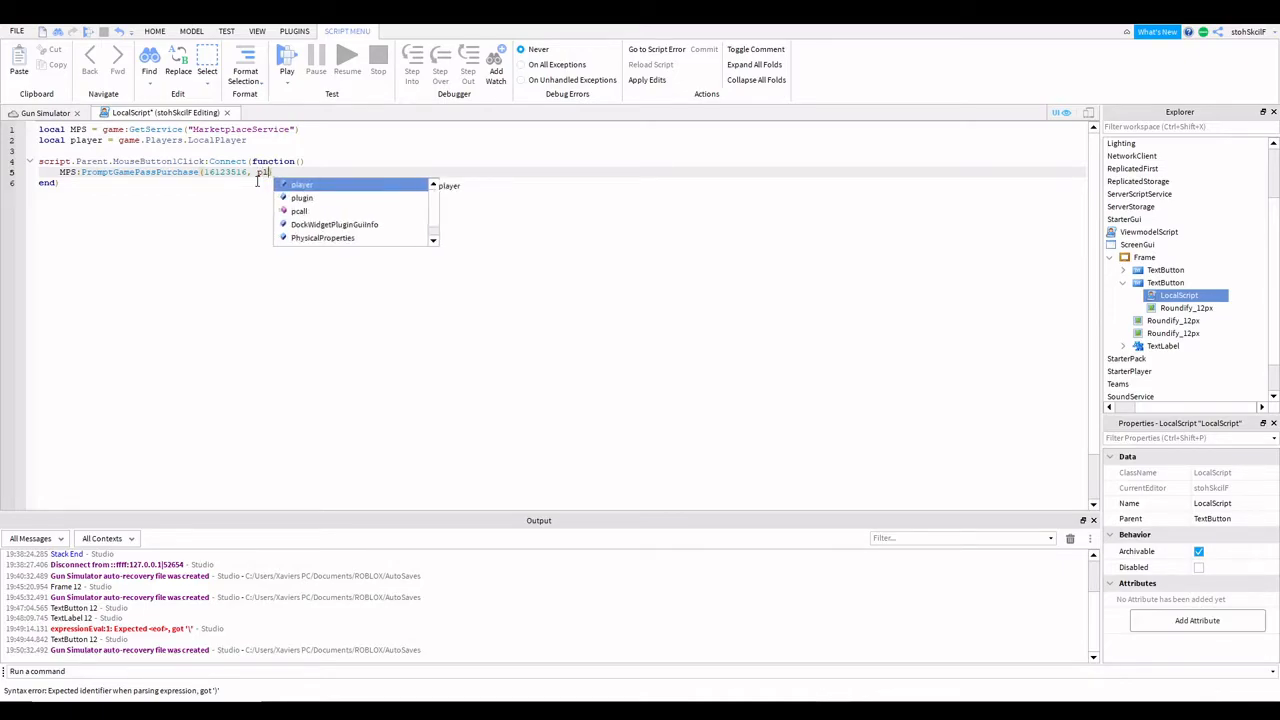
# Playtest the 2X speed button, inspect the script error in the output and stop the test.
pyautogui.click(287, 60)
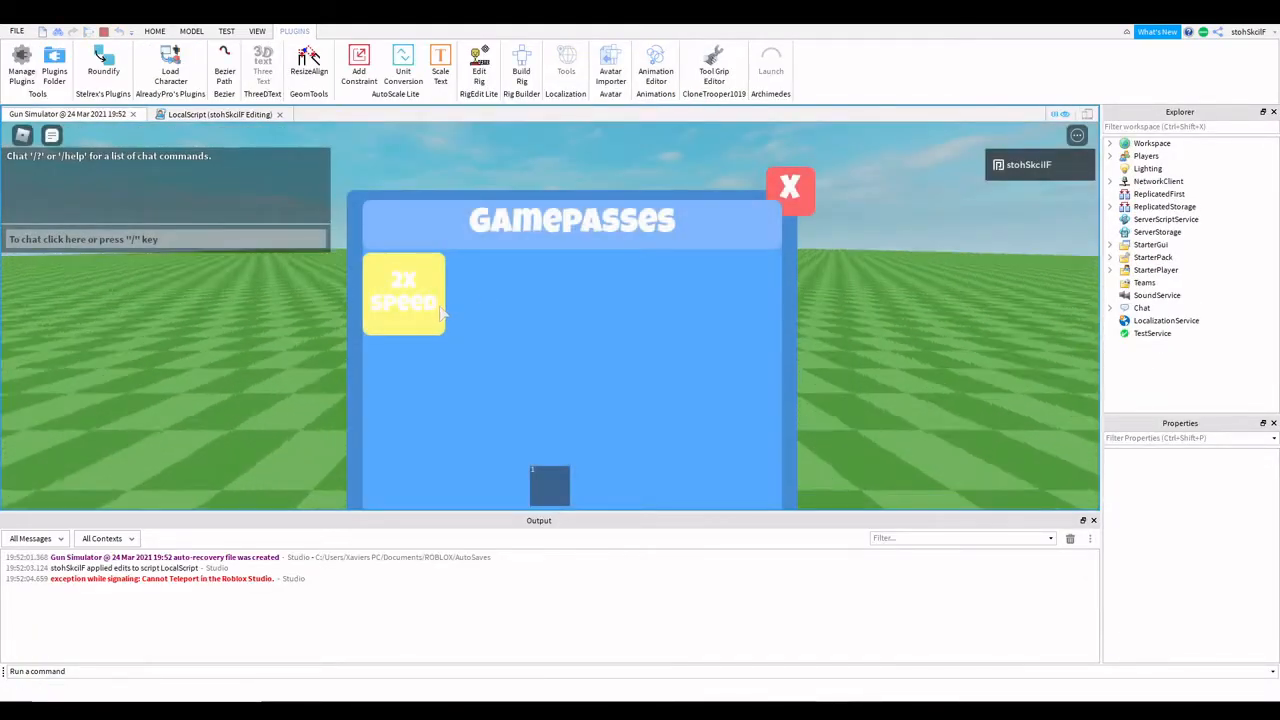
pyautogui.click(430, 306)
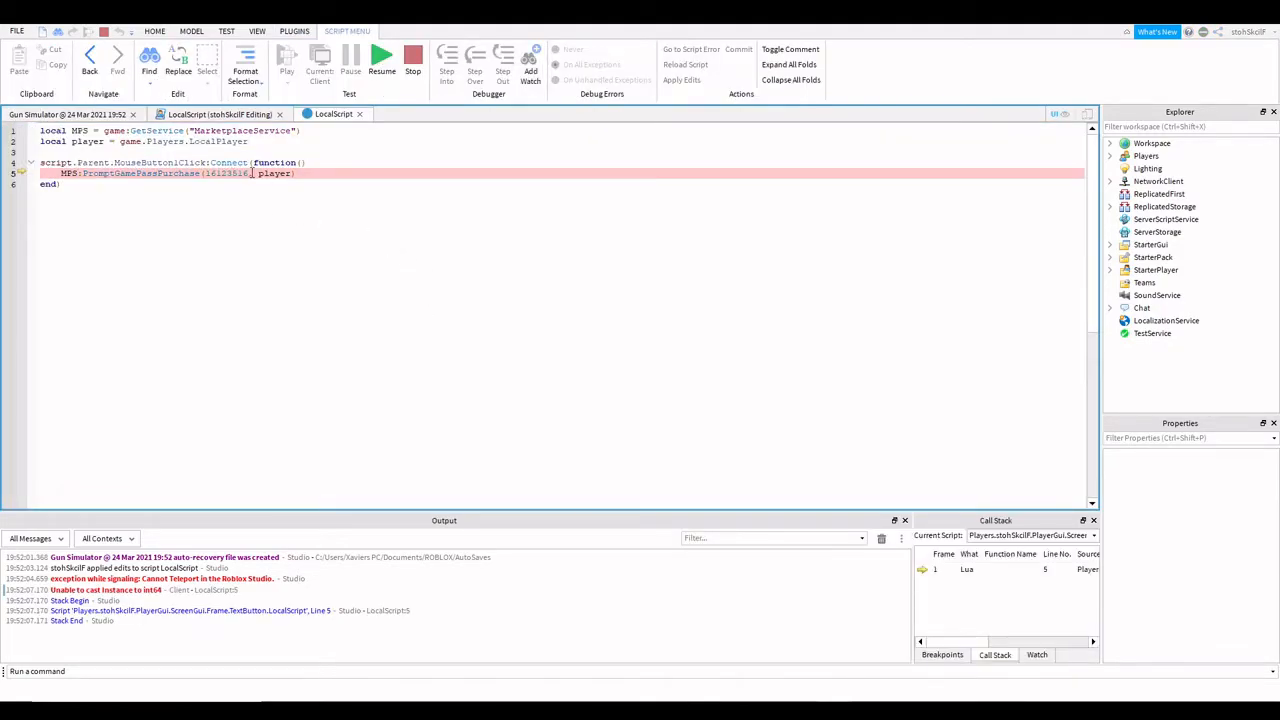
pyautogui.moveTo(270, 173)
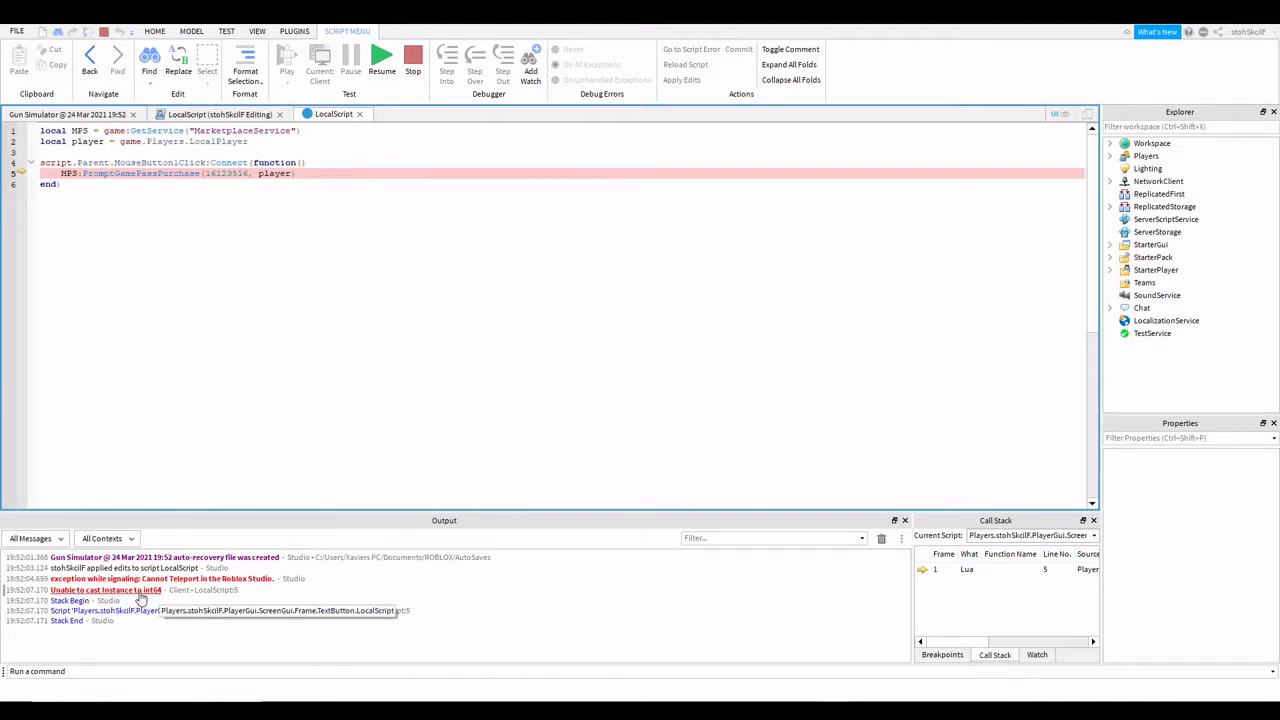
pyautogui.click(413, 58)
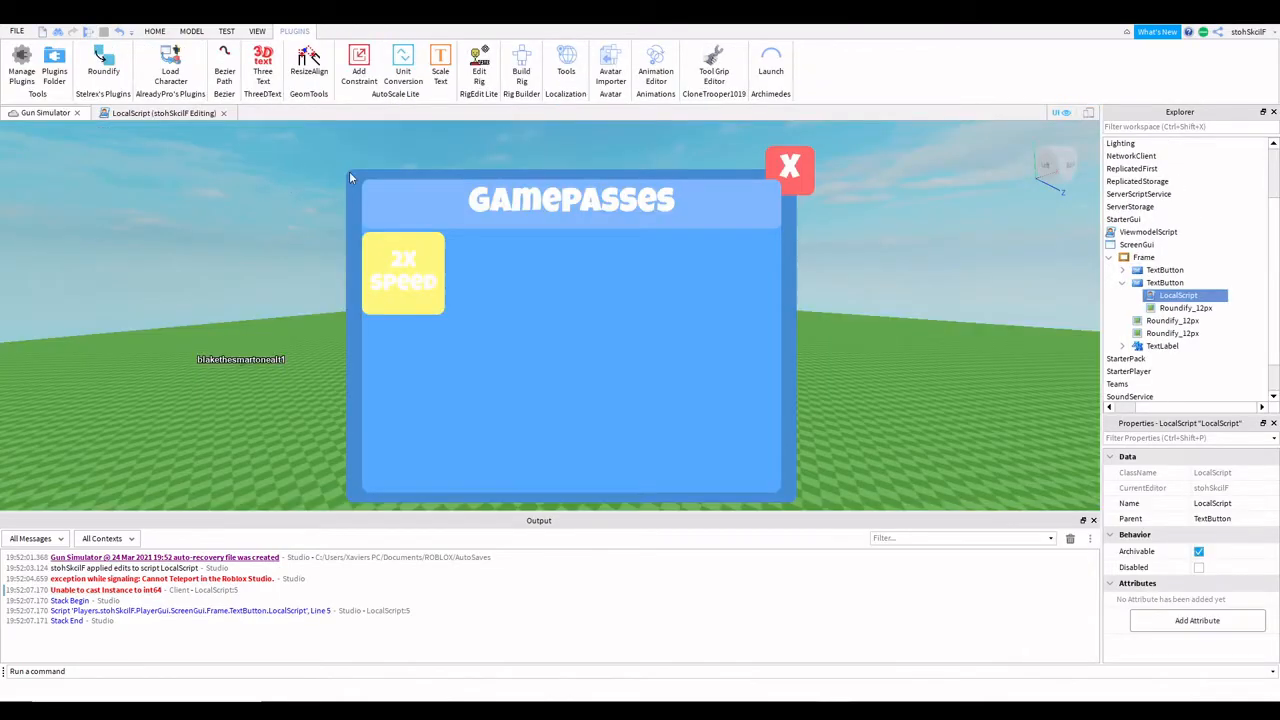
# Replace the PromptGamePassPurchase arguments in the LocalScript with player, 16123516.
pyautogui.click(164, 114)
pyautogui.press('BackSpace')
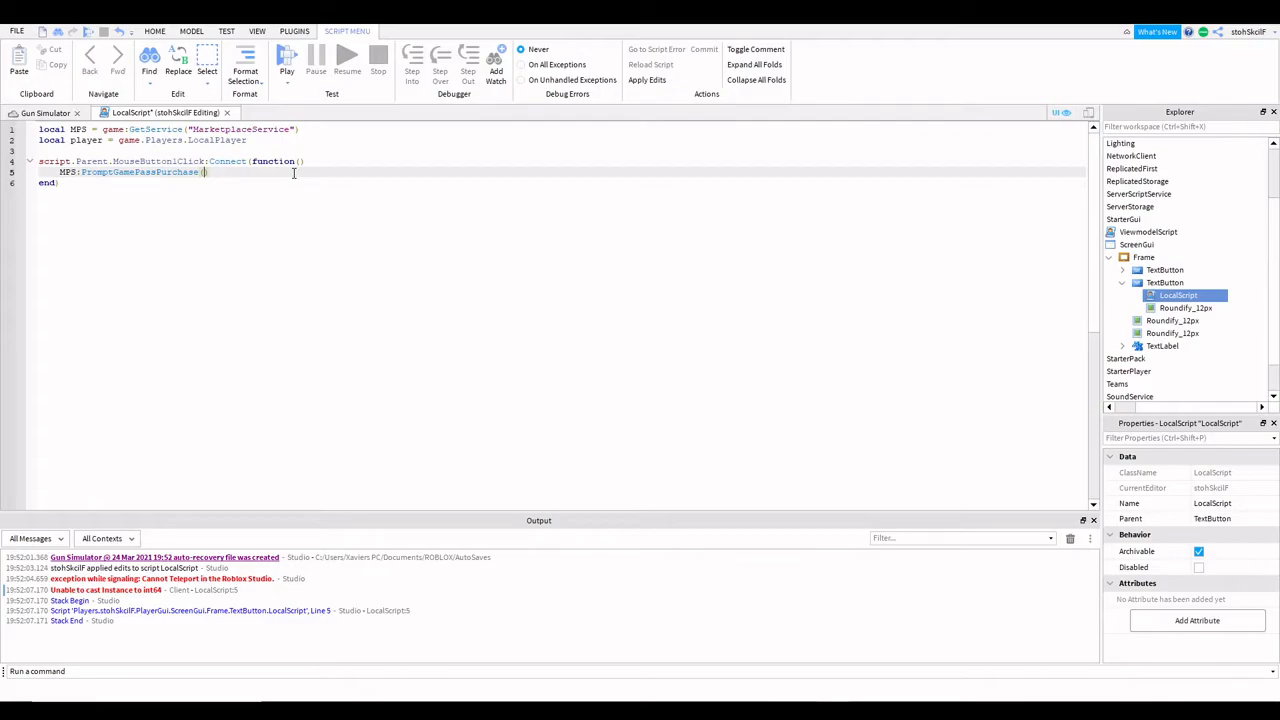
pyautogui.write('player, 16123516')
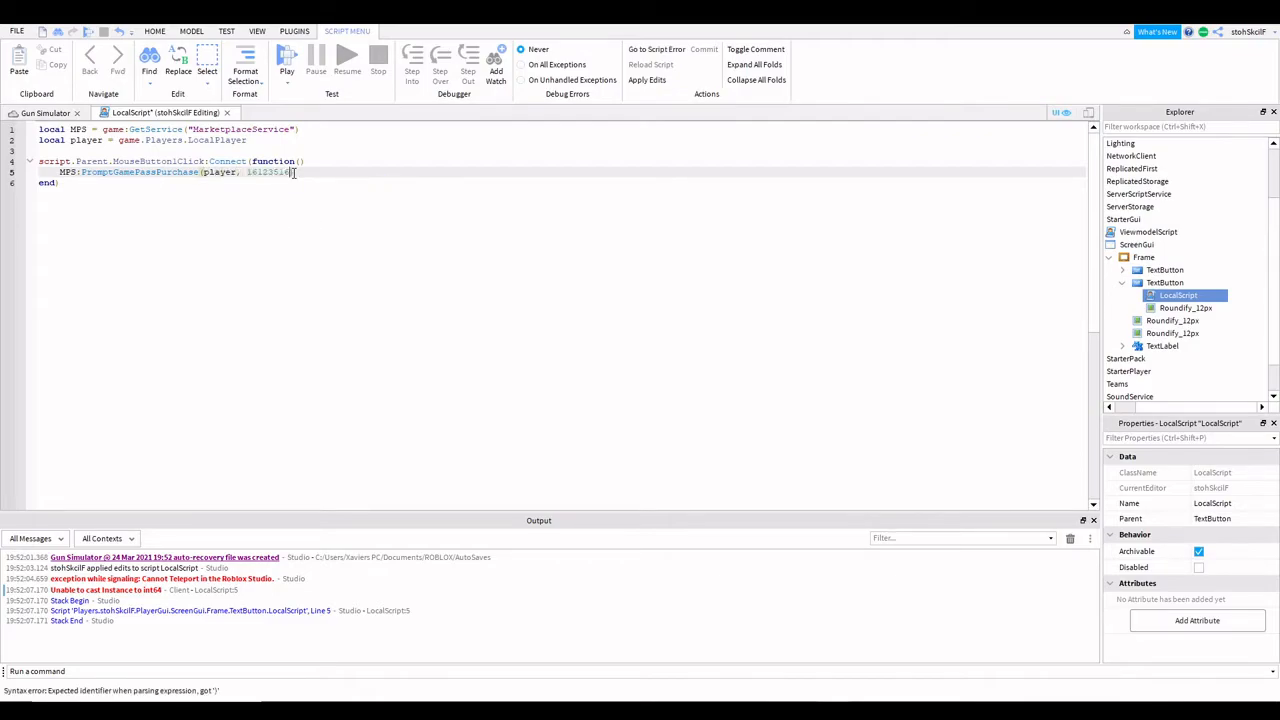
# Playtest the corrected script, trigger the 2X speed button's purchase prompt twice and dismiss it each time.
pyautogui.click(287, 58)
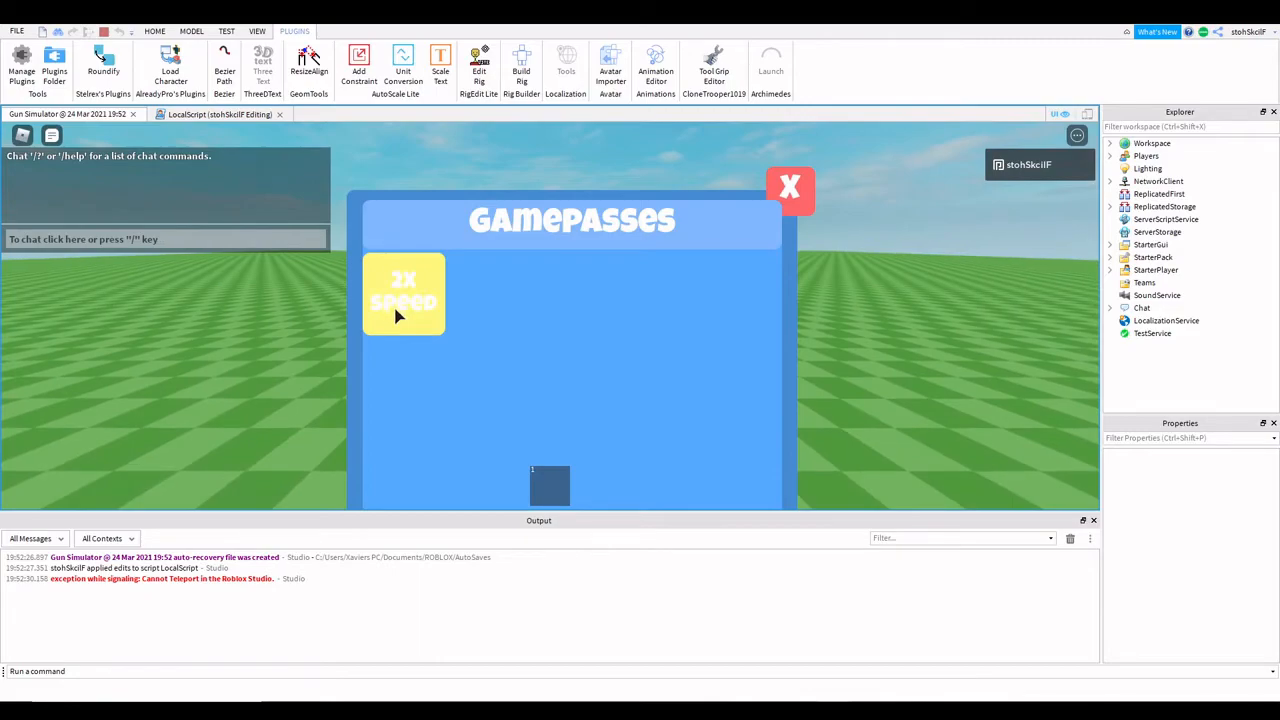
pyautogui.click(396, 314)
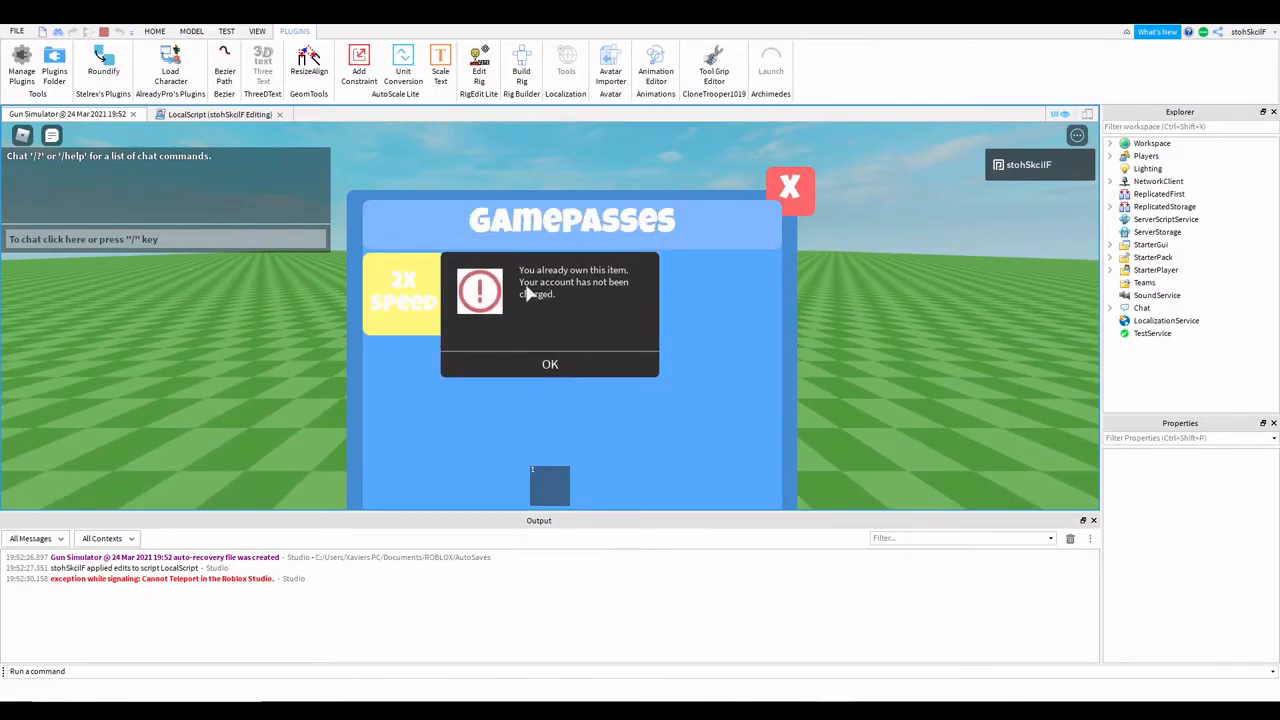
pyautogui.click(548, 363)
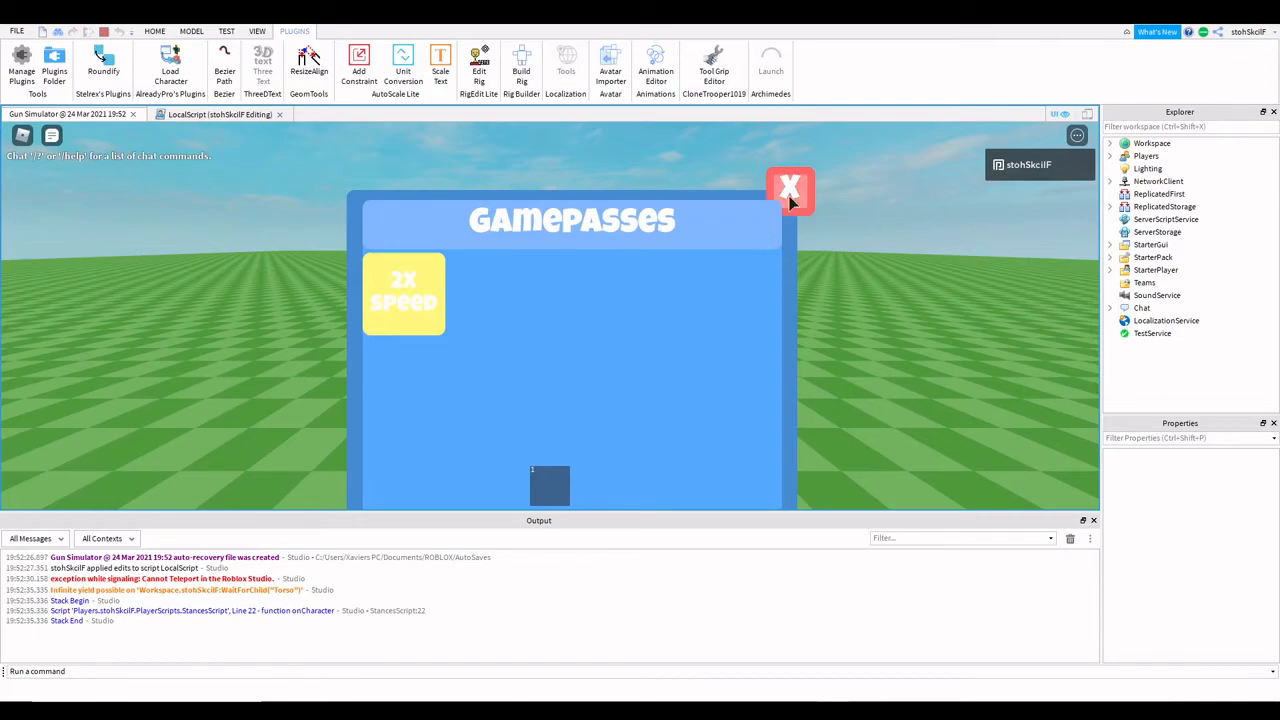
pyautogui.press('w')
pyautogui.moveTo(871, 271); pyautogui.dragTo(868, 271, button='right')
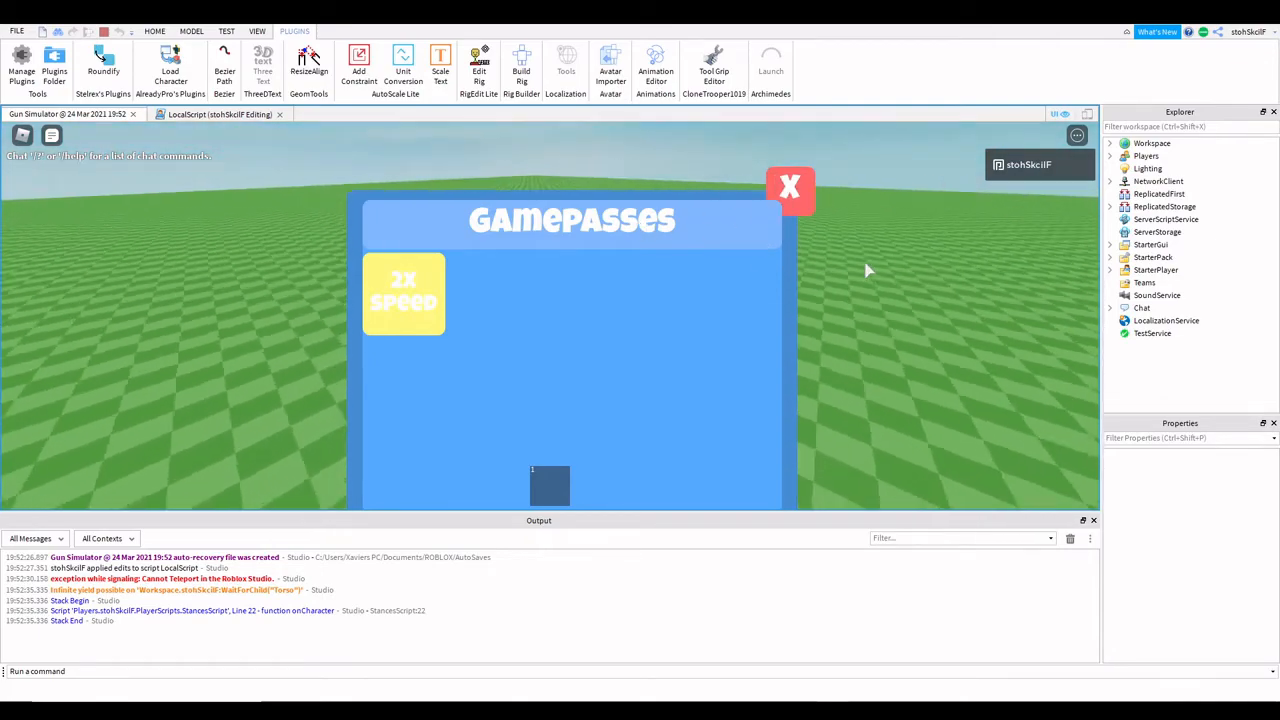
pyautogui.click(400, 300)
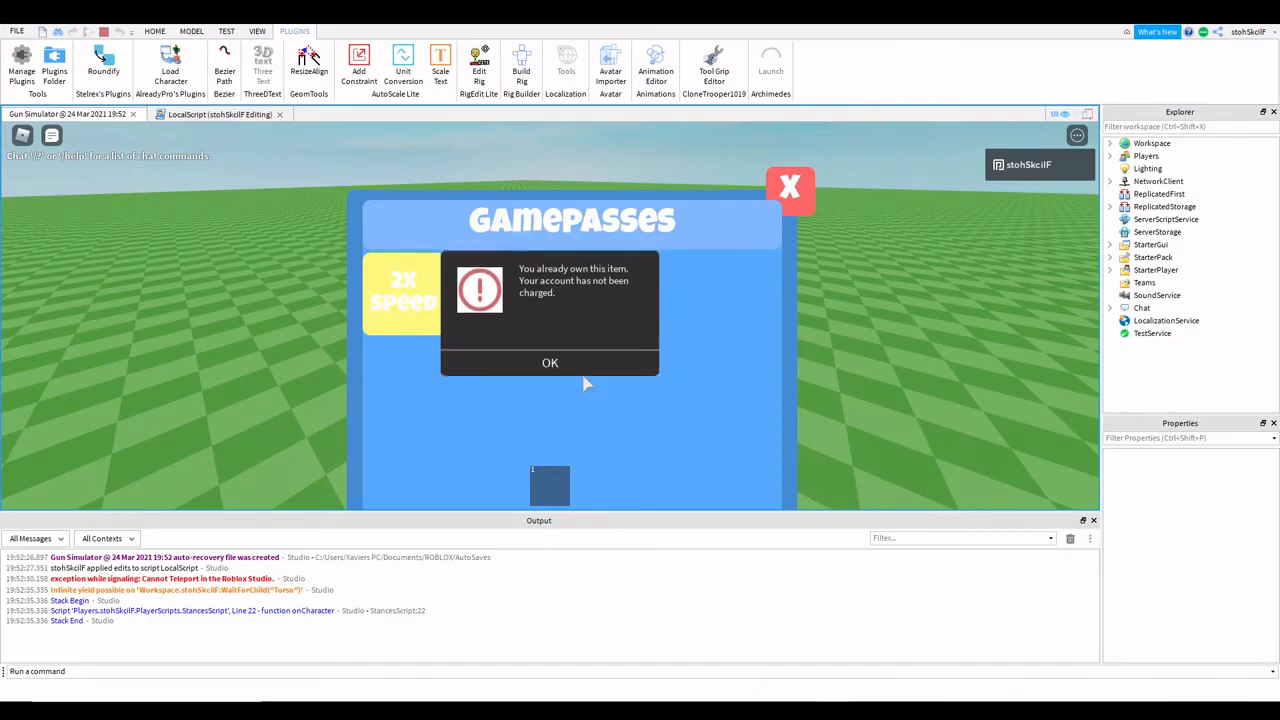
pyautogui.click(520, 361)
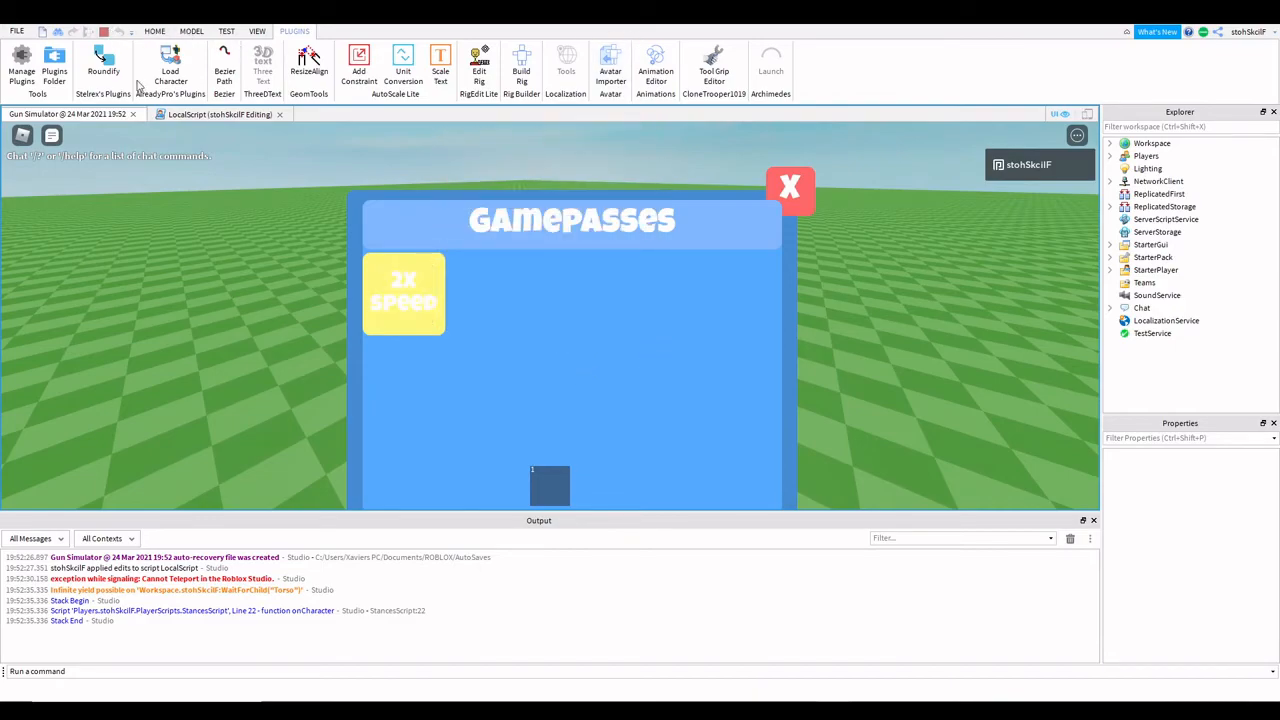
pyautogui.press('w')
pyautogui.moveTo(540, 218); pyautogui.dragTo(540, 202, button='right')
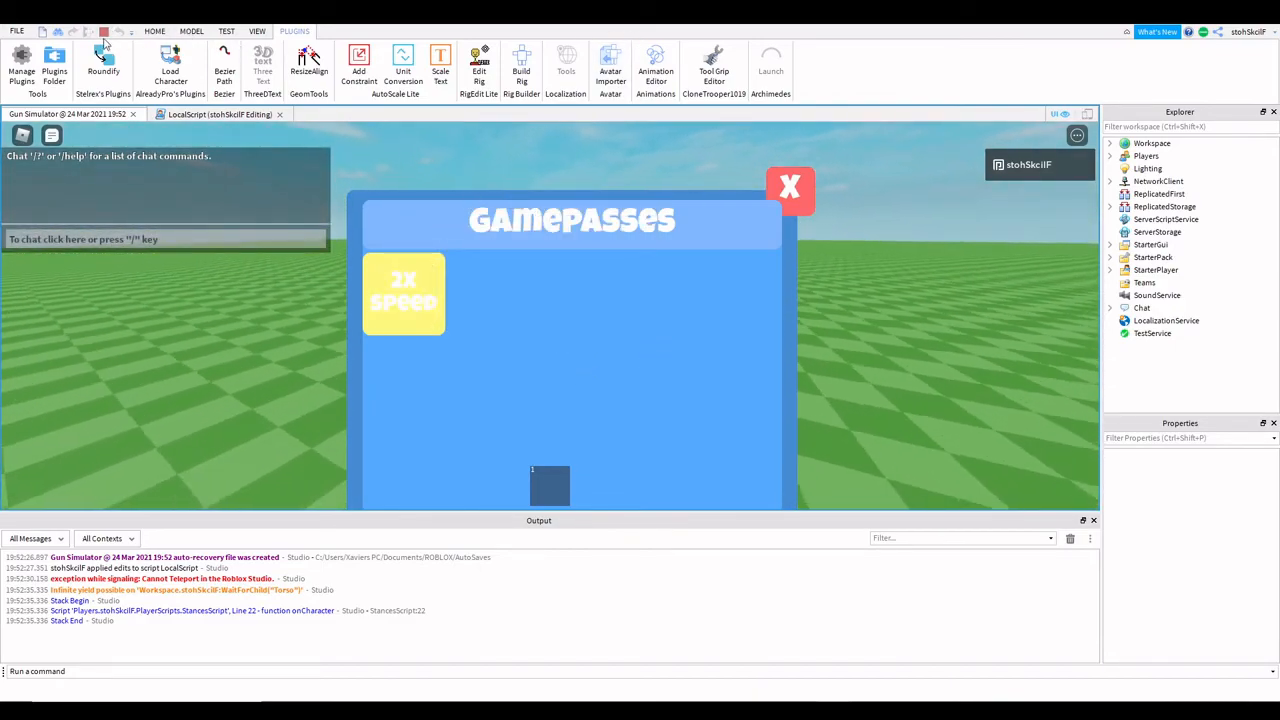